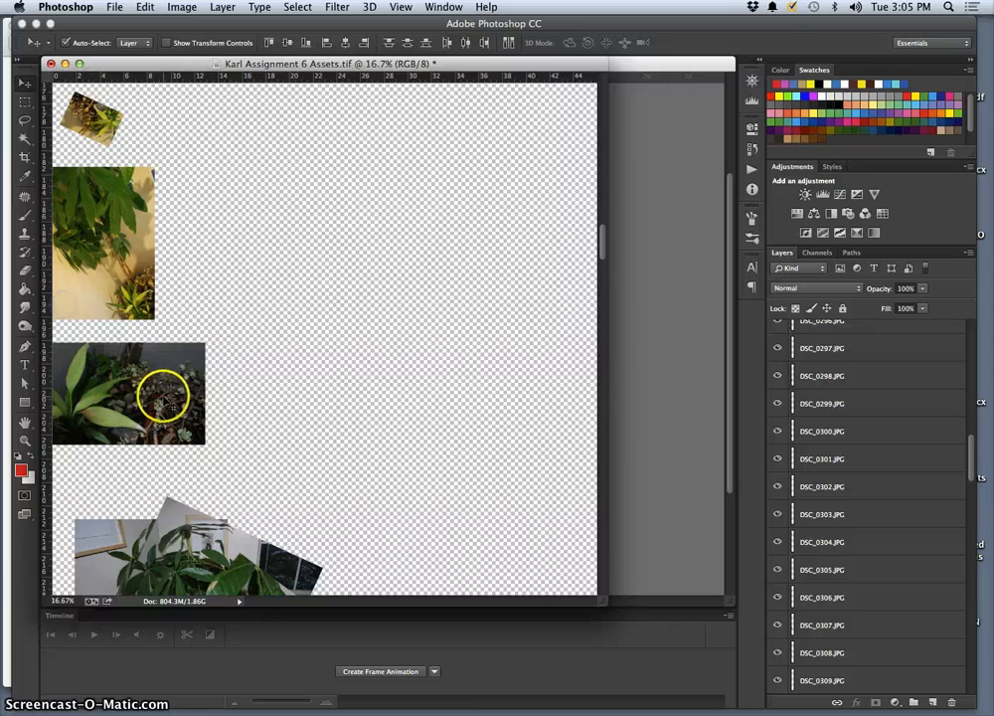
Copy the DSC_0337.JPG photo of the green leaves and succulent from the assets file into the lower-left part of the collage
scroll(162, 392, down, 5)
key(super+plus)
key(super+plus)
key(super+plus)
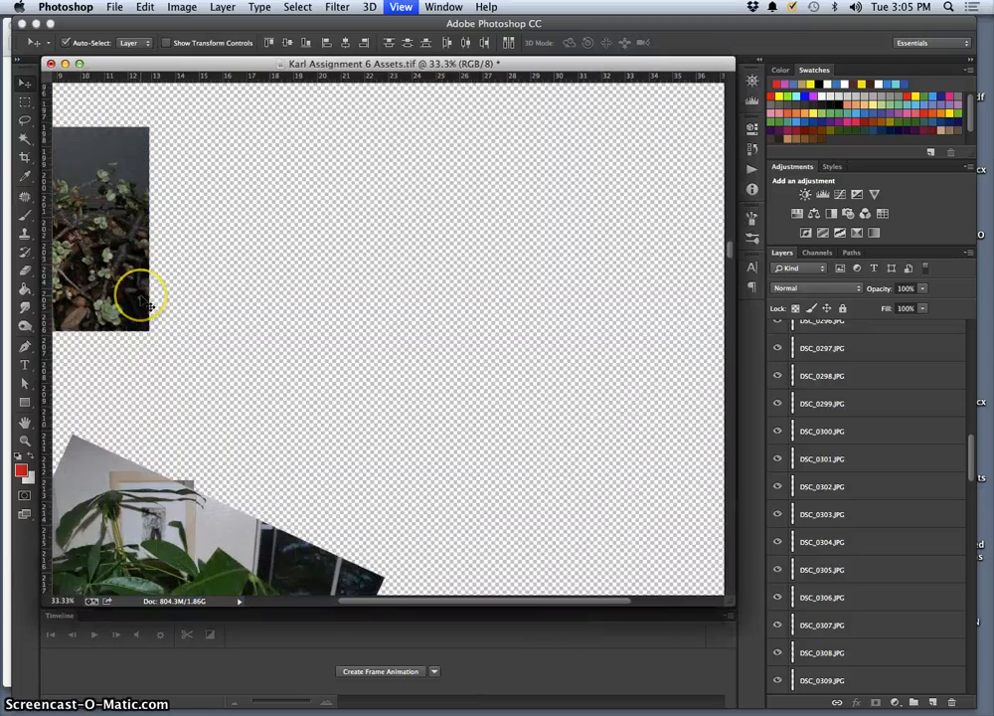
scroll(144, 299, up, 5)
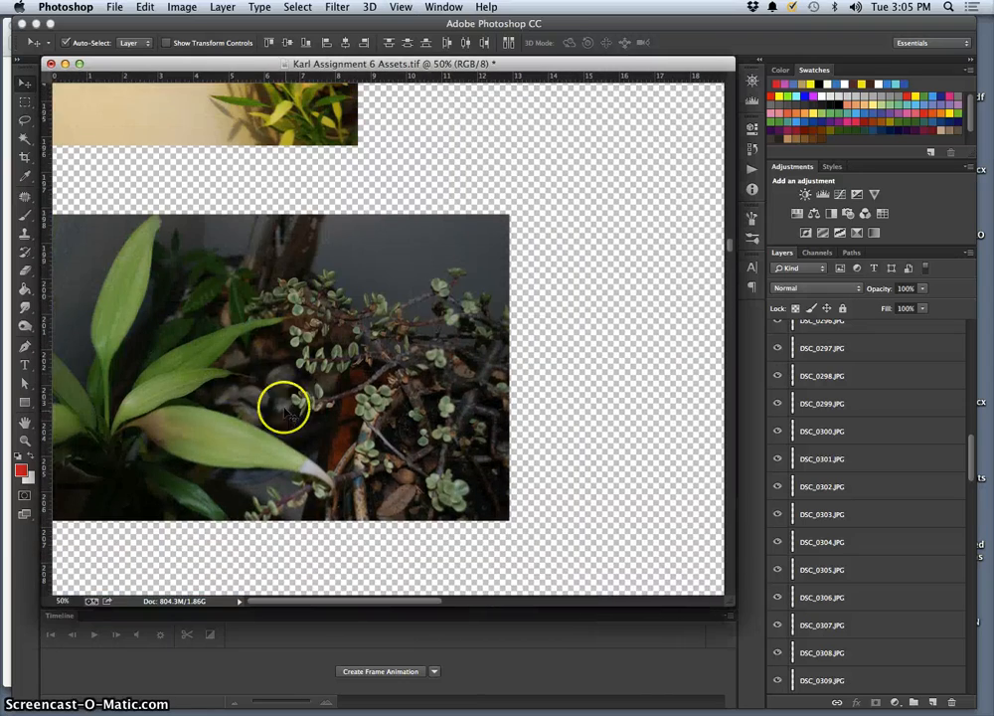
drag(529, 62, 984, 133)
click(861, 414)
drag(812, 434, 284, 306)
drag(369, 393, 339, 364)
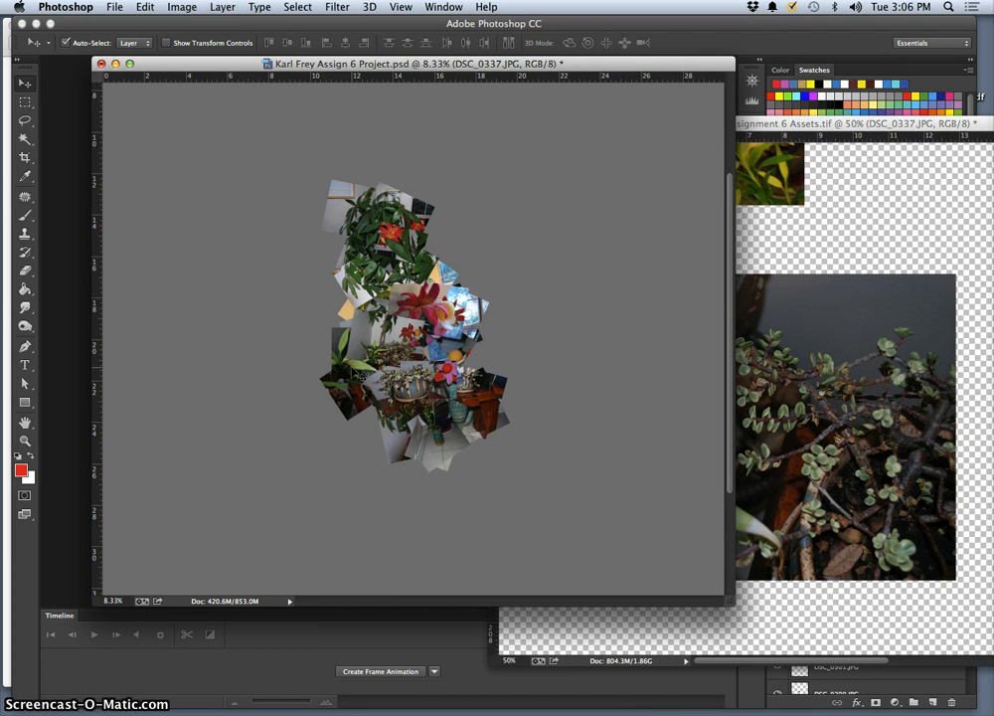
Bring the DSC_0337.JPG photo to the front of the collage and rotate it about 6.63° clockwise
key(super+shift+bracketright)
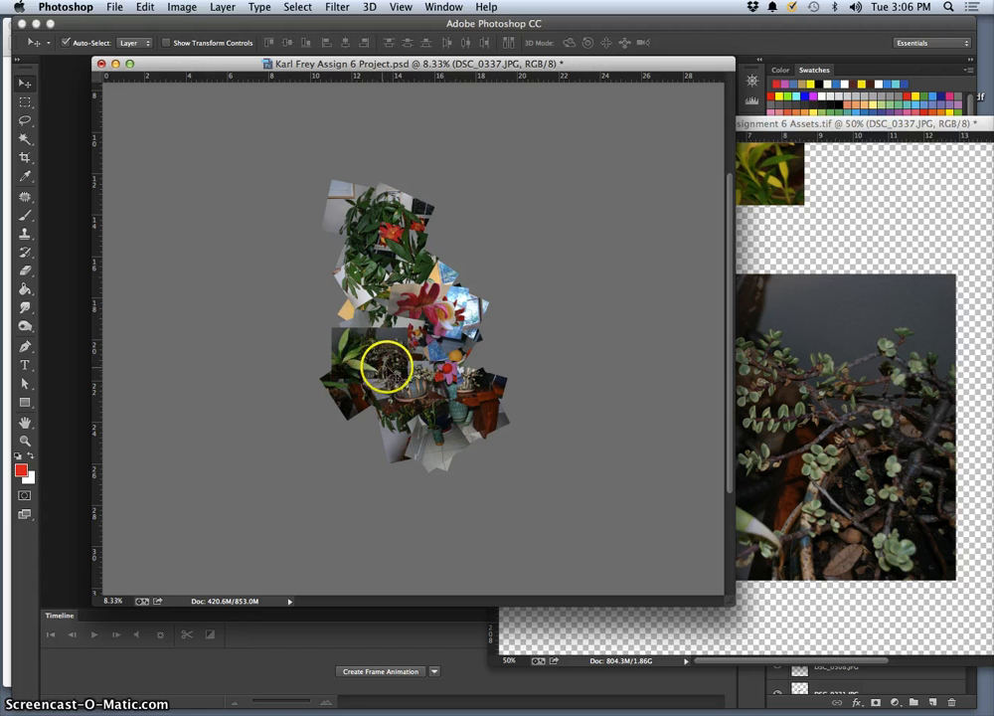
key(super+t)
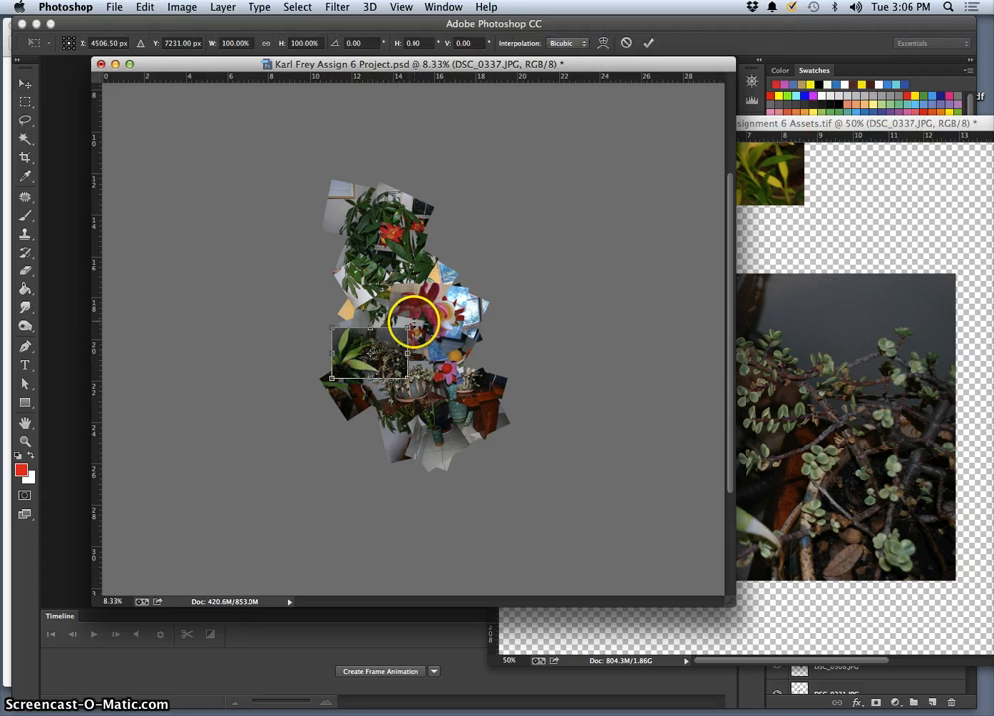
drag(415, 320, 422, 321)
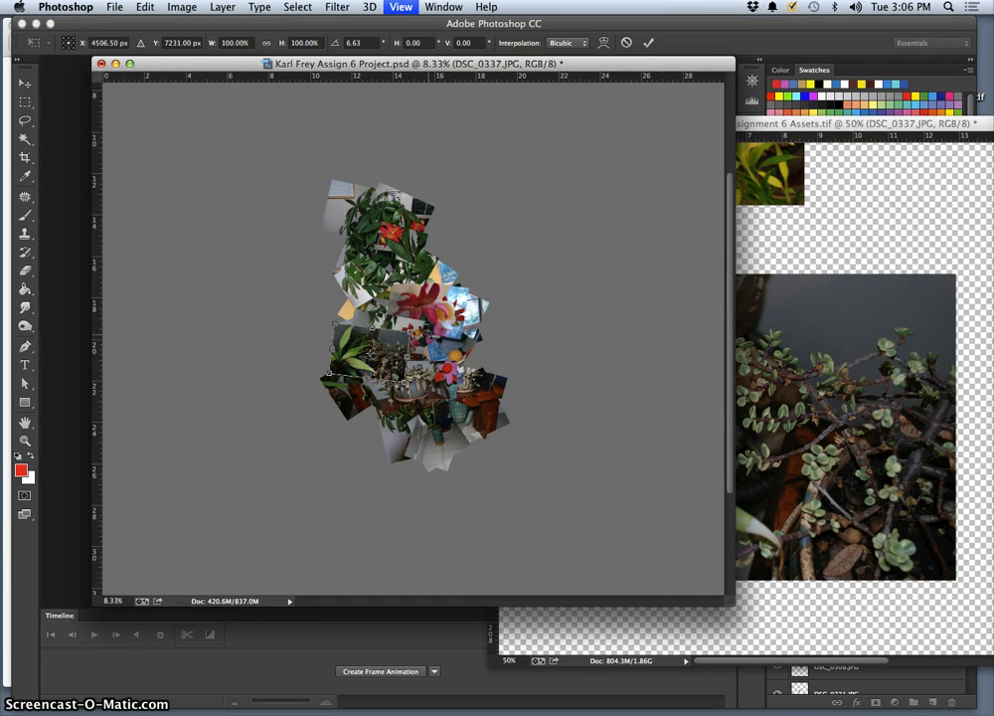
key(super+plus)
key(super+plus)
key(Return)
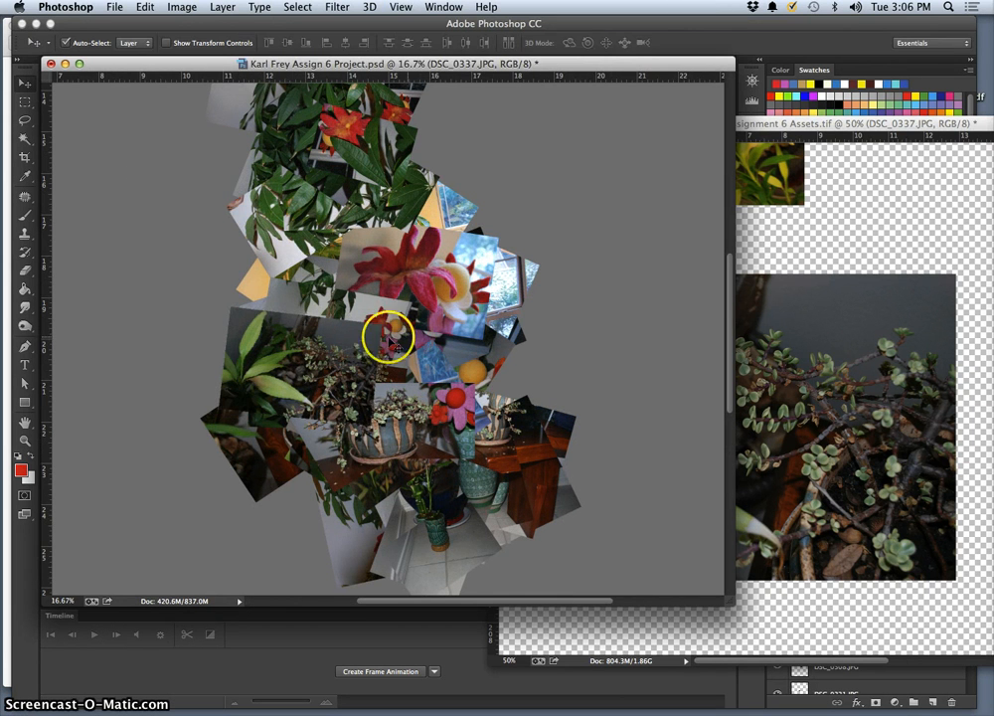
Send the DSC_0337.JPG photo several layers backward, behind the white-walled plant photo
key(super+bracketleft)
key(super+bracketleft)
key(super+bracketleft)
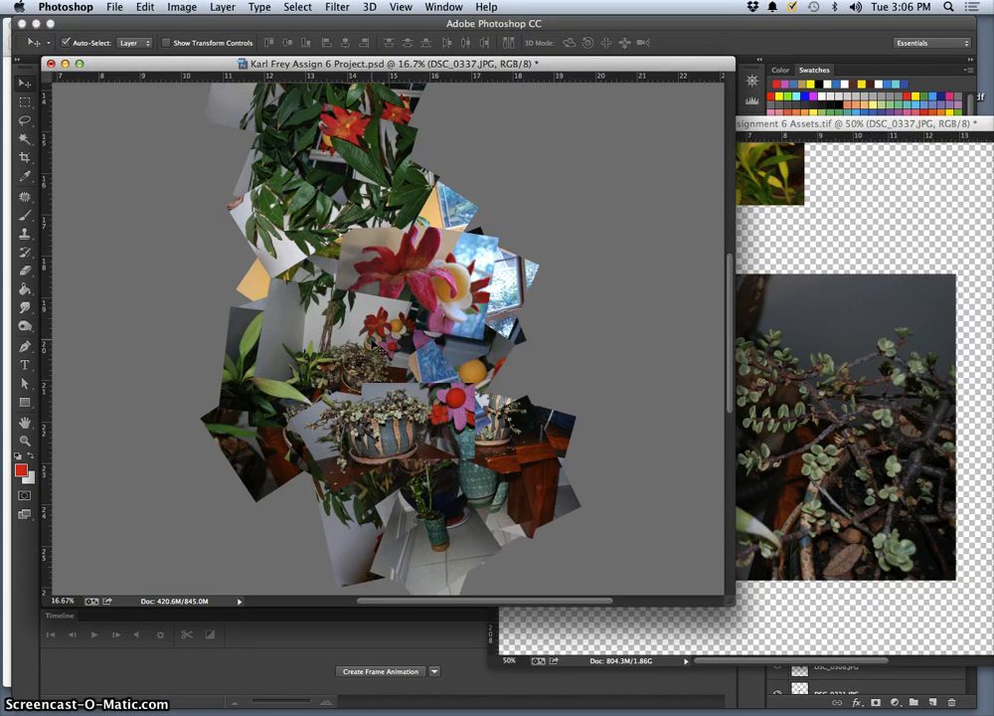
key(super+bracketleft)
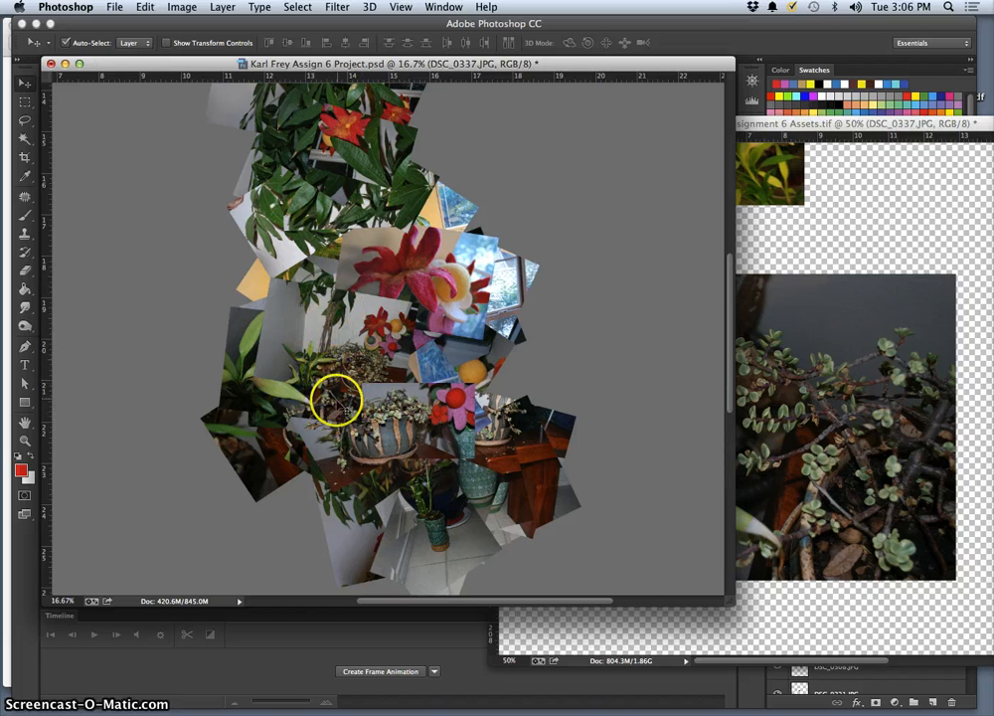
Find the pink and red felt flower photo in the assets file and copy it into the middle of the collage
key(super+minus)
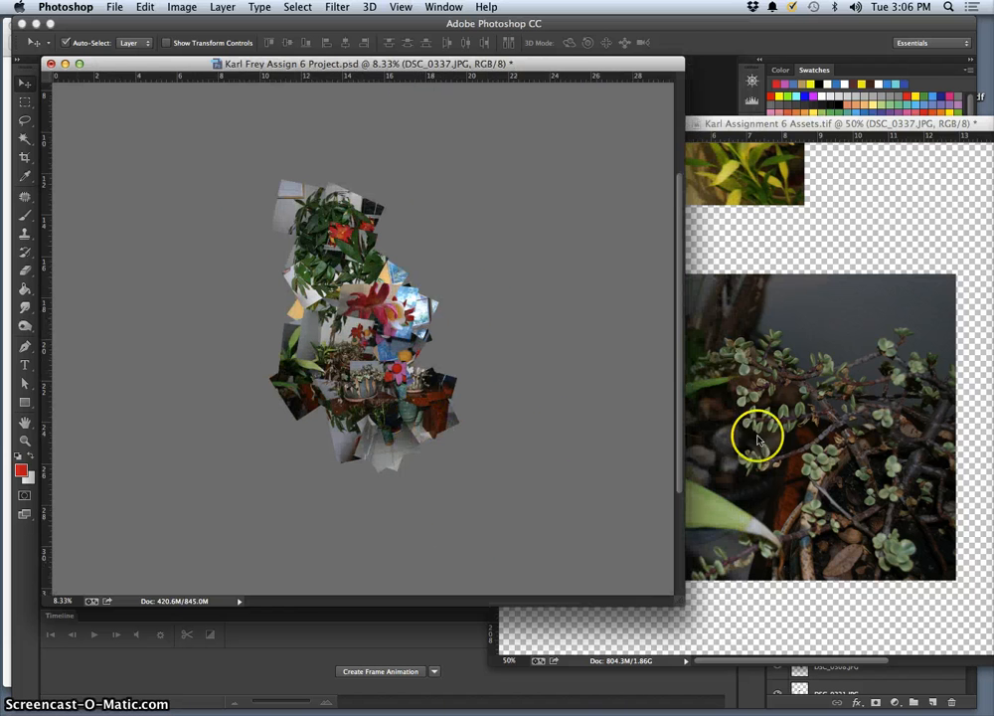
click(754, 433)
scroll(719, 346, right, 2)
scroll(719, 346, down, 20)
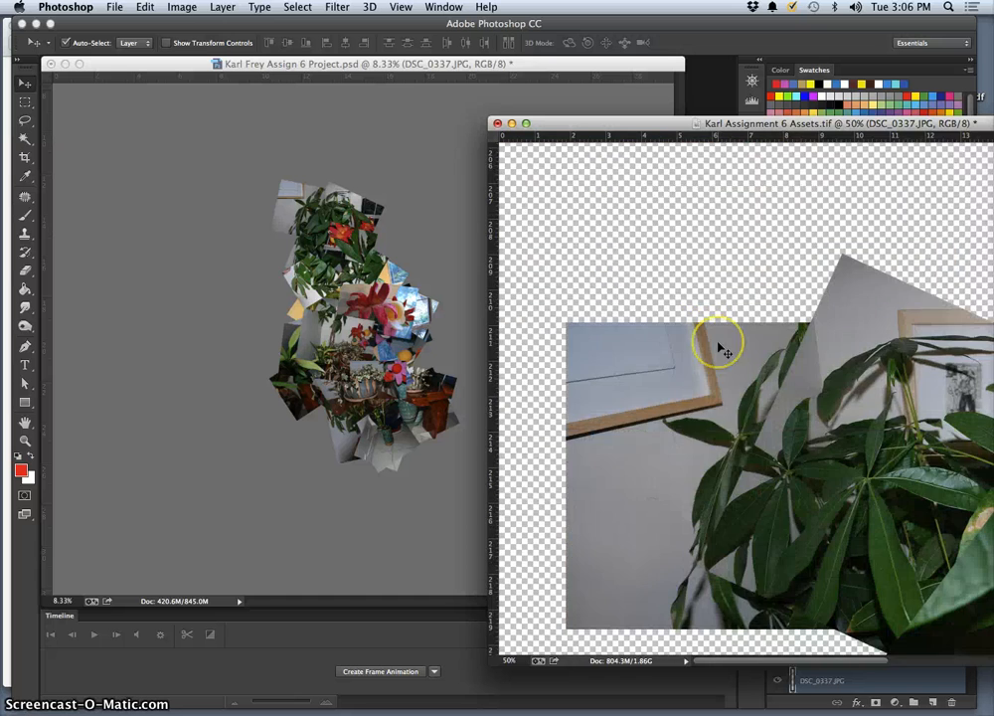
scroll(719, 348, down, 20)
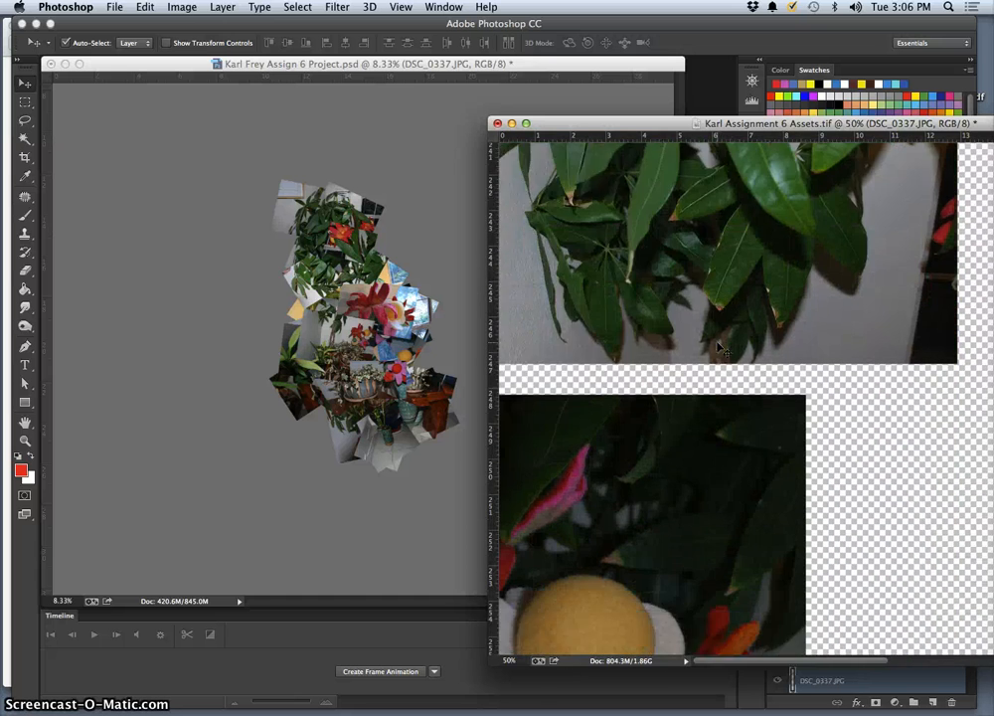
scroll(719, 348, down, 5)
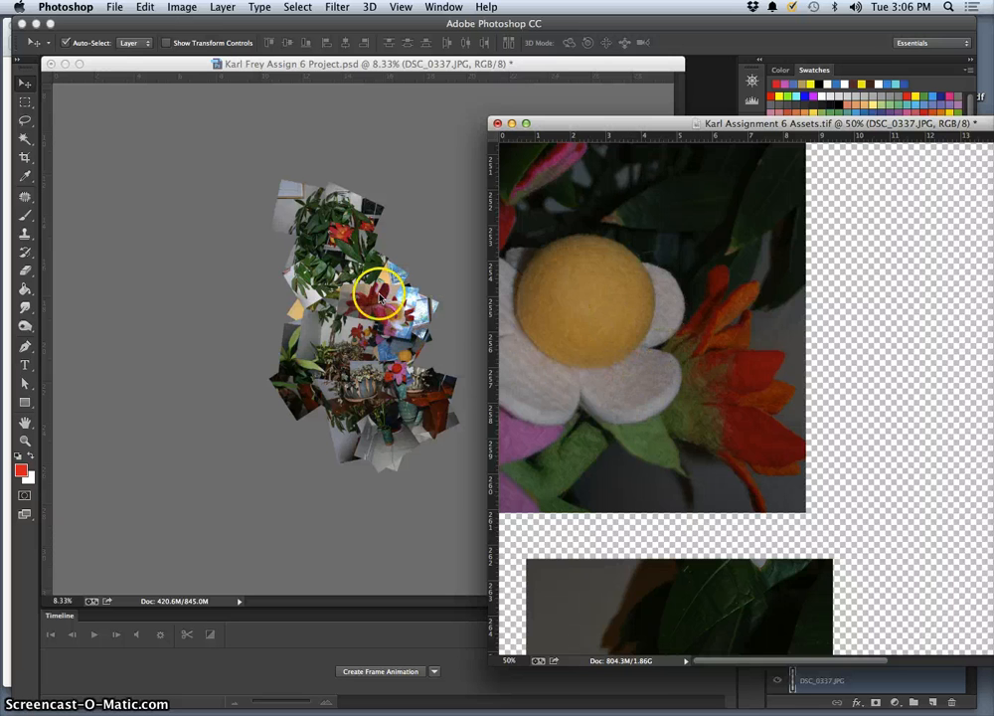
scroll(613, 402, down, 15)
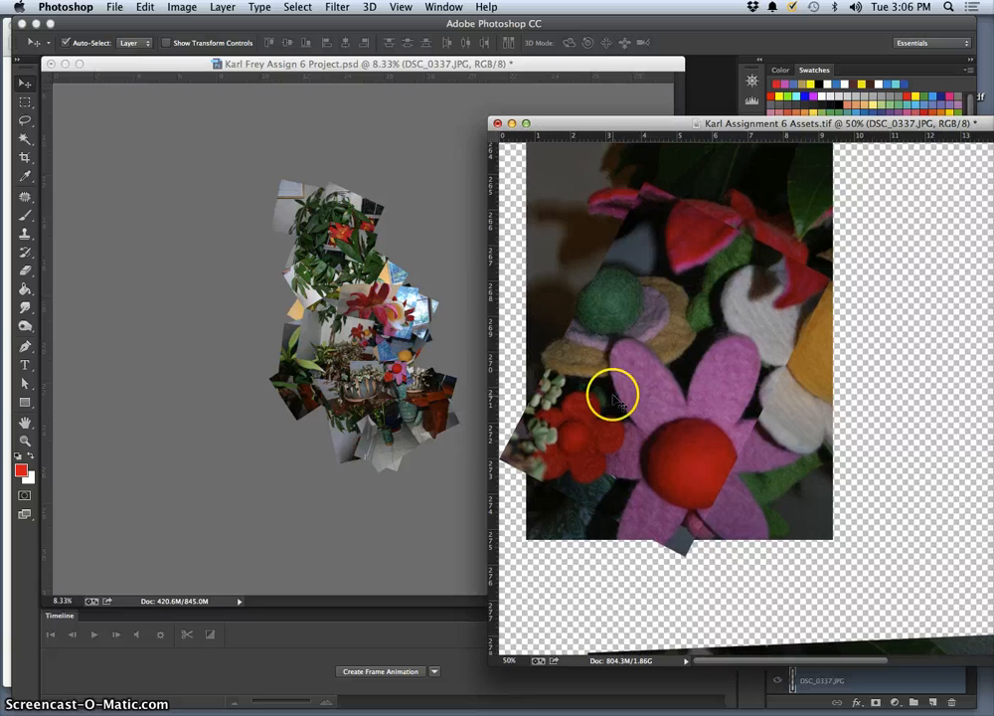
scroll(613, 401, down, 3)
scroll(614, 401, down, 1)
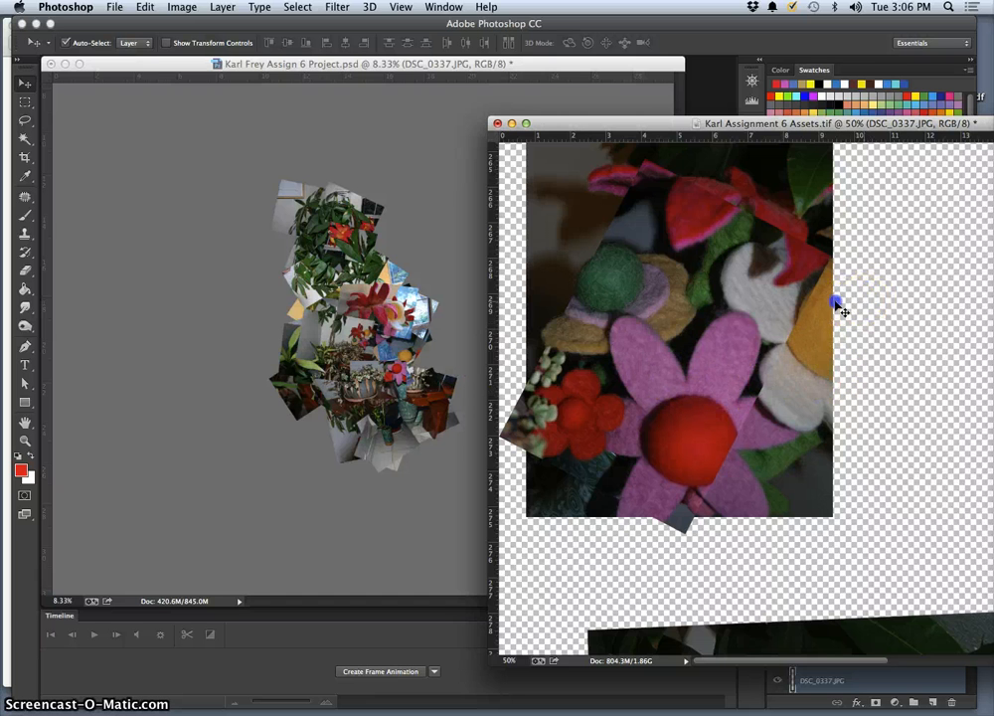
drag(835, 301, 348, 296)
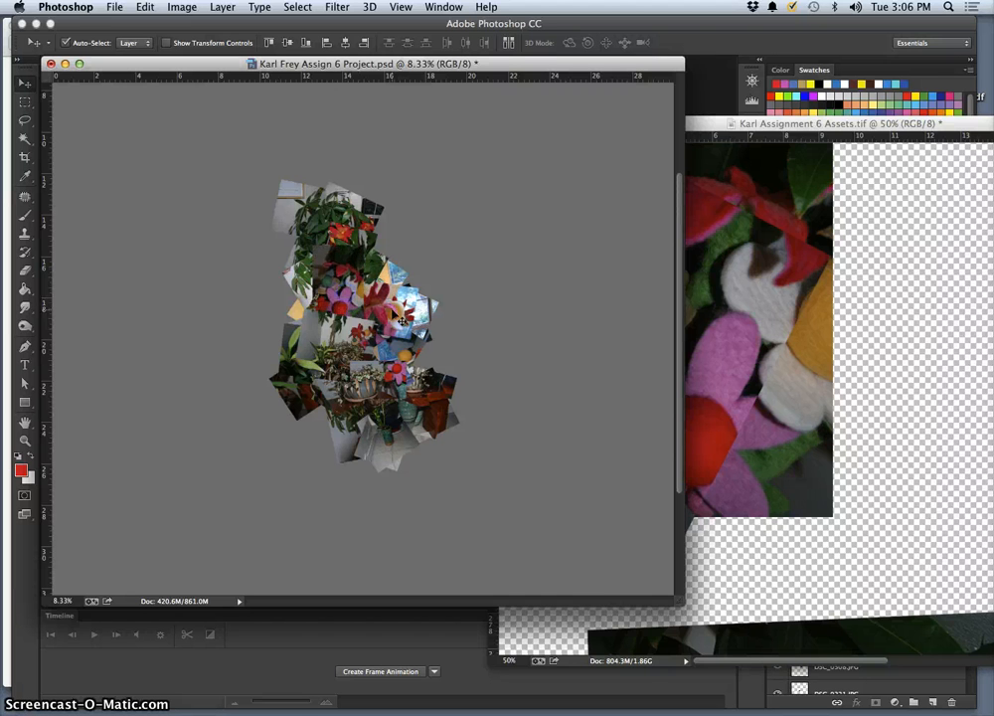
Rotate the new felt flower photo about 19.72° clockwise and send it backward among the surrounding collage photos
key(super+t)
mouse_move(382, 244)
mouse_down()
mouse_move(376, 221)
mouse_move(390, 246)
mouse_up()
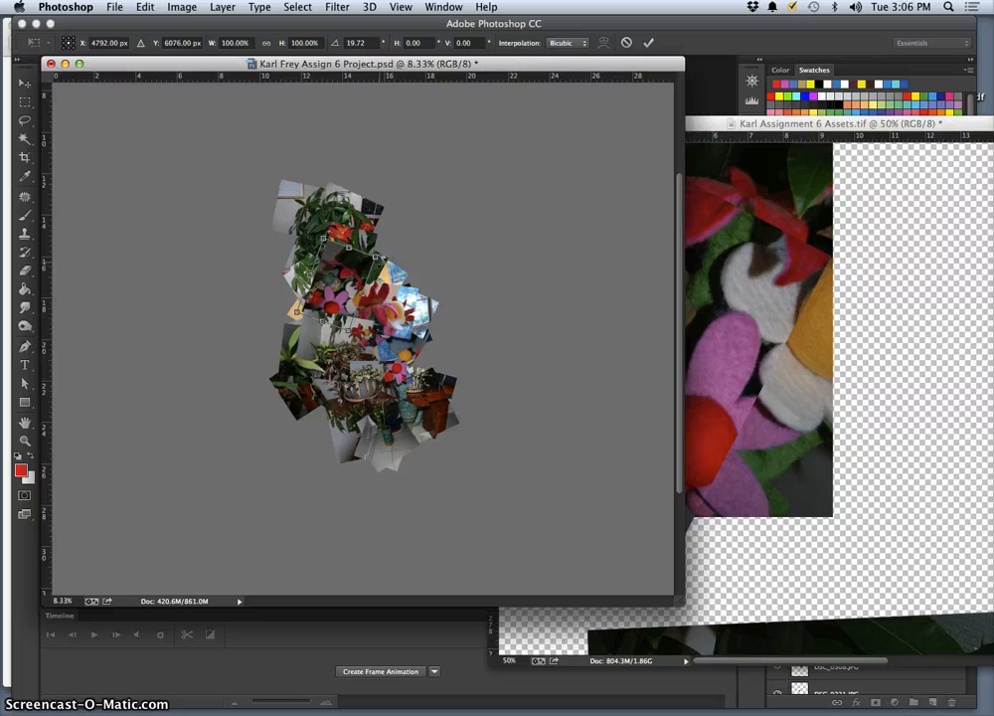
key(Return)
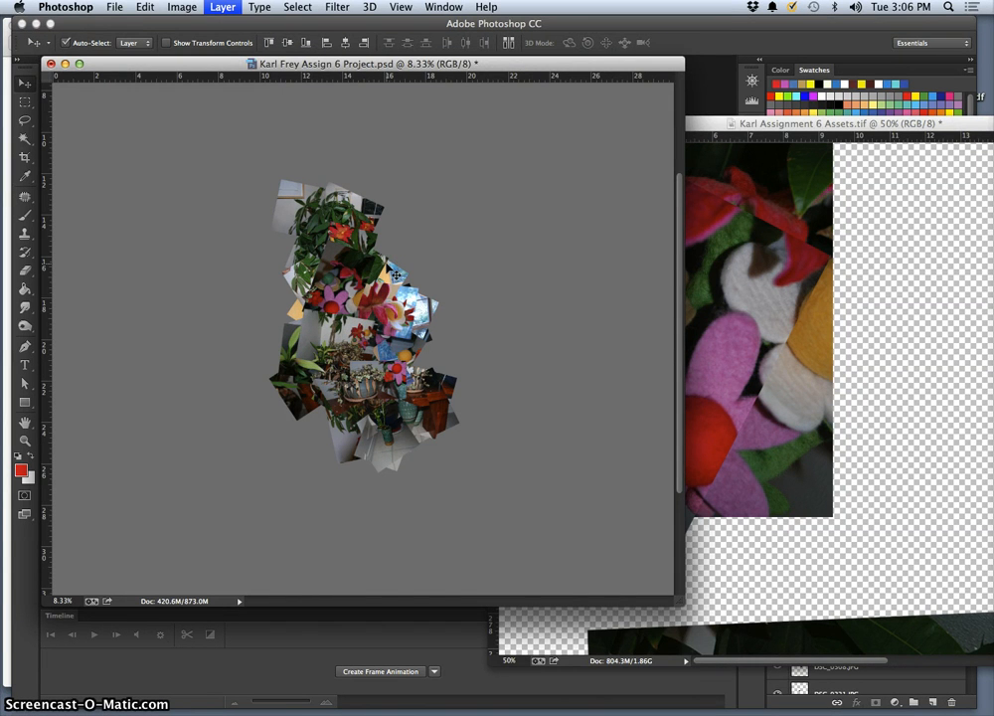
click(395, 275)
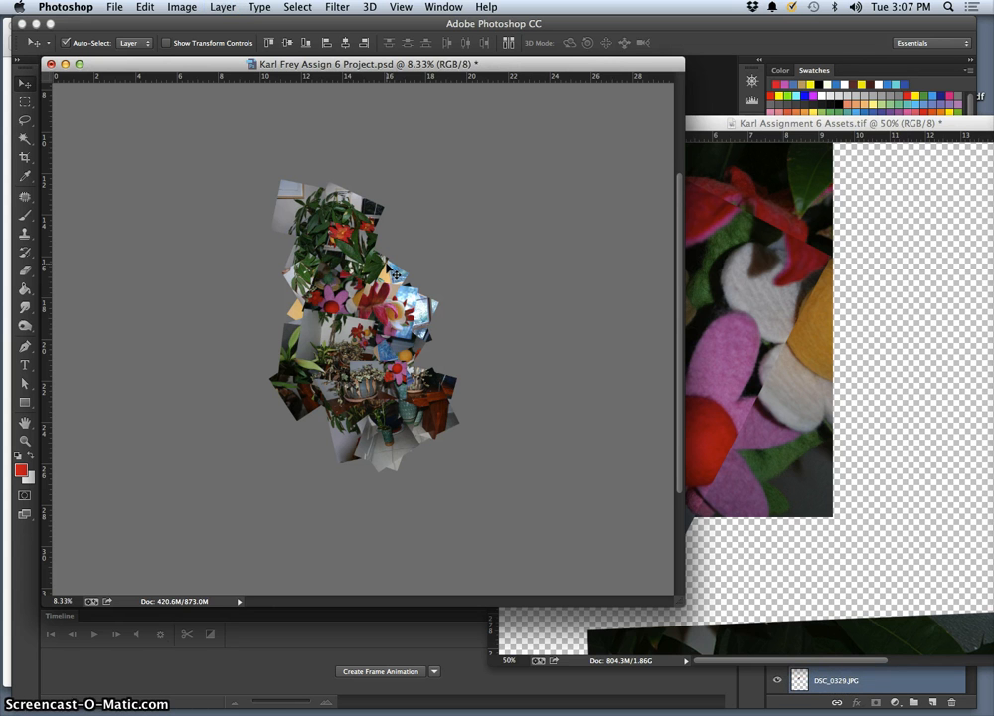
Restack the DSC_0337.JPG photo in front of the white-walled plant photo but behind the striped plant pot photo
drag(363, 298, 325, 330)
click(316, 323)
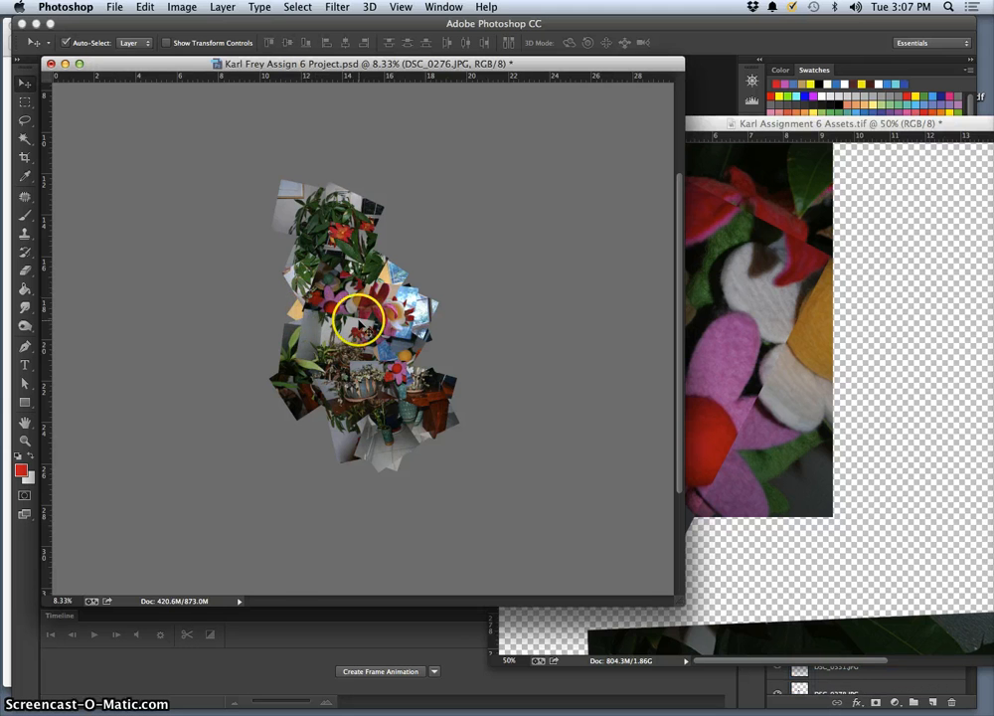
key(super+equal)
key(super+equal)
key(super+equal)
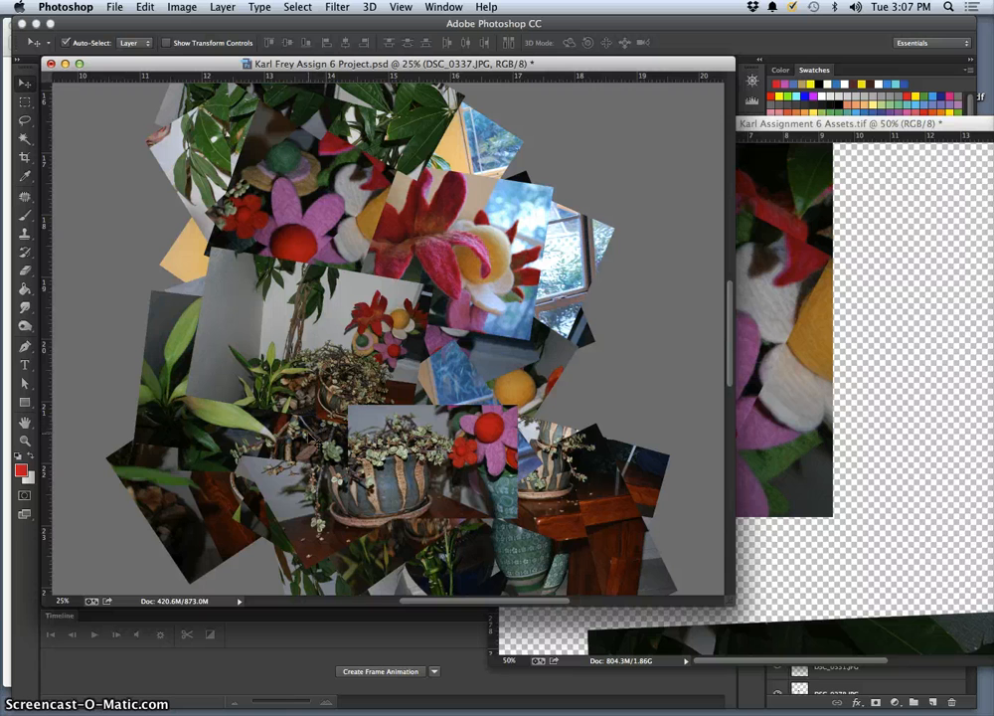
click(228, 235)
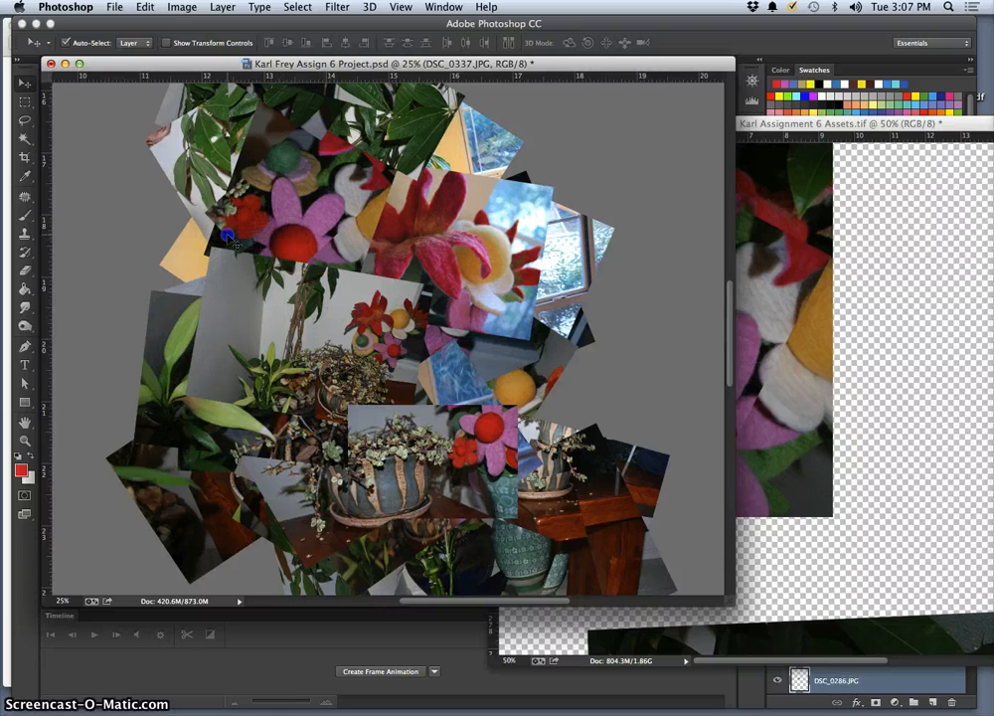
click(228, 267)
key(super+[)
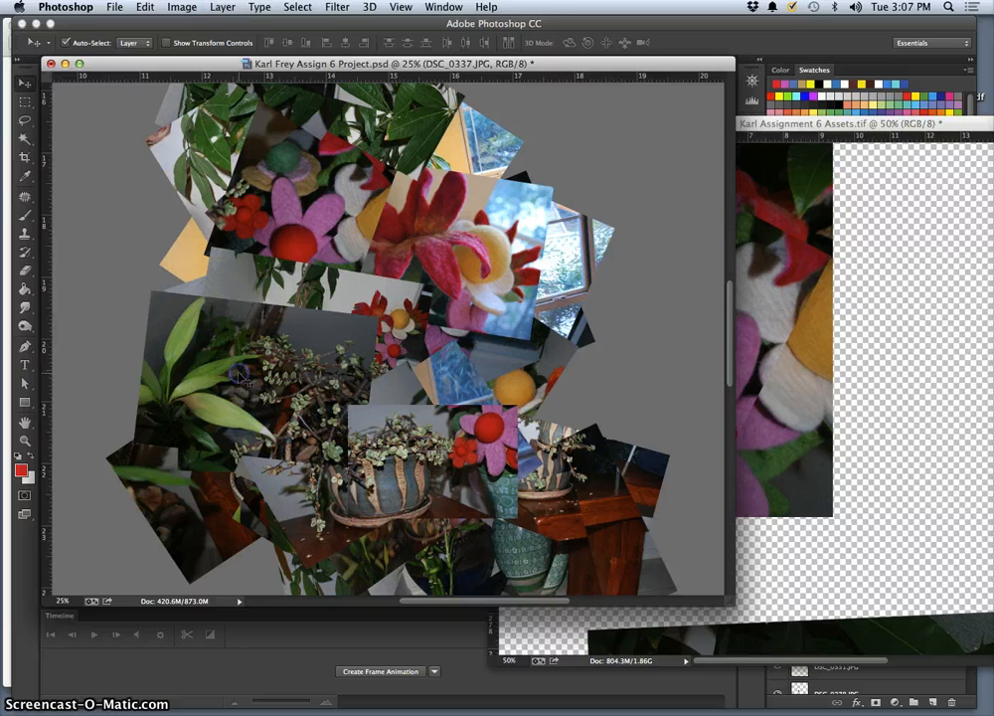
key(super+])
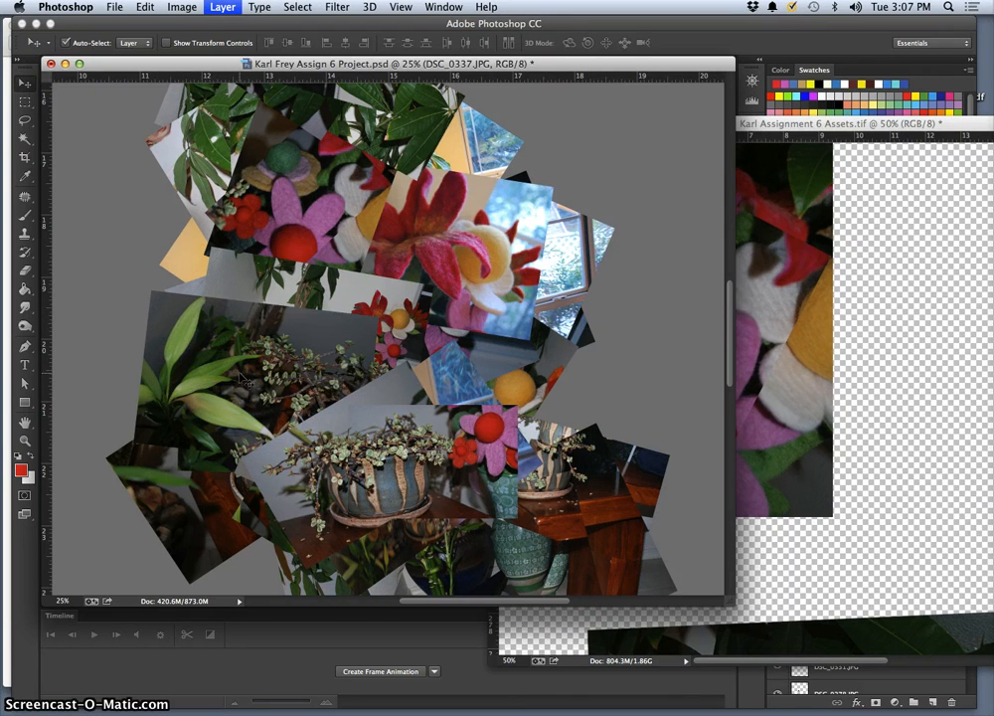
Try sending DSC_0337.JPG behind the white-walled photo and shifting the striped pot photo DSC_0323.JPG backward and forward in the stack
drag(244, 378, 311, 440)
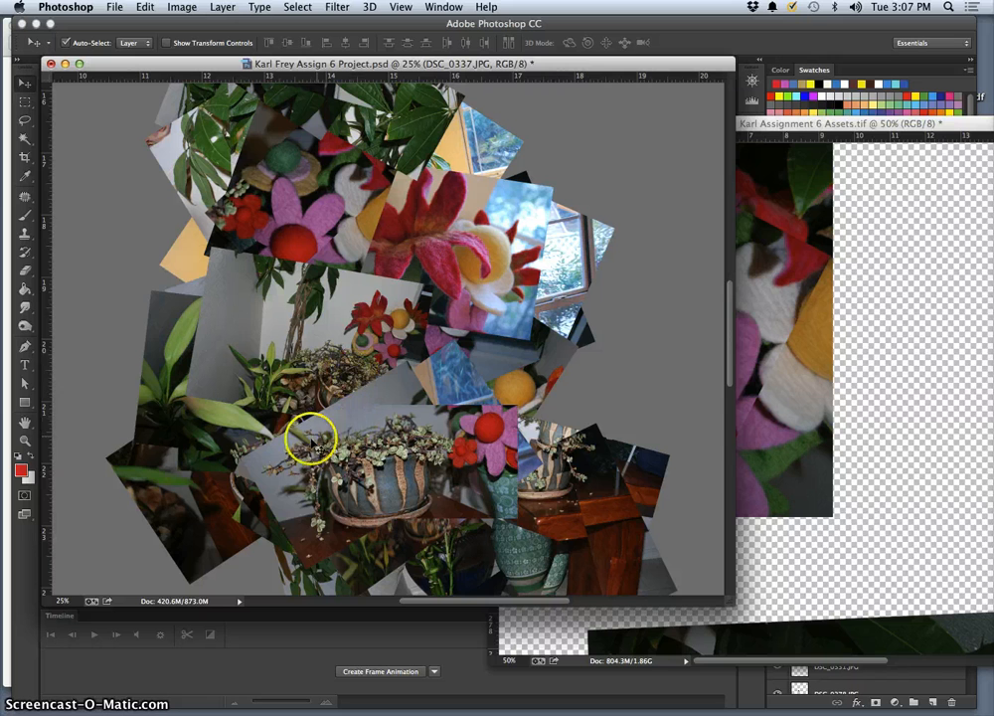
click(293, 453)
key(super+[)
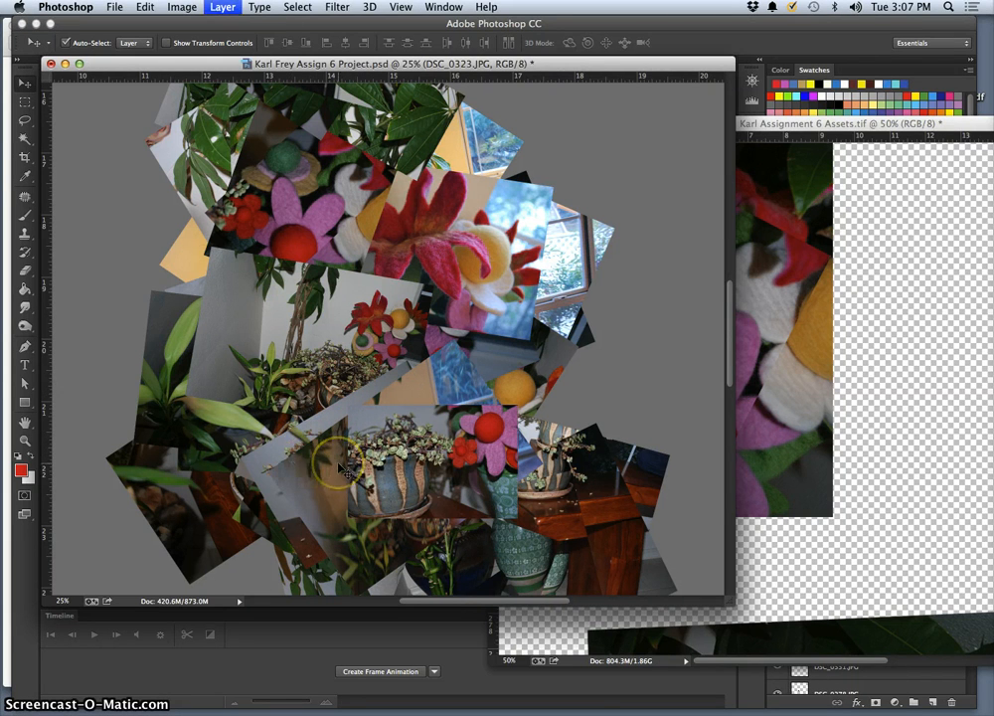
key(super+bracketright)
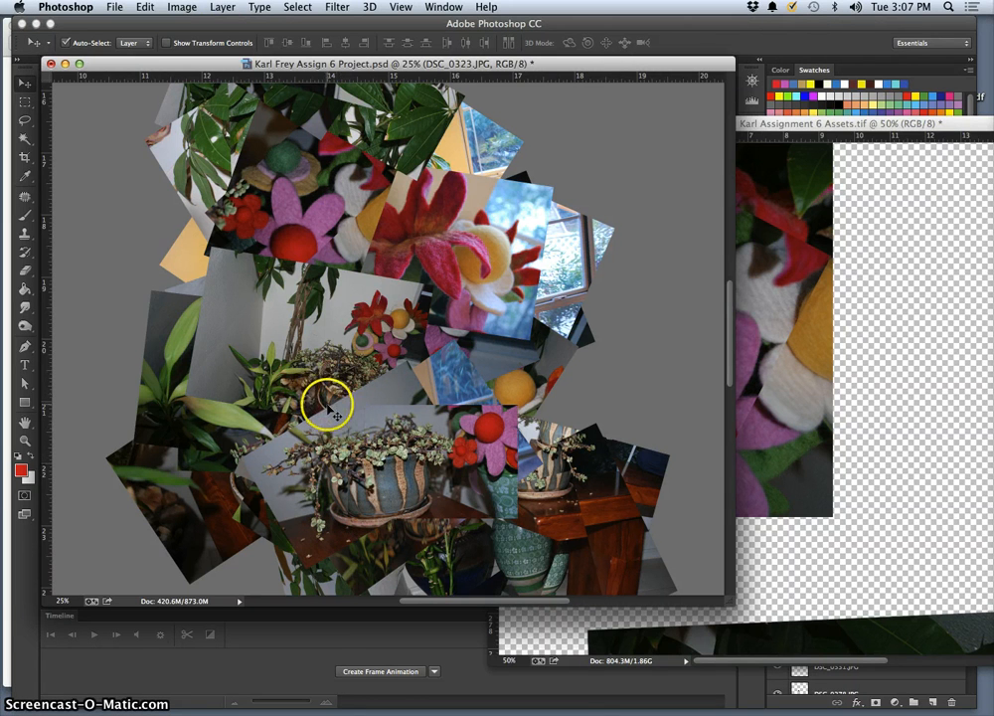
scroll(329, 406, up, 1)
Undo the last stacking changes until DSC_0337.JPG lies in front of the white-walled plant photo again
key(super+z)
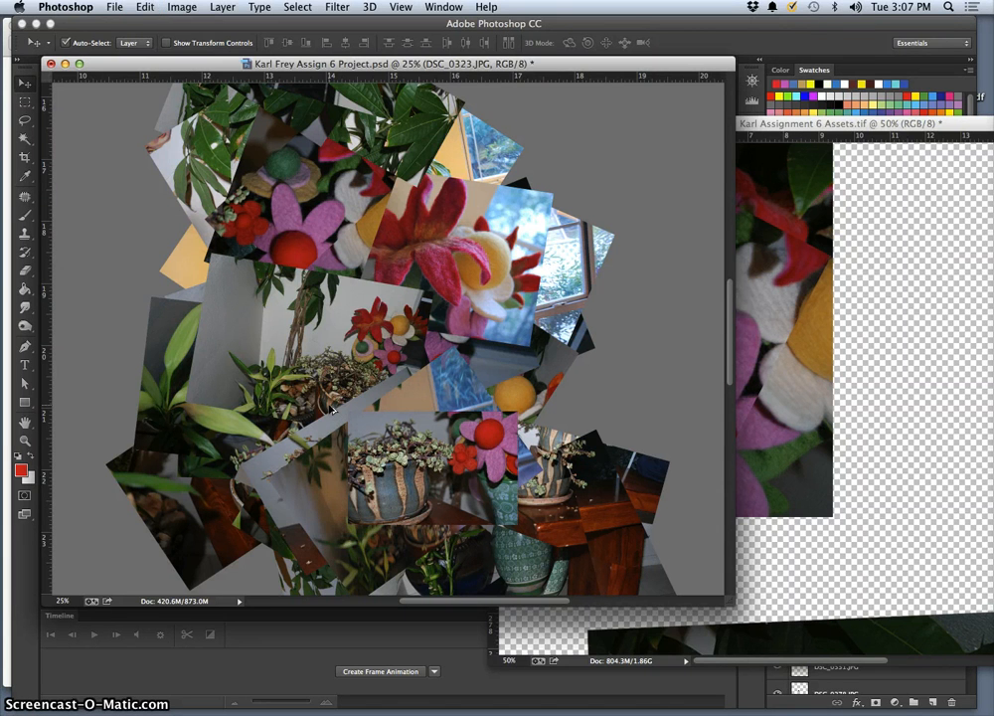
key(alt+super+z)
key(alt+super+z)
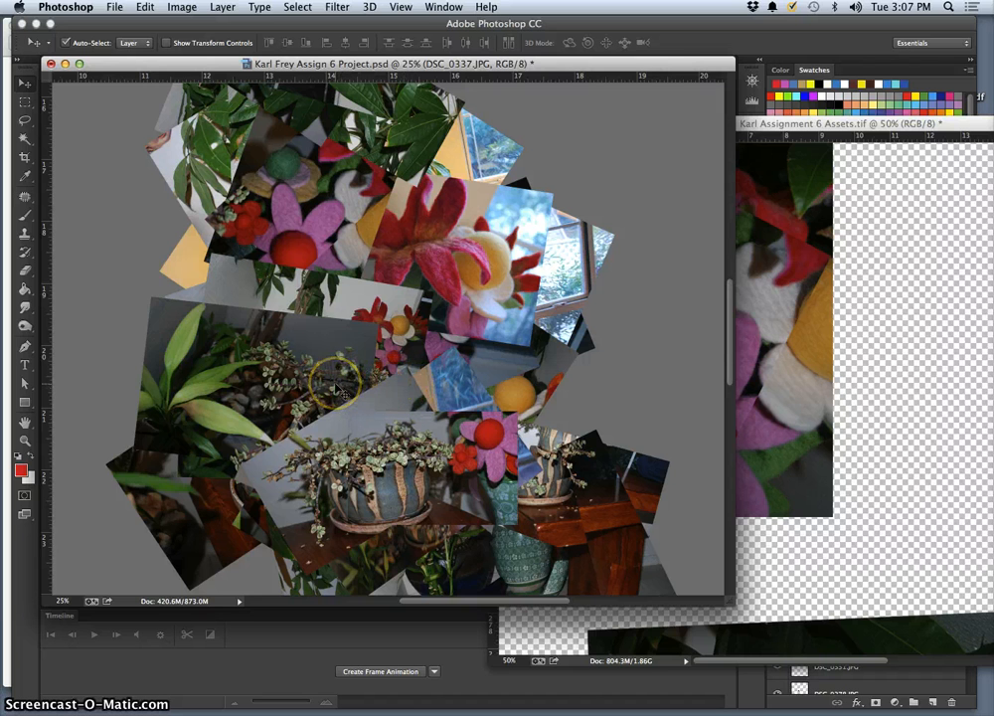
key(alt+super+z)
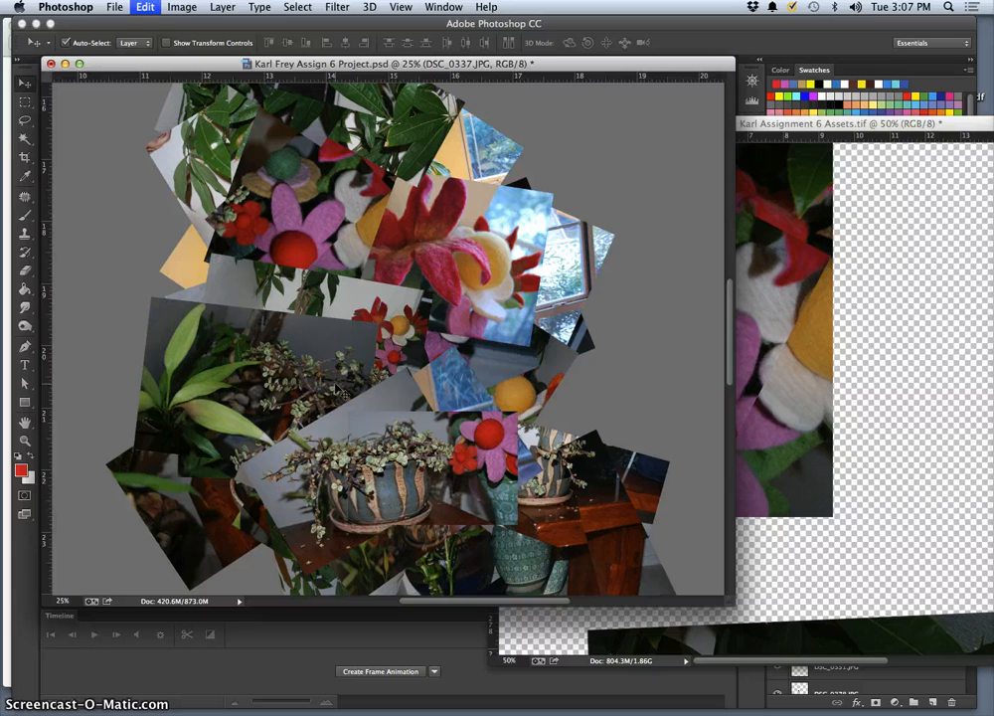
Shift the DSC_0337.JPG photo down and to the right to uncover more of the white-walled plant photo
click(318, 295)
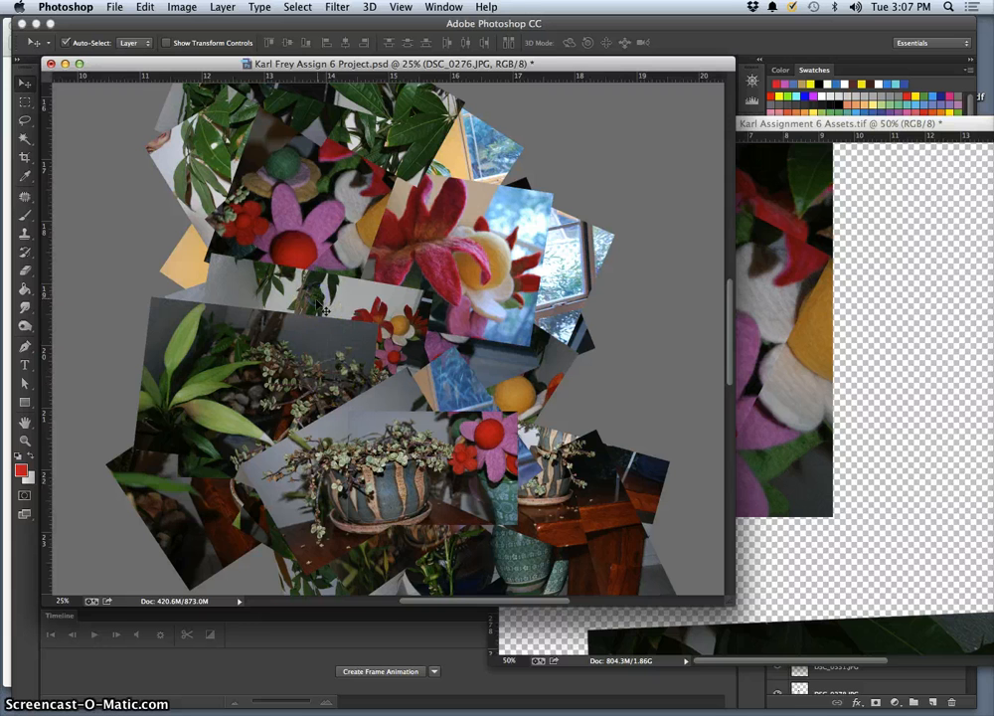
key(super+t)
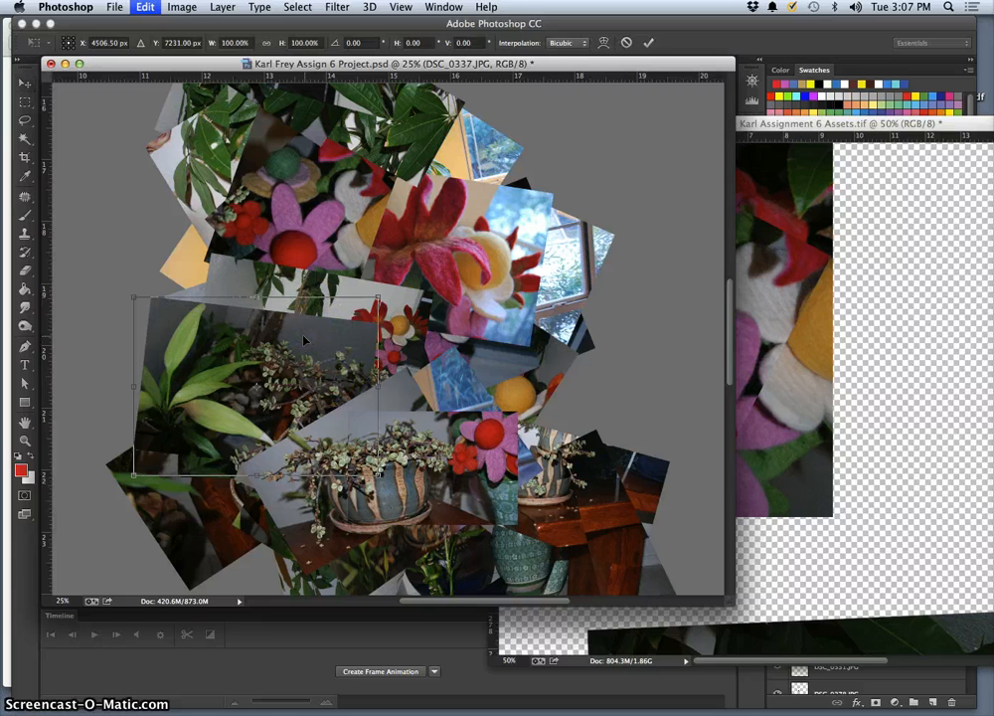
drag(133, 292, 169, 321)
key(Escape)
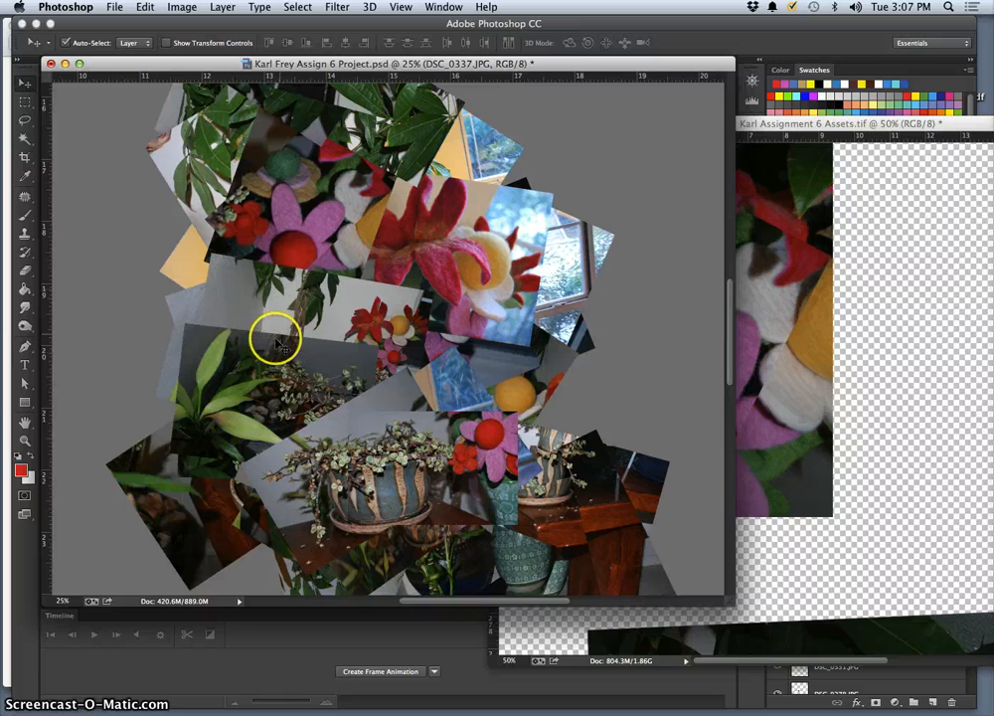
Copy the DSC_0309.JPG photo of the striped pot and felt flowers from the assets file into the middle of the collage
key(super+minus)
key(super+minus)
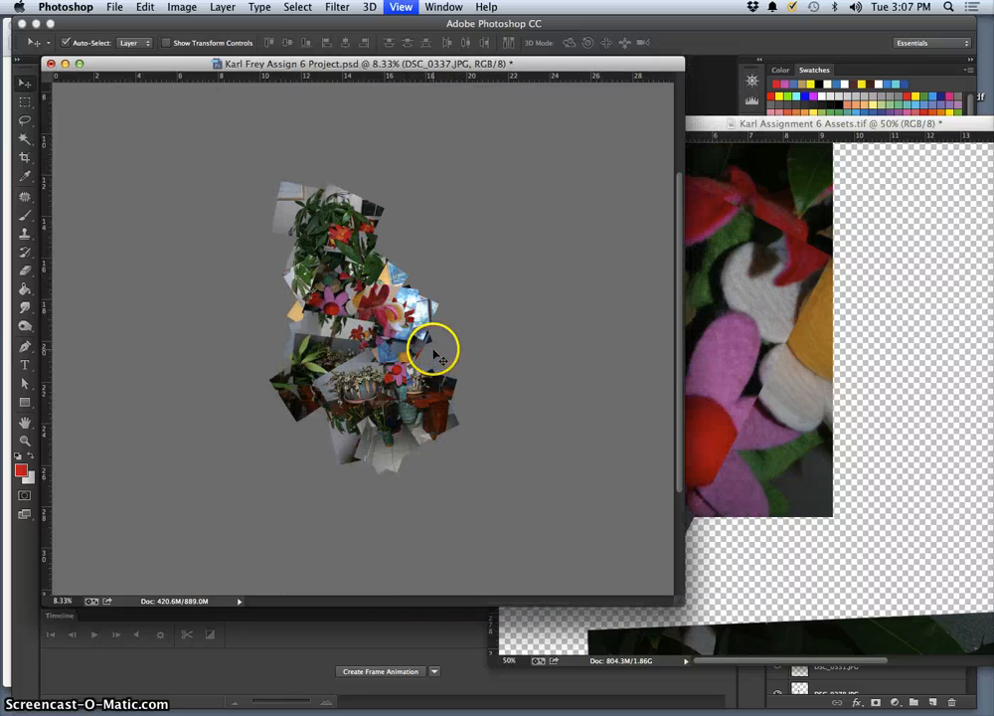
click(731, 334)
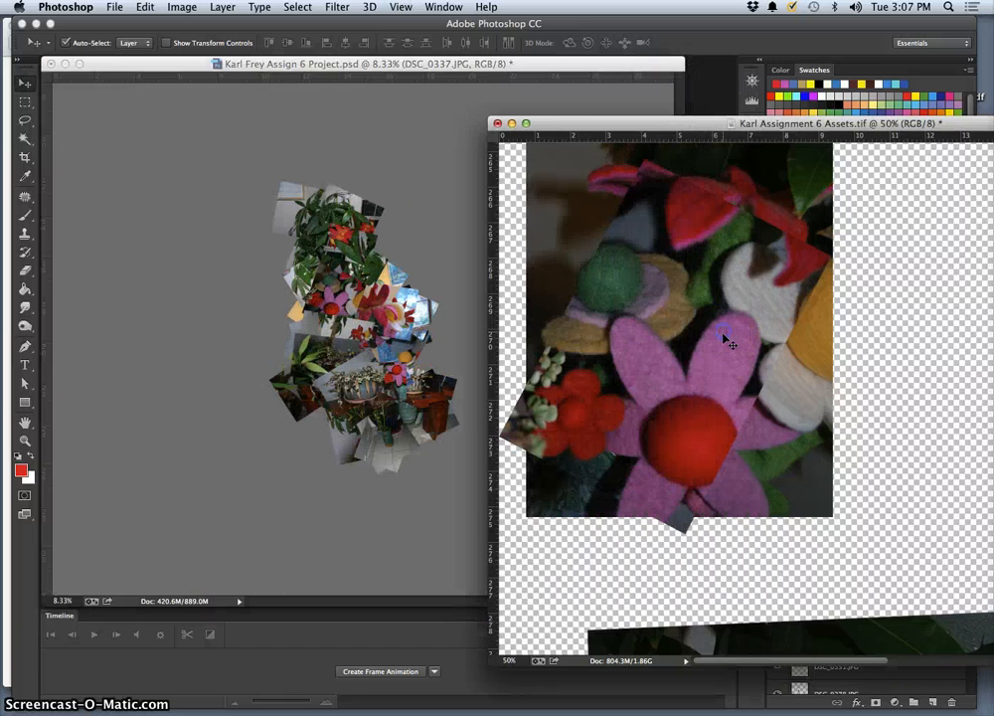
scroll(744, 441, down, 15)
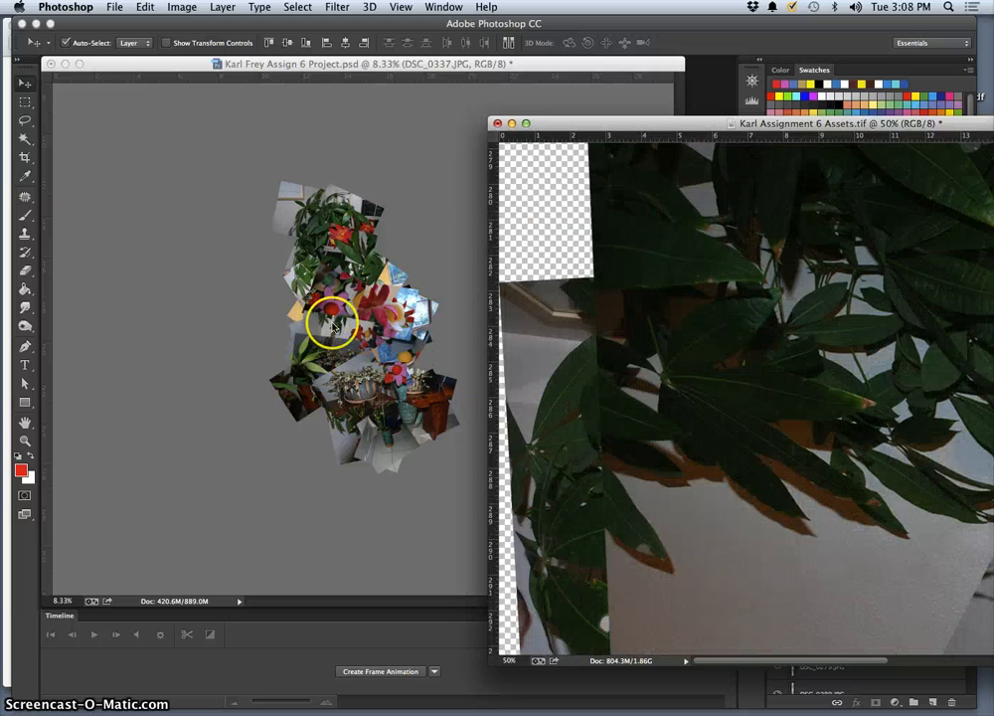
scroll(641, 418, down, 20)
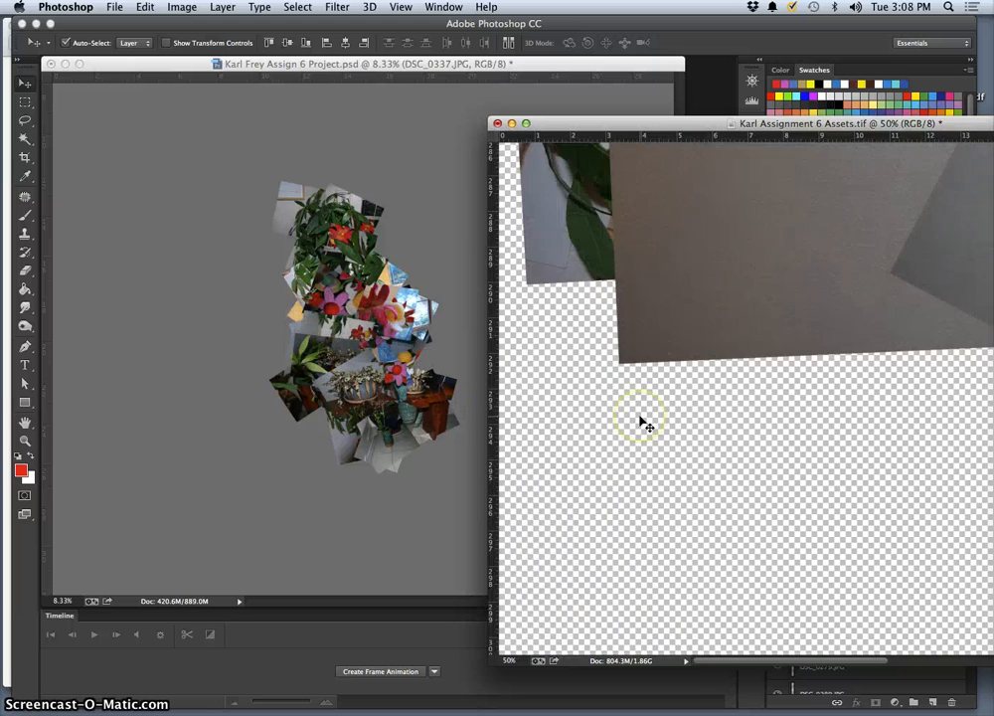
scroll(641, 422, down, 20)
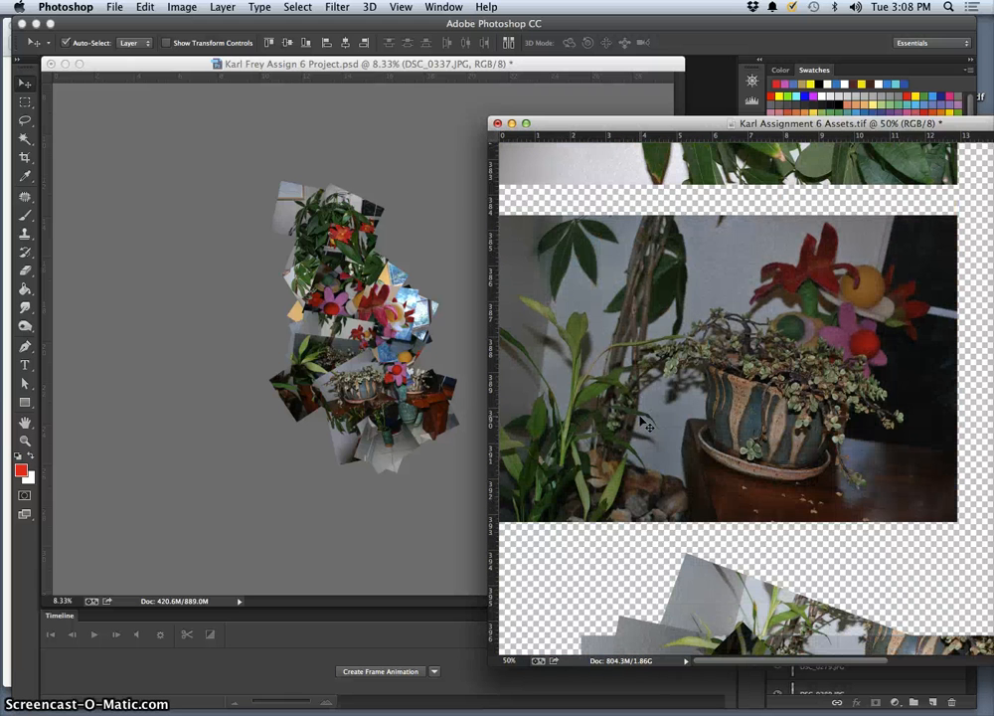
drag(646, 425, 368, 353)
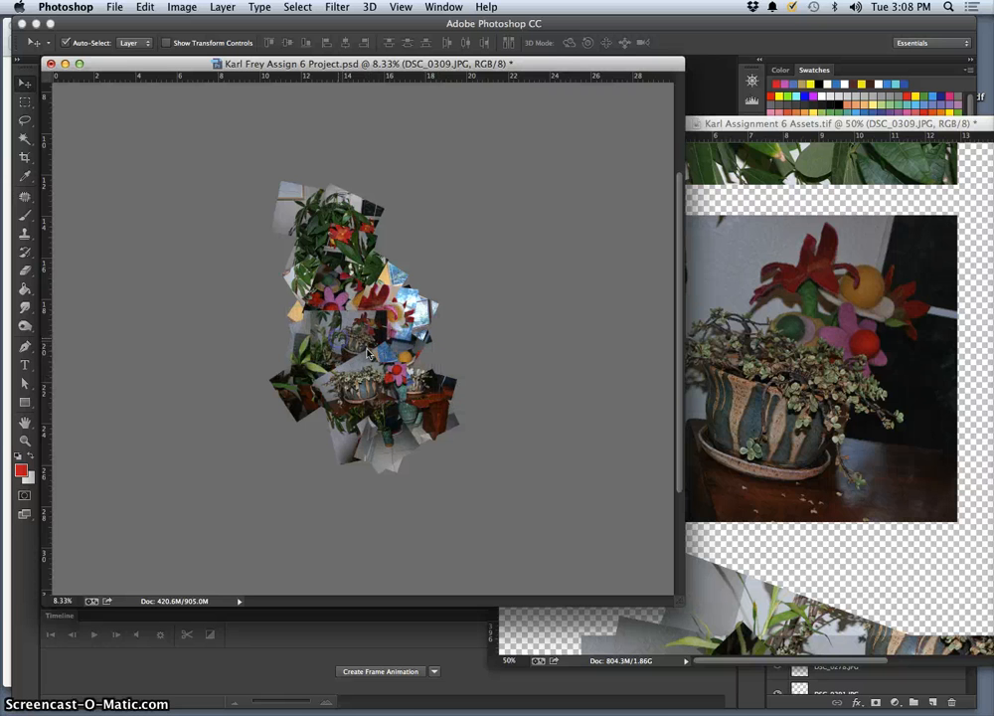
Rotate the DSC_0309.JPG photo about -9° and scale it to about 84% beneath the pink felt flower
key(super+t)
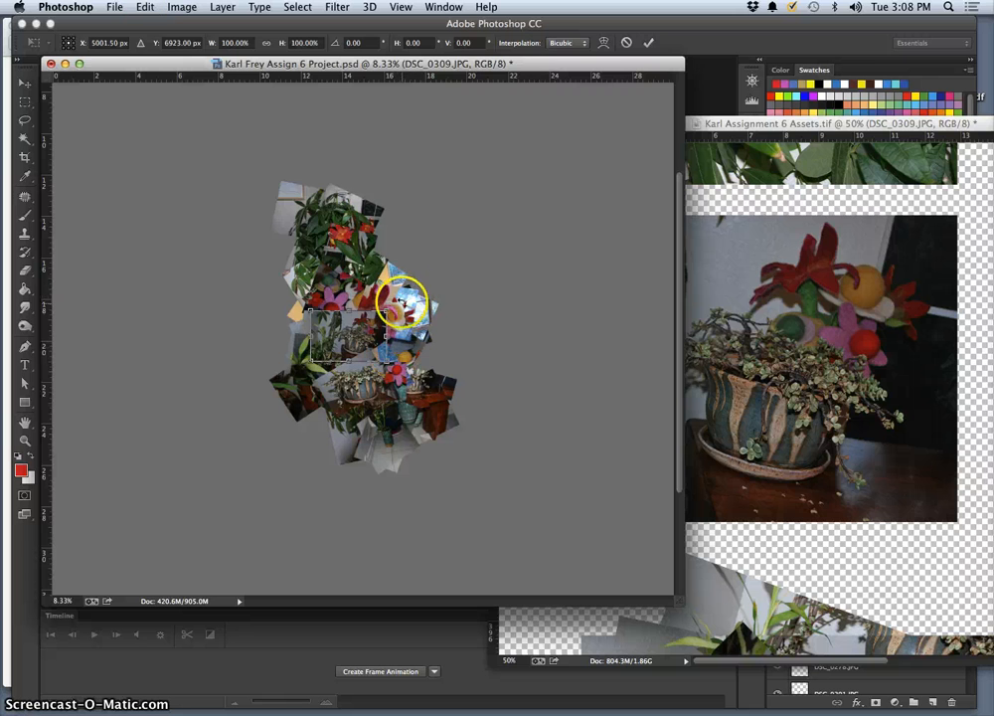
drag(402, 298, 395, 298)
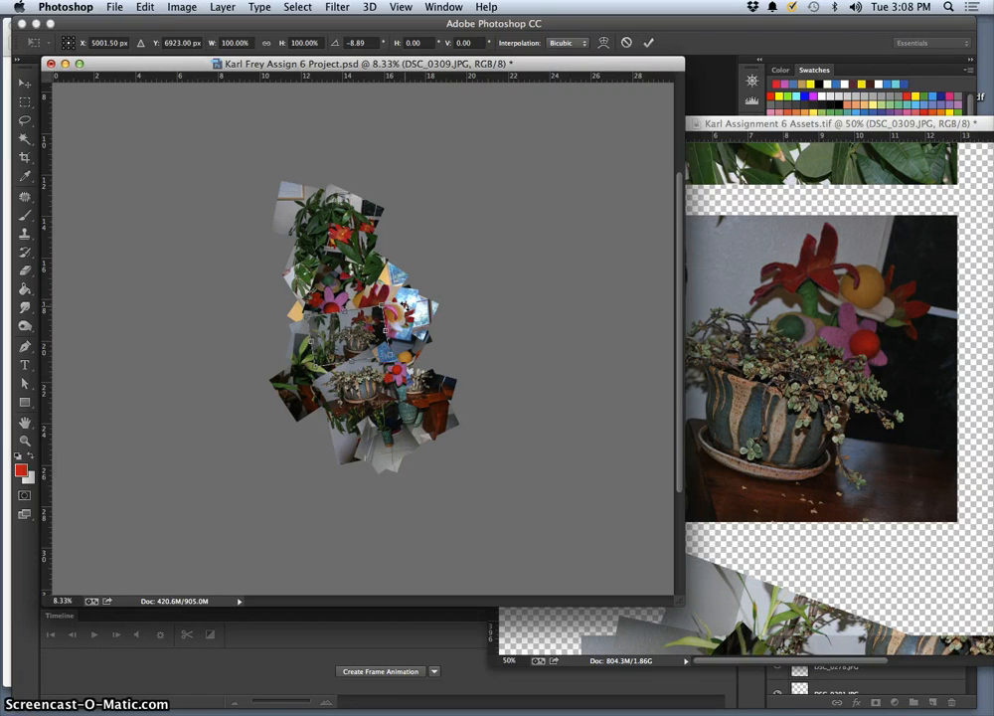
key(Return)
key(super+equal)
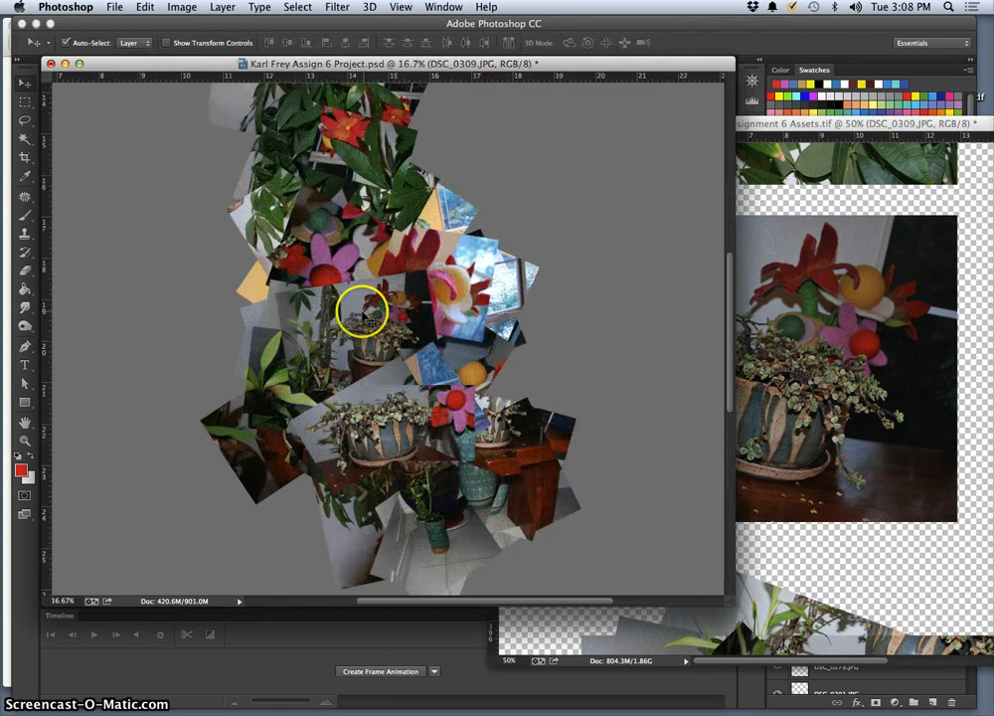
key(super+t)
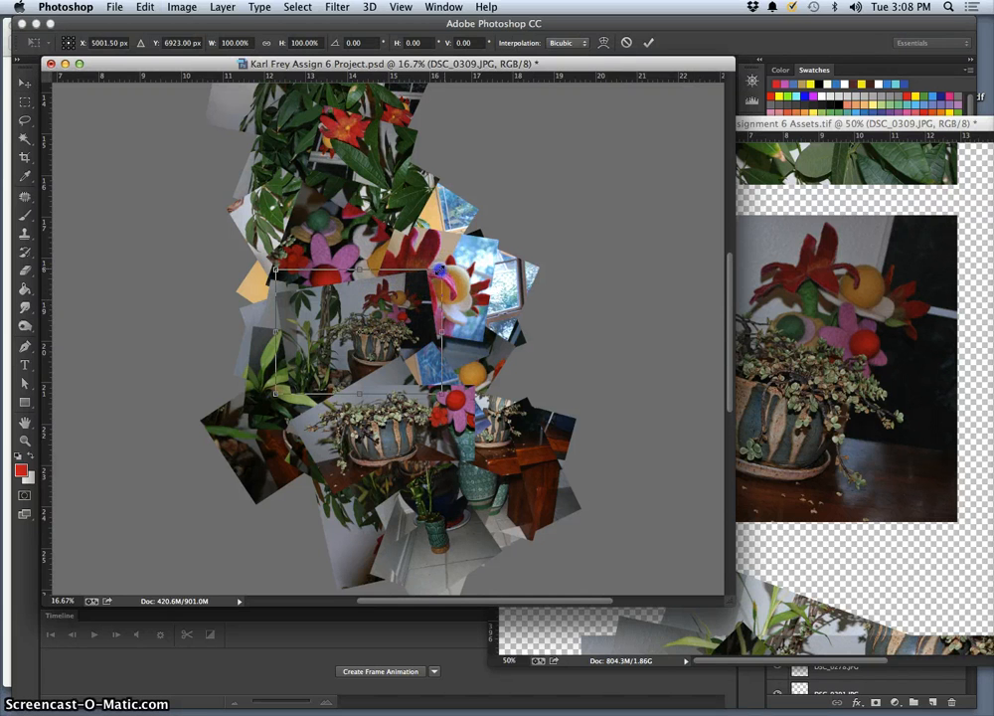
drag(439, 268, 383, 309)
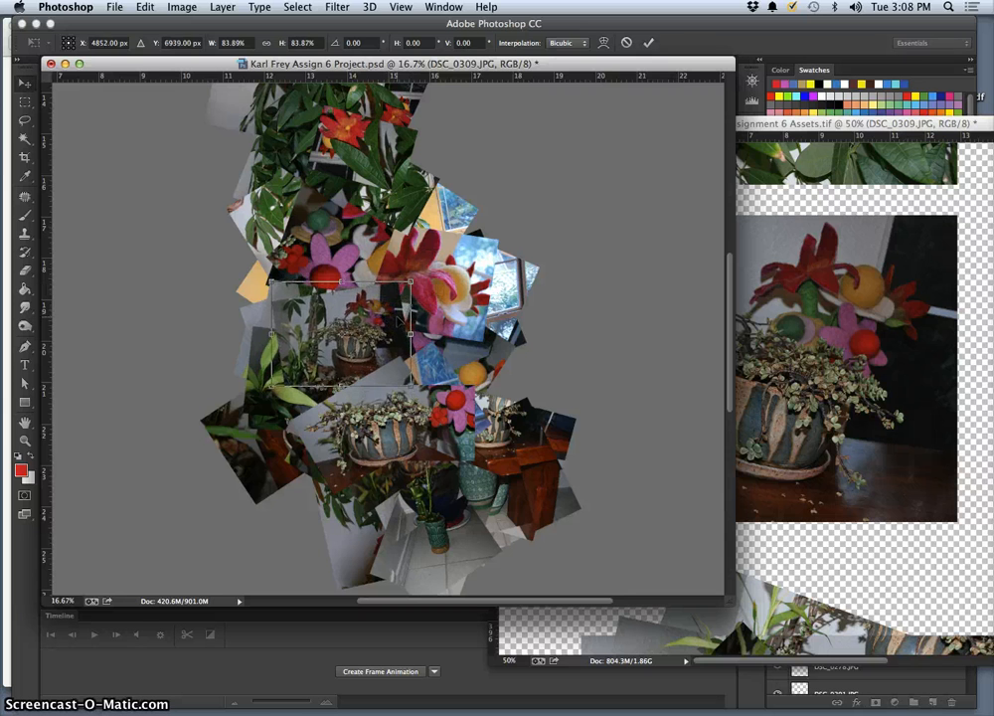
key(Return)
click(424, 330)
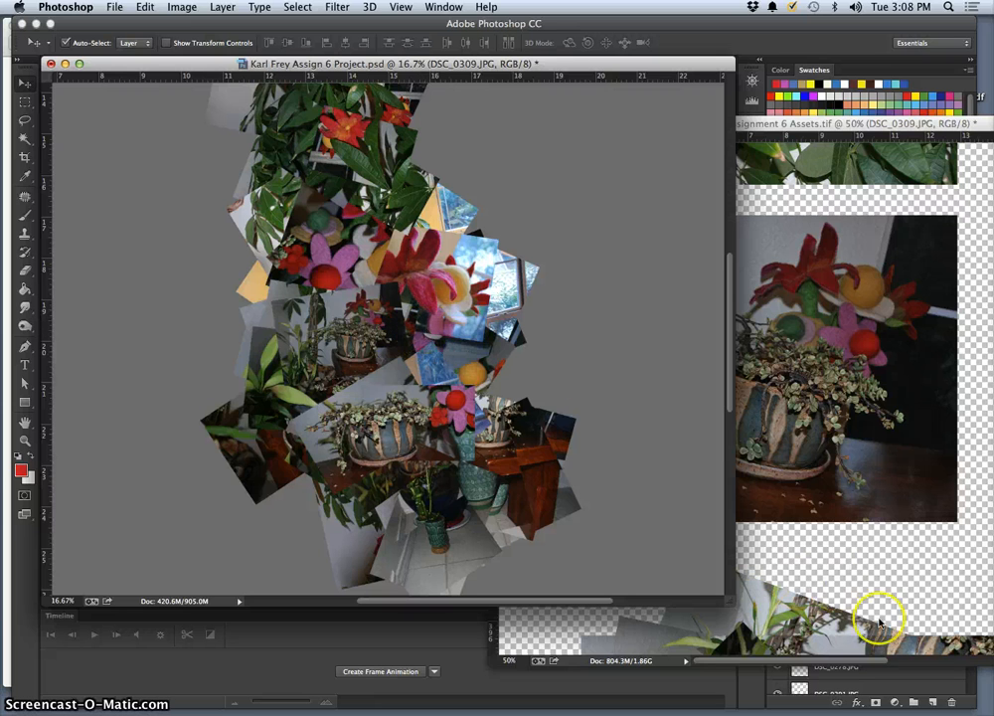
Minimize the assets file and bring the DSC_0309.JPG photo to the top of the collage's layer stack
click(813, 126)
click(537, 122)
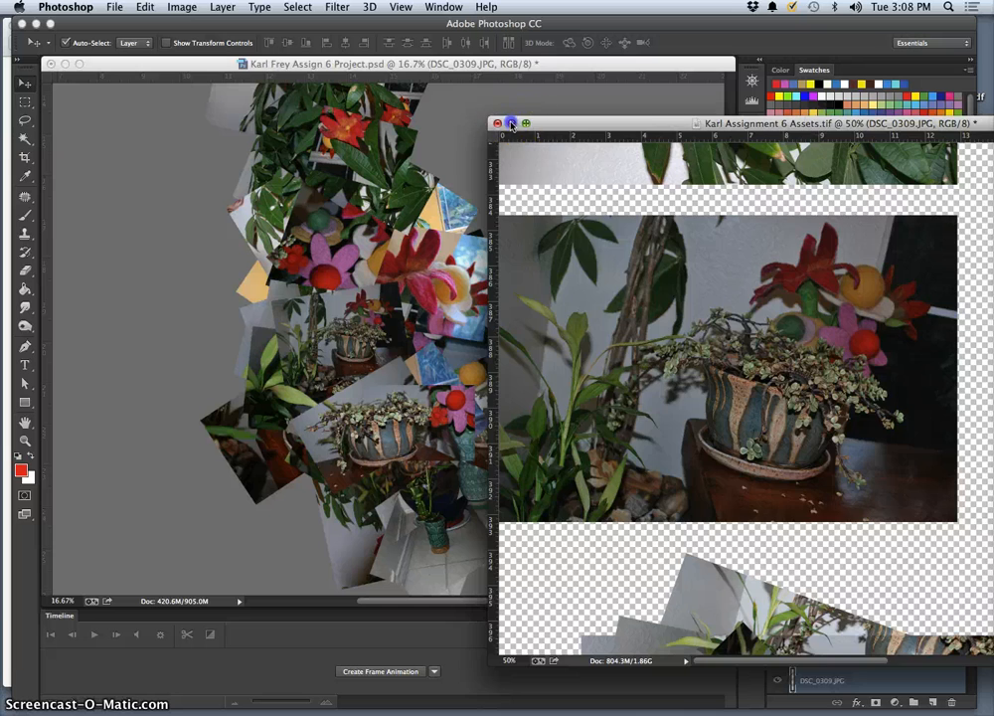
scroll(840, 378, up, 3)
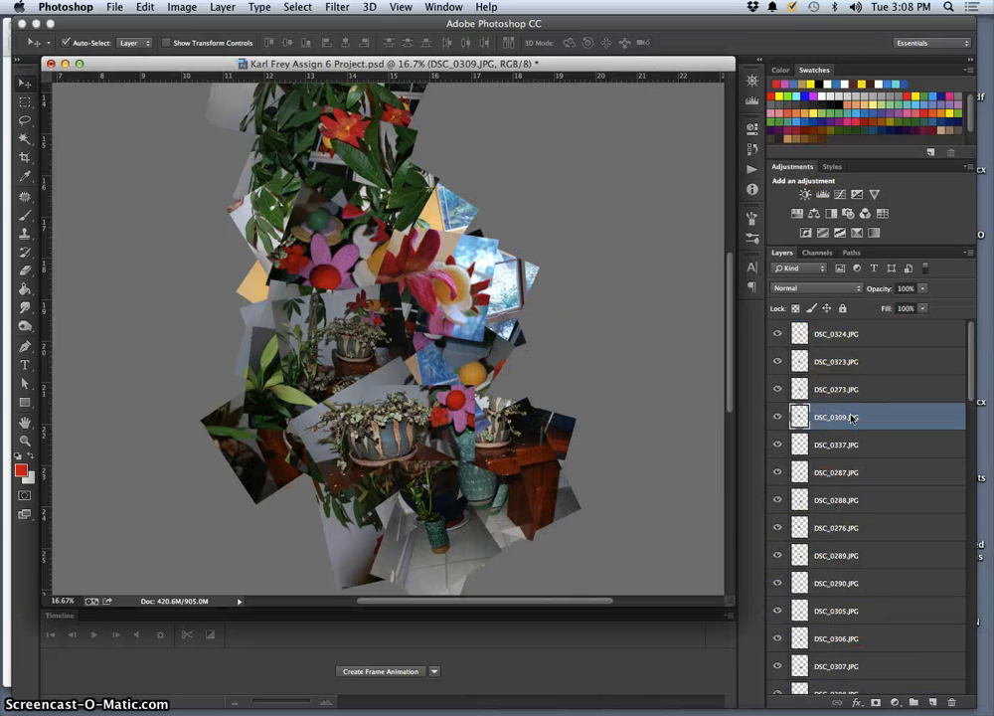
key(super+bracketright)
key(super+bracketright)
key(super+bracketright)
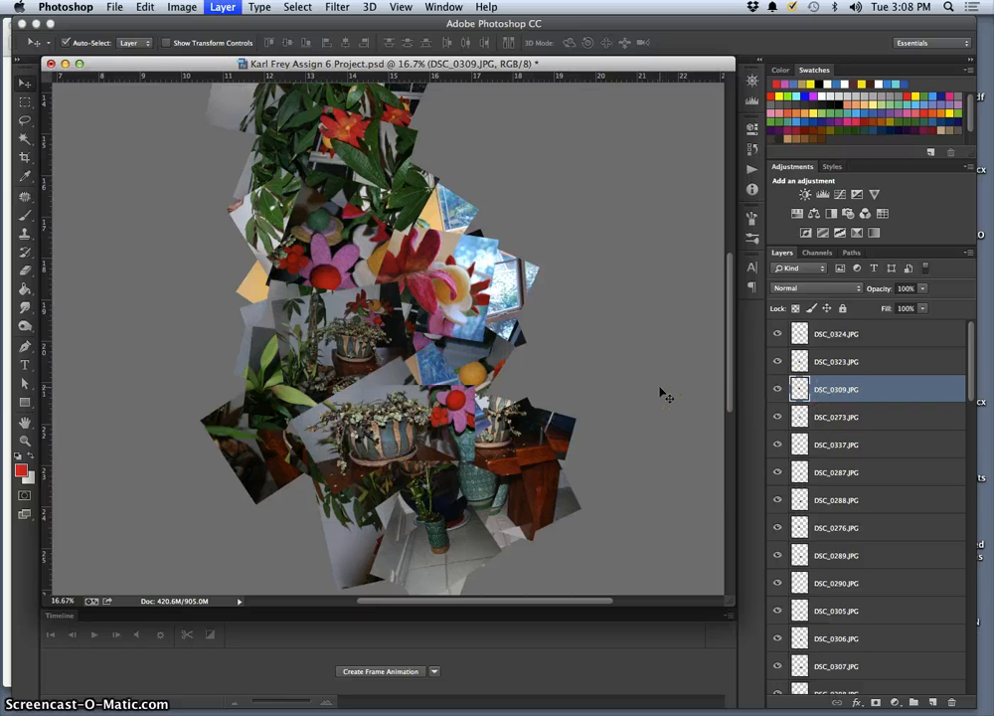
drag(323, 354, 407, 320)
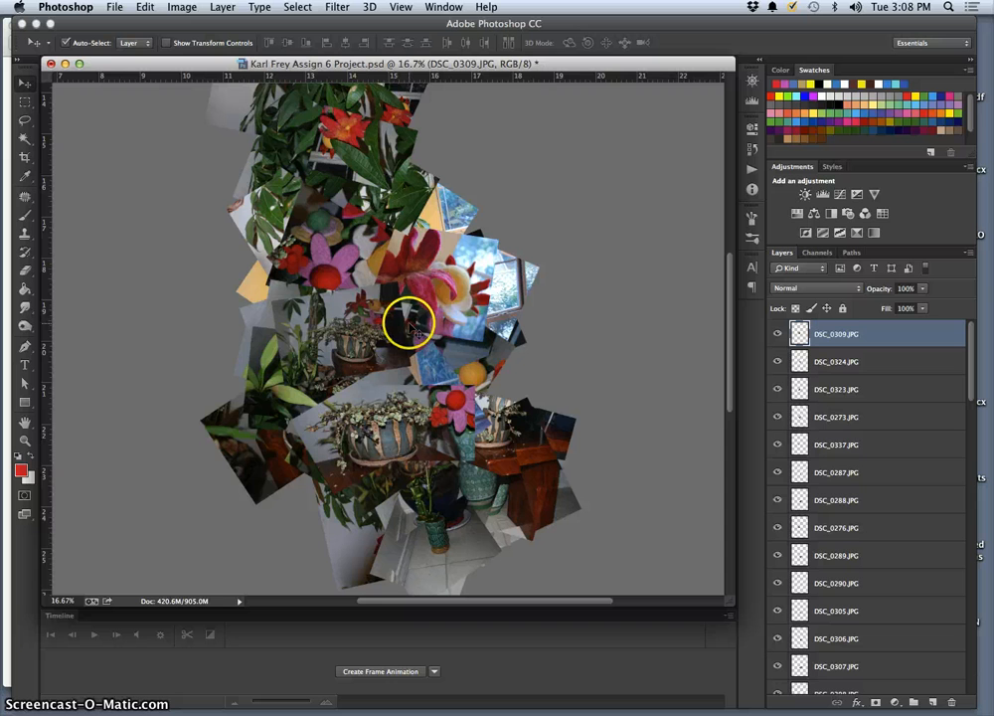
Send the DSC_0309.JPG photo backward in the stack so it sits between DSC_0287.JPG and DSC_0288.JPG
key(super+bracketleft)
key(super+bracketleft)
key(super+bracketleft)
key(super+bracketleft)
key(super+bracketleft)
key(super+bracketleft)
key(super+bracketleft)
key(super+bracketleft)
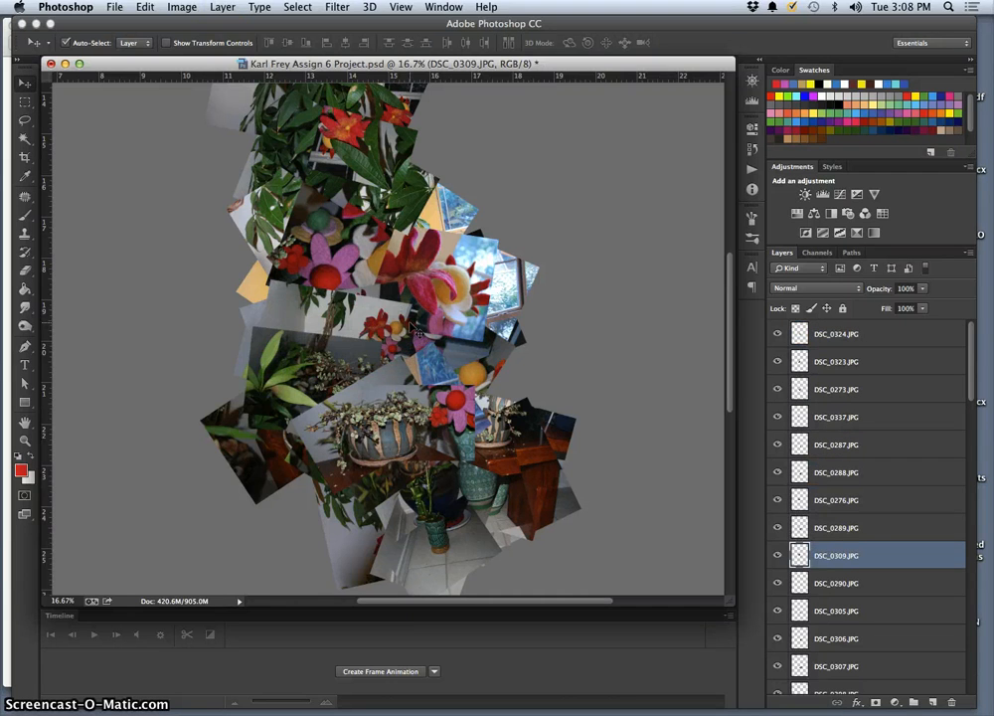
key(super+bracketright)
key(super+bracketright)
key(super+bracketright)
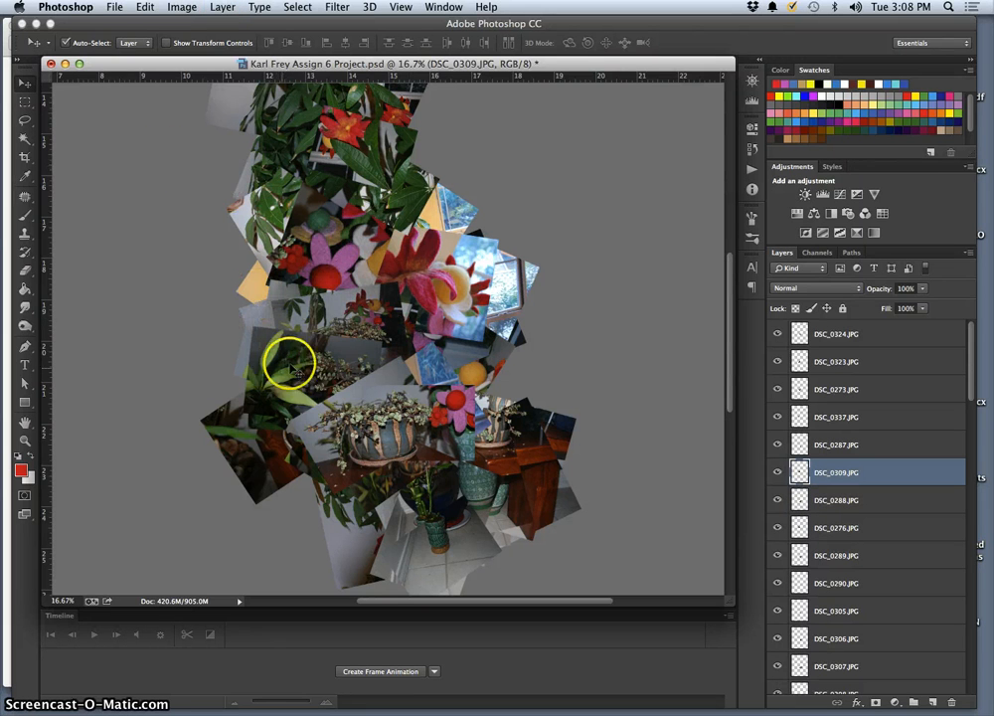
Examine the overall composition of the collage at a reduced scale and up close around the DSC_0309.JPG photo
click(402, 318)
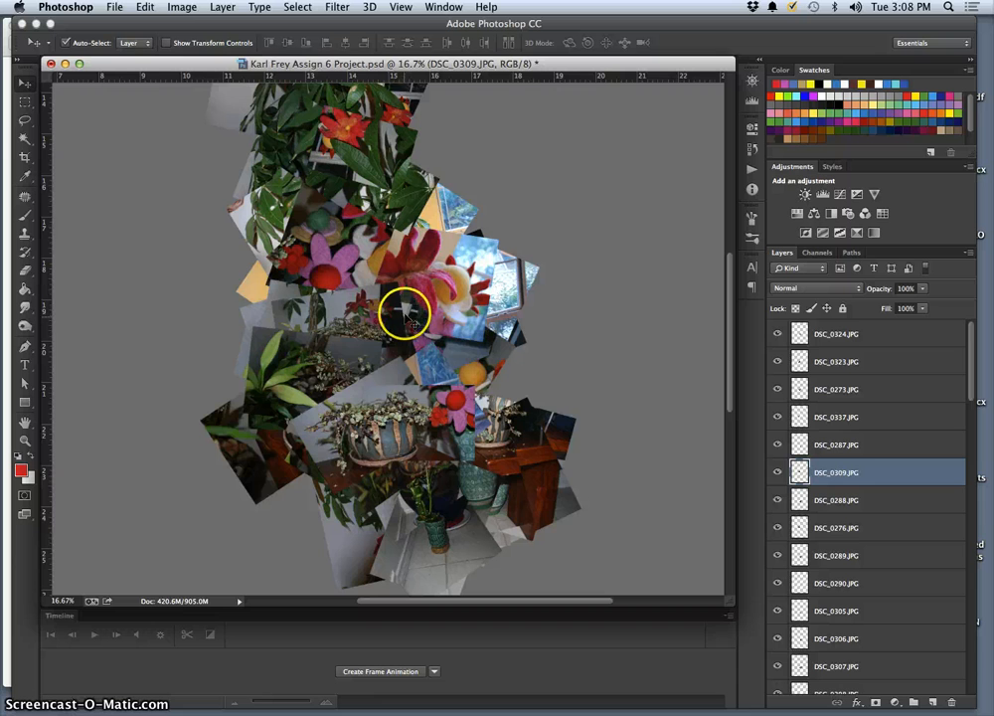
key(super+minus)
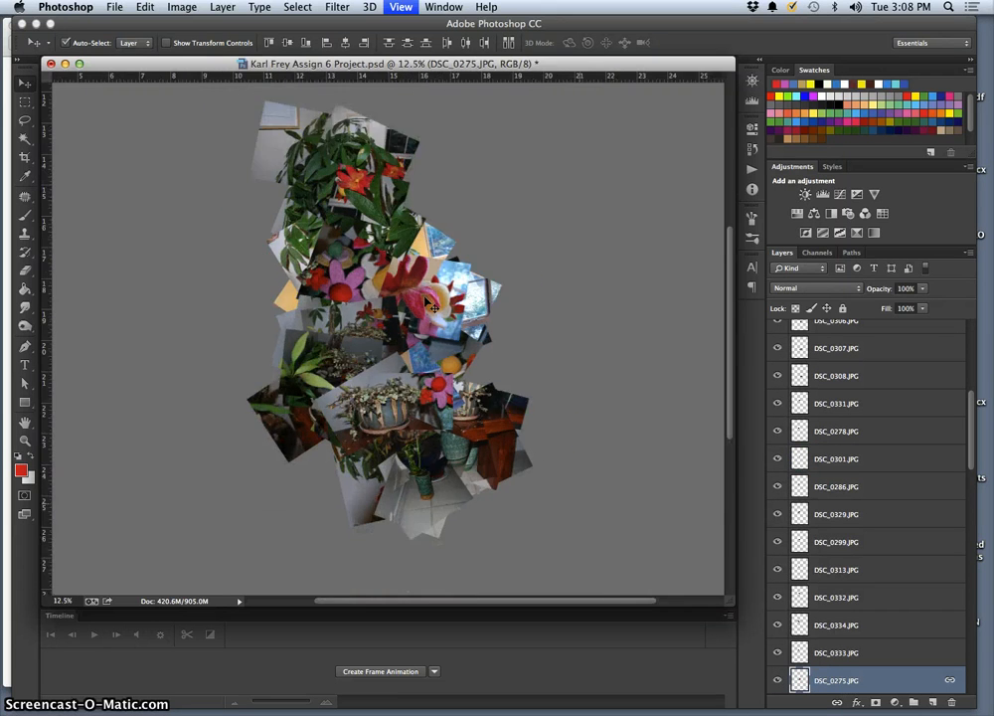
key(super+minus)
key(super+minus)
click(416, 304)
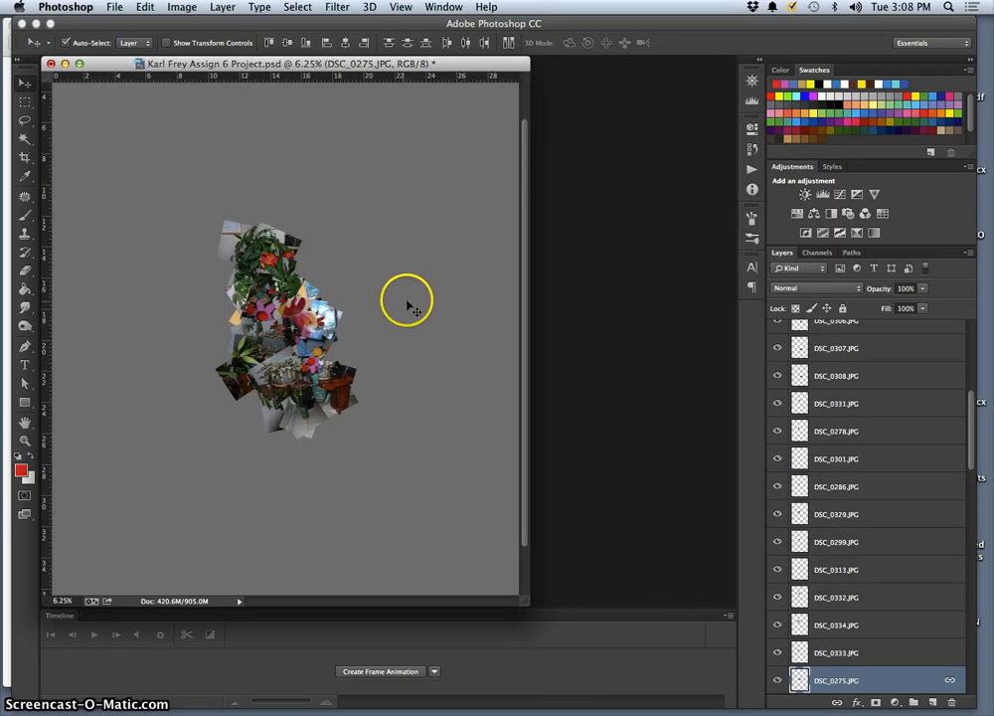
key(super+plus)
key(super+plus)
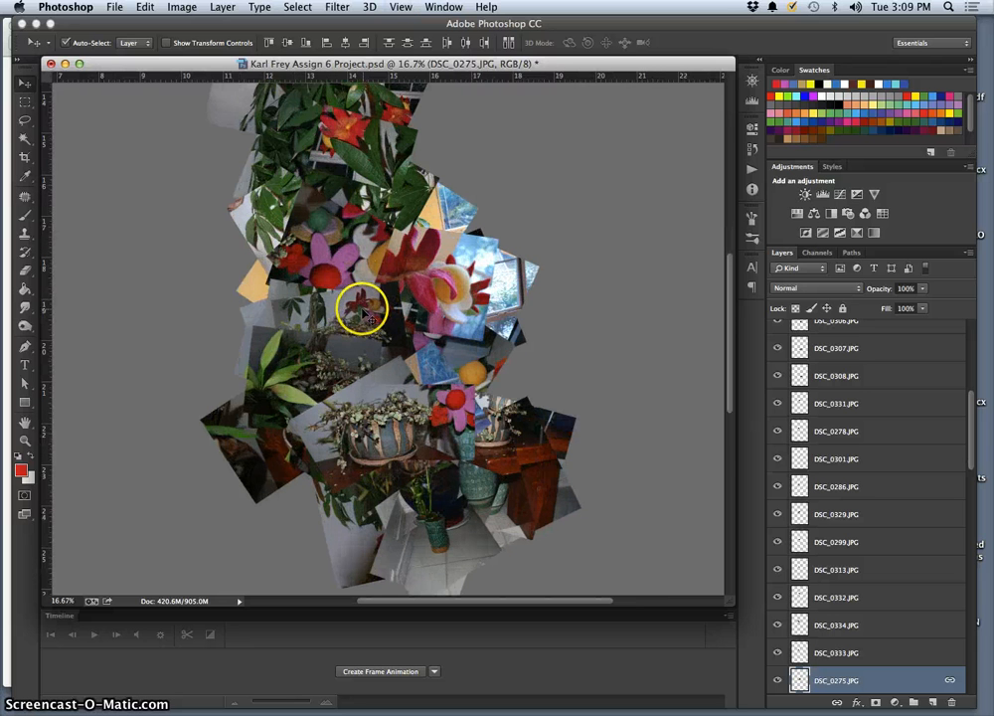
mouse_move(867, 712)
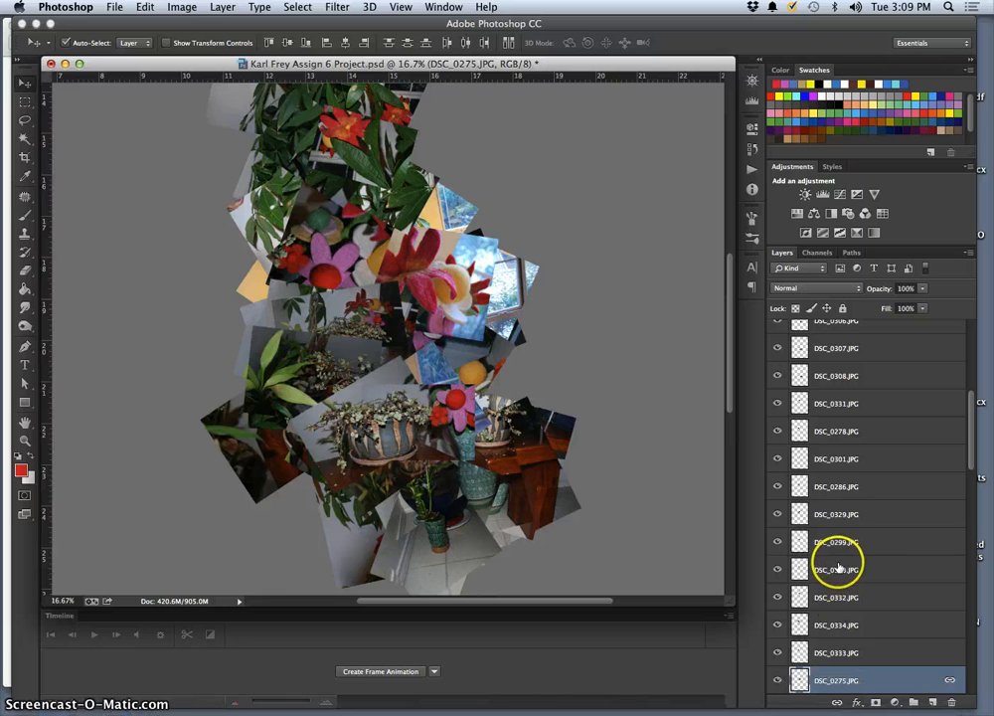
Duplicate the DSC_0276.JPG photo, hiding DSC_0309.JPG to reach it and showing DSC_0309.JPG again
drag(462, 393, 366, 318)
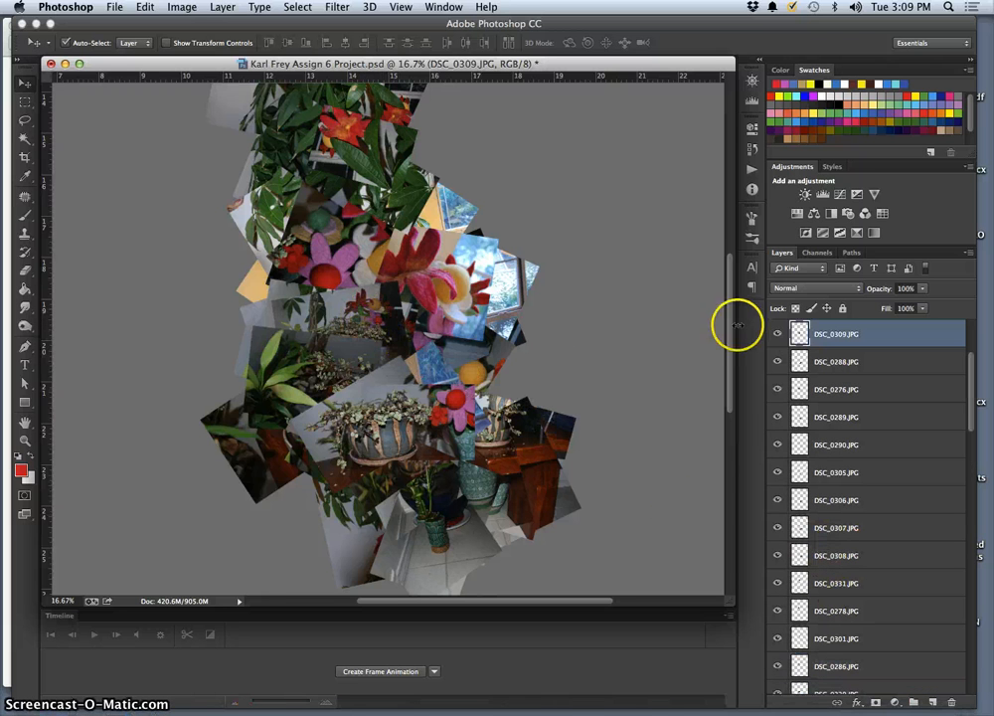
click(777, 336)
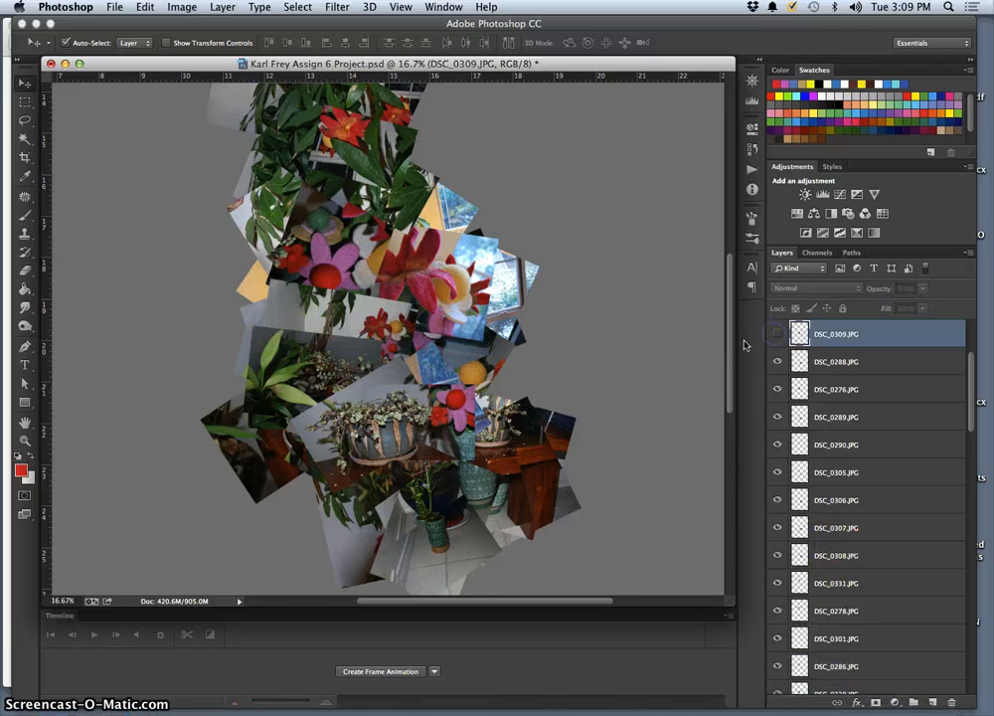
click(316, 321)
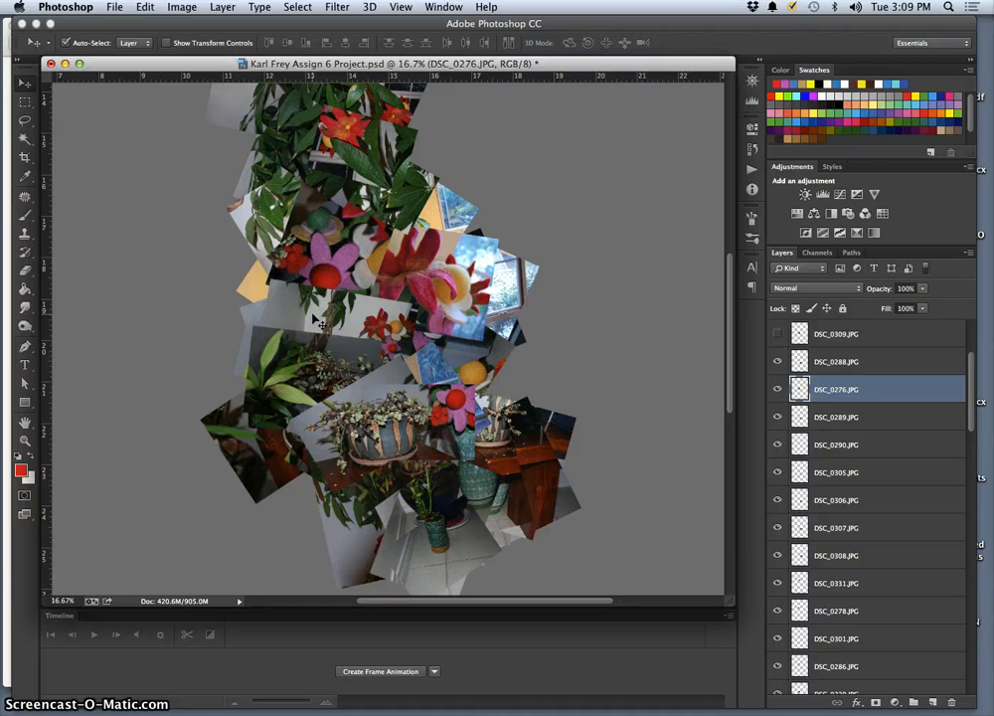
key(super+j)
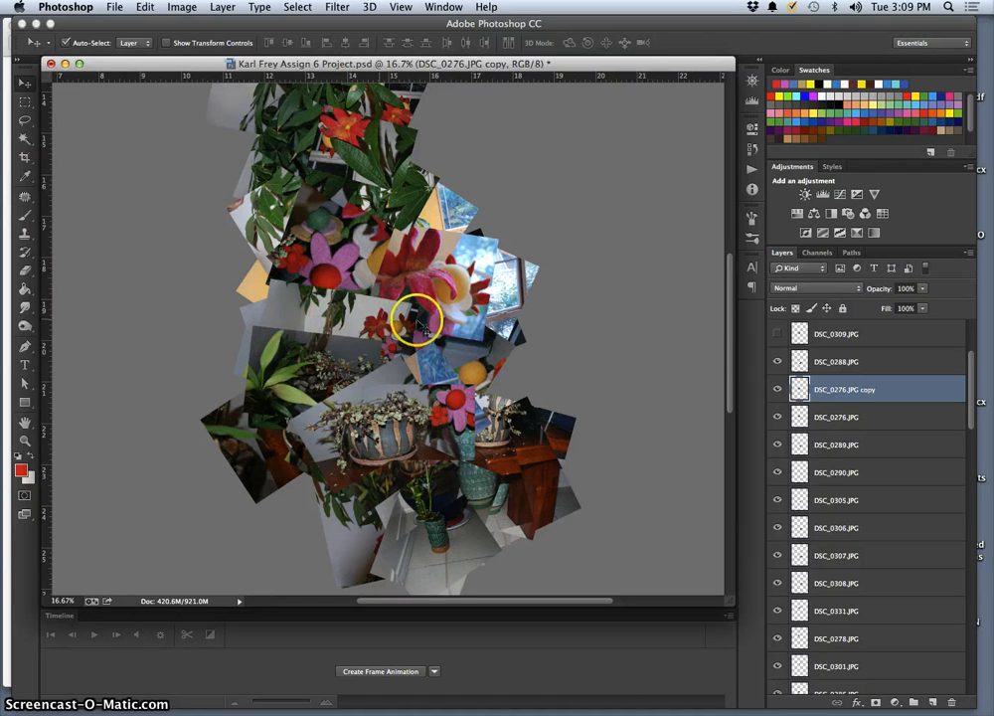
click(778, 335)
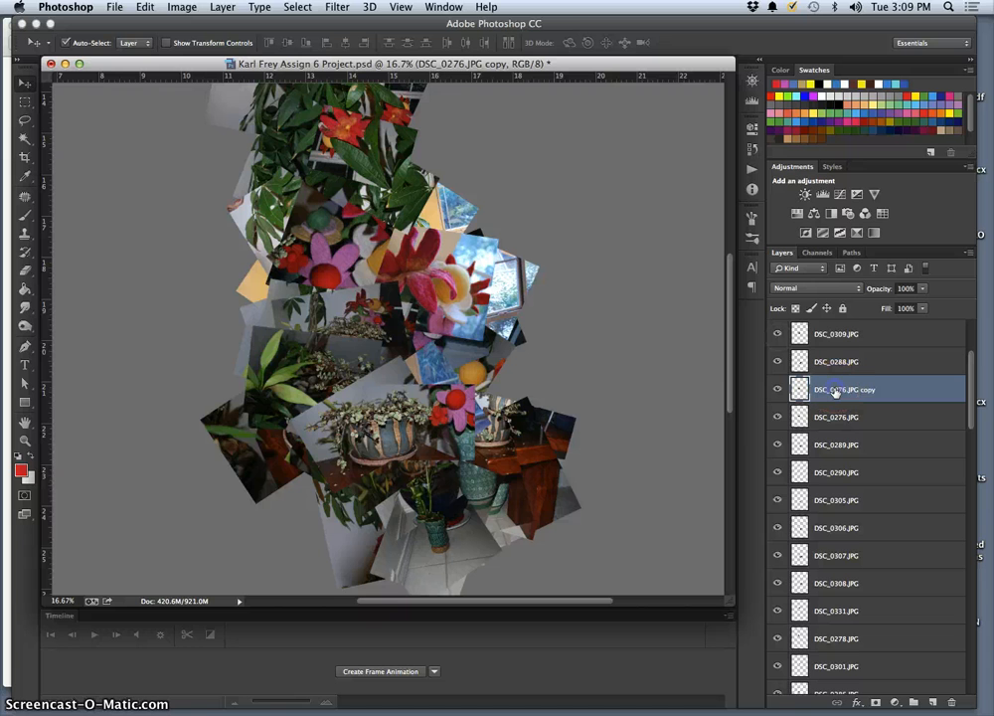
Raise the DSC_0276.JPG copy above DSC_0287.JPG, and transform it to about 67% scale and -44° rotation over the pink felt flower
key(super+bracketright)
key(super+bracketright)
key(super+bracketright)
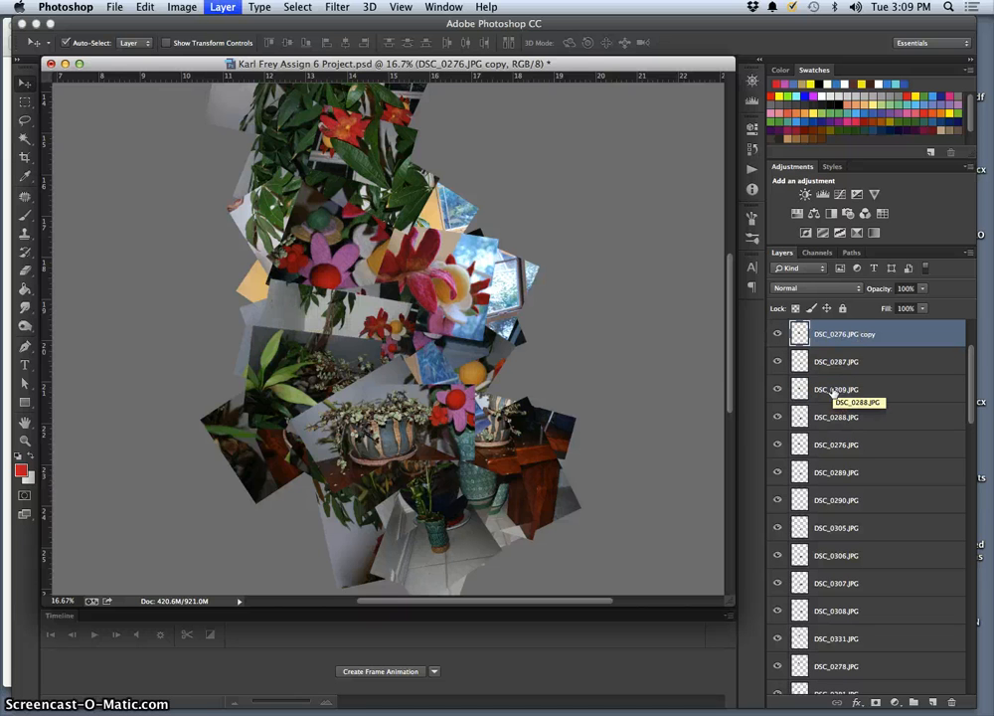
key(super+t)
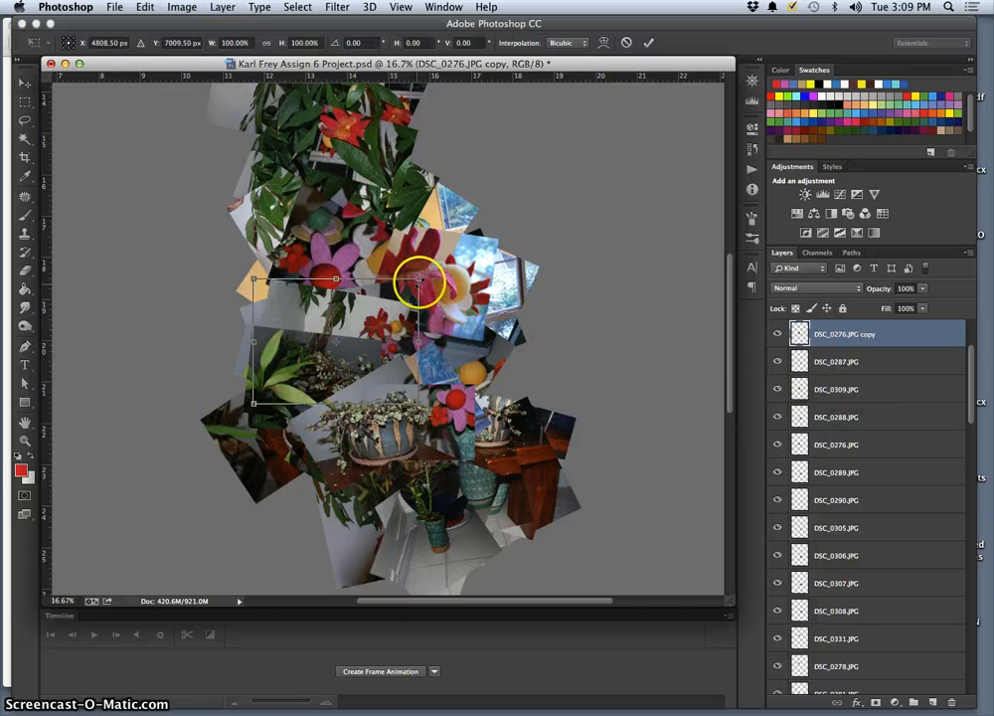
drag(419, 280, 320, 251)
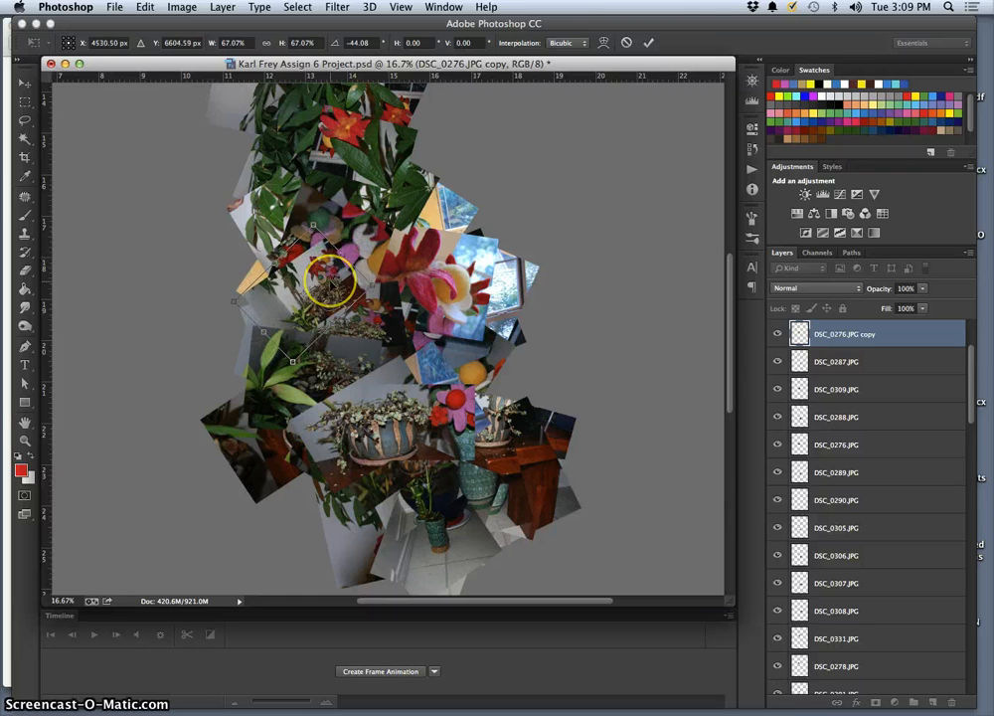
double_click(331, 283)
Try sending the DSC_0276.JPG copy backward in the stack to just behind DSC_0305.JPG
key(super+bracketleft)
key(super+bracketleft)
key(super+bracketleft)
key(super+bracketleft)
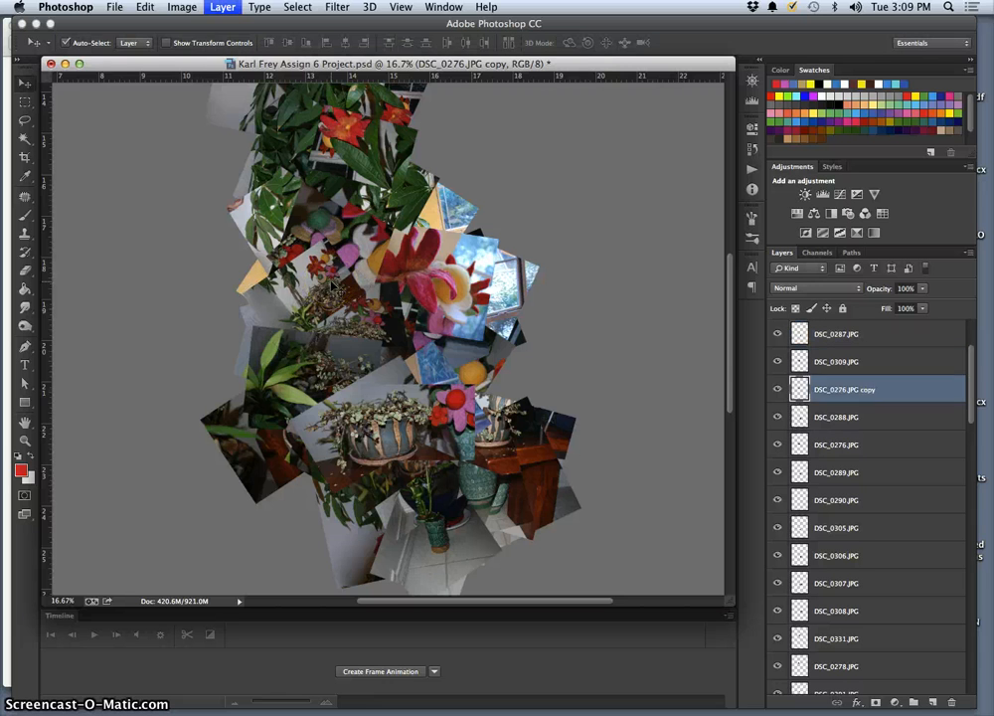
key(super+bracketleft)
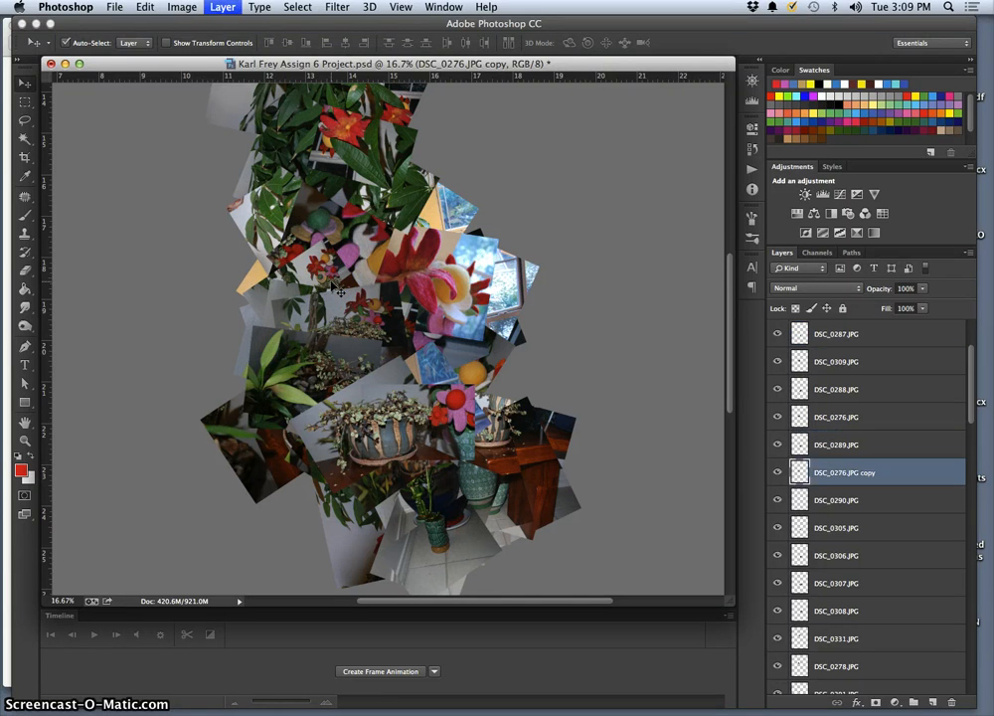
key(super+bracketleft)
key(super+bracketleft)
key(super+bracketleft)
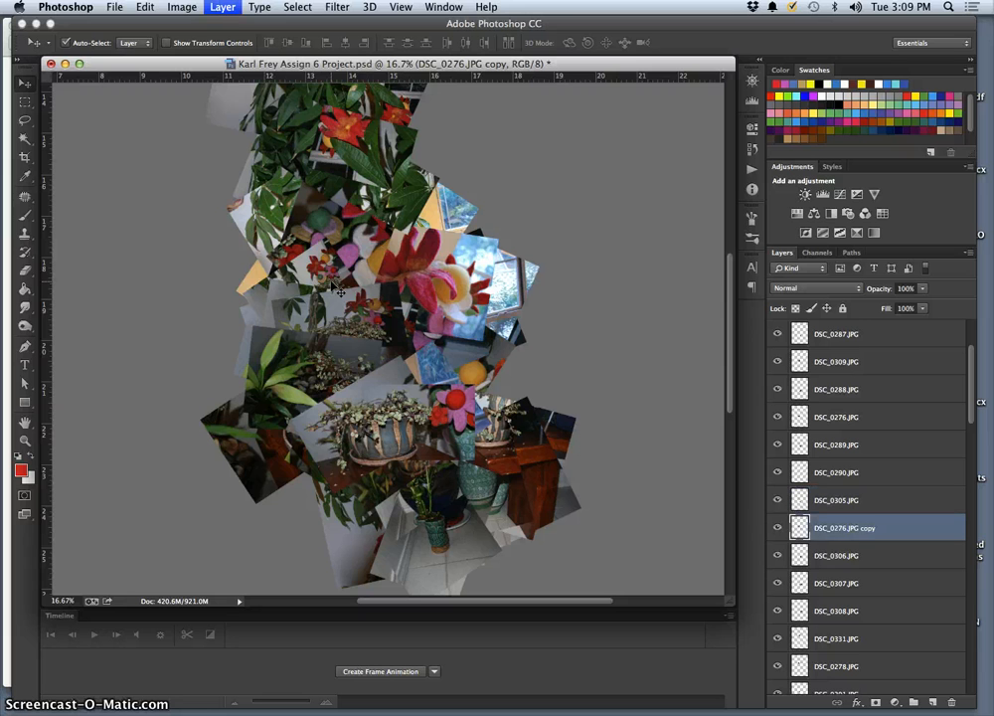
Move the DSC_0276.JPG copy down to the collage's left edge and raise it to just above DSC_0309.JPG
drag(327, 276, 267, 325)
key(super+])
key(super+])
key(super+])
key(super+])
key(super+])
key(super+])
key(super+])
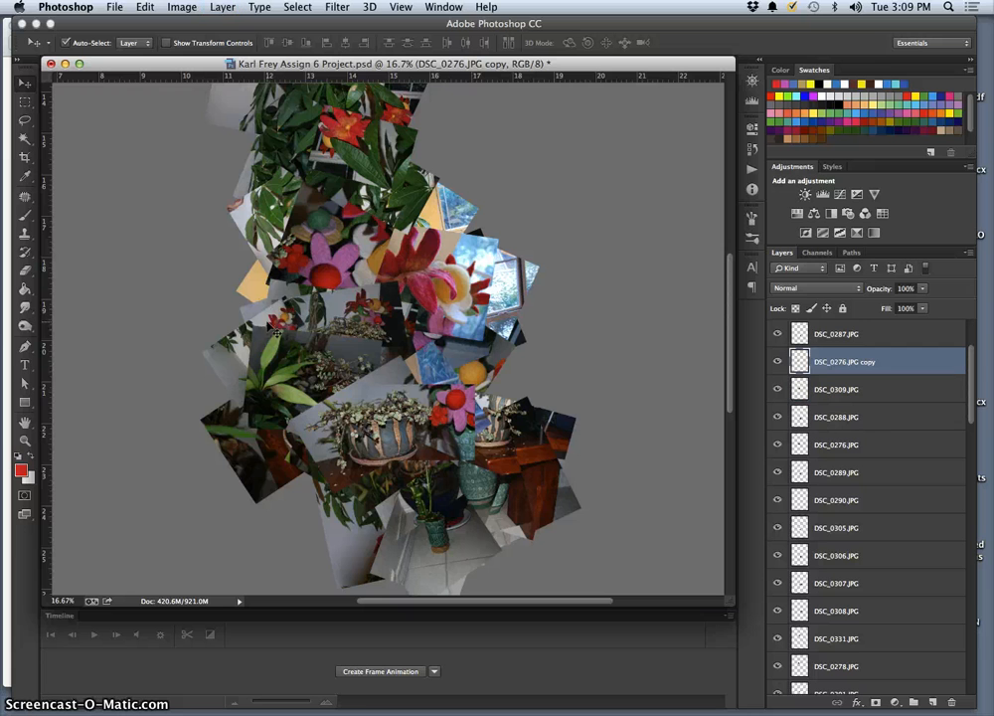
Send the DSC_0276.JPG copy back behind DSC_0309.JPG and shift it slightly down and outward at the collage's left edge
key(super+[)
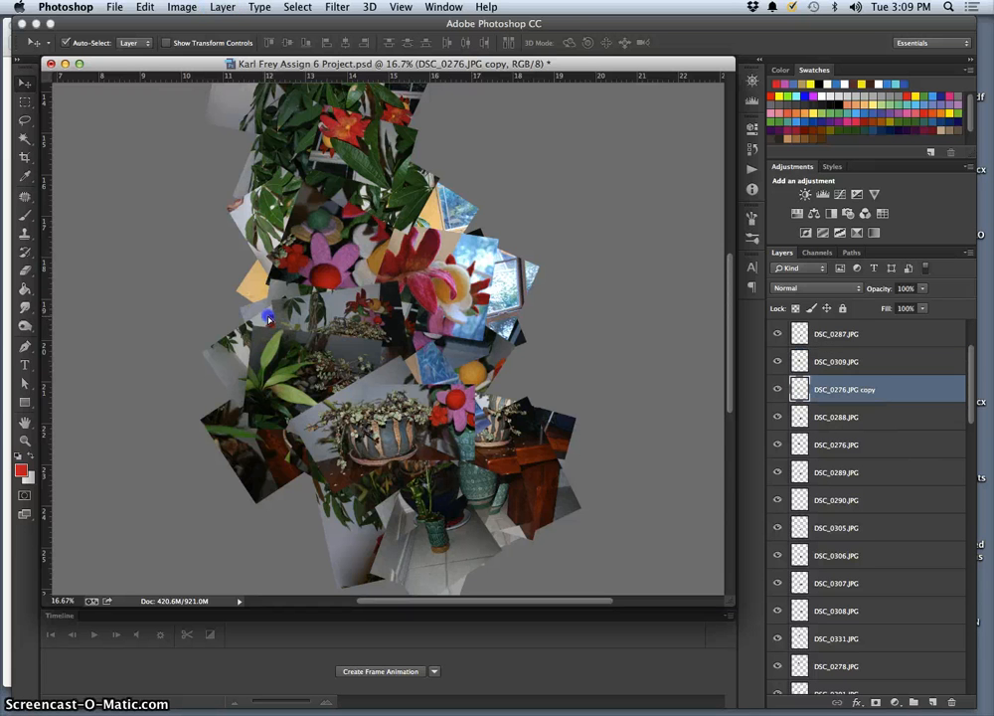
drag(268, 318, 239, 338)
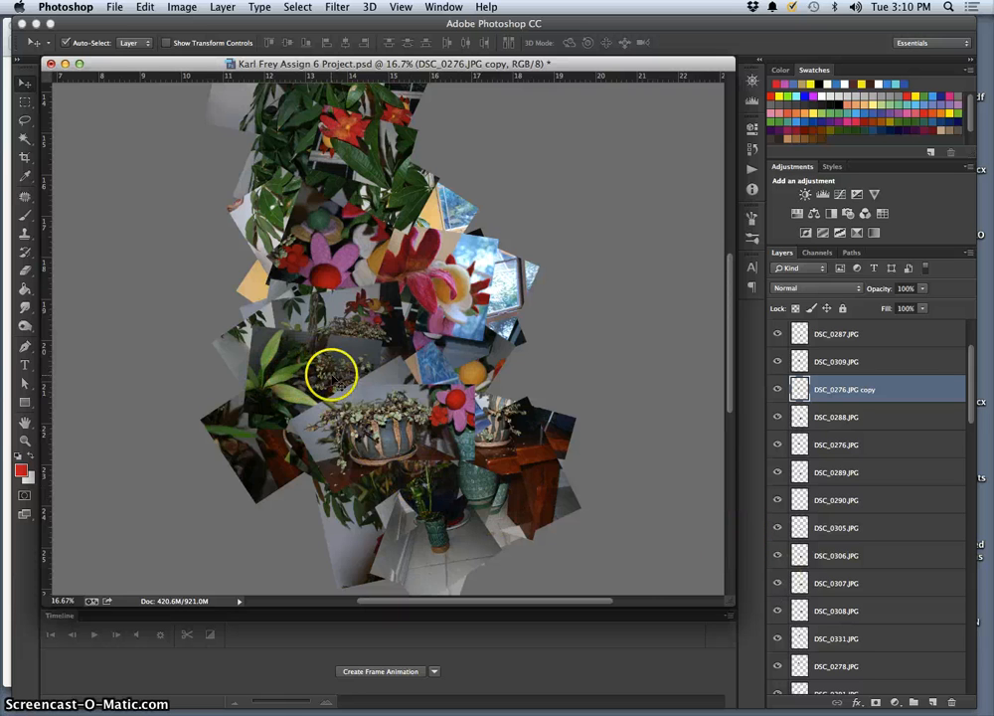
key(super+minus)
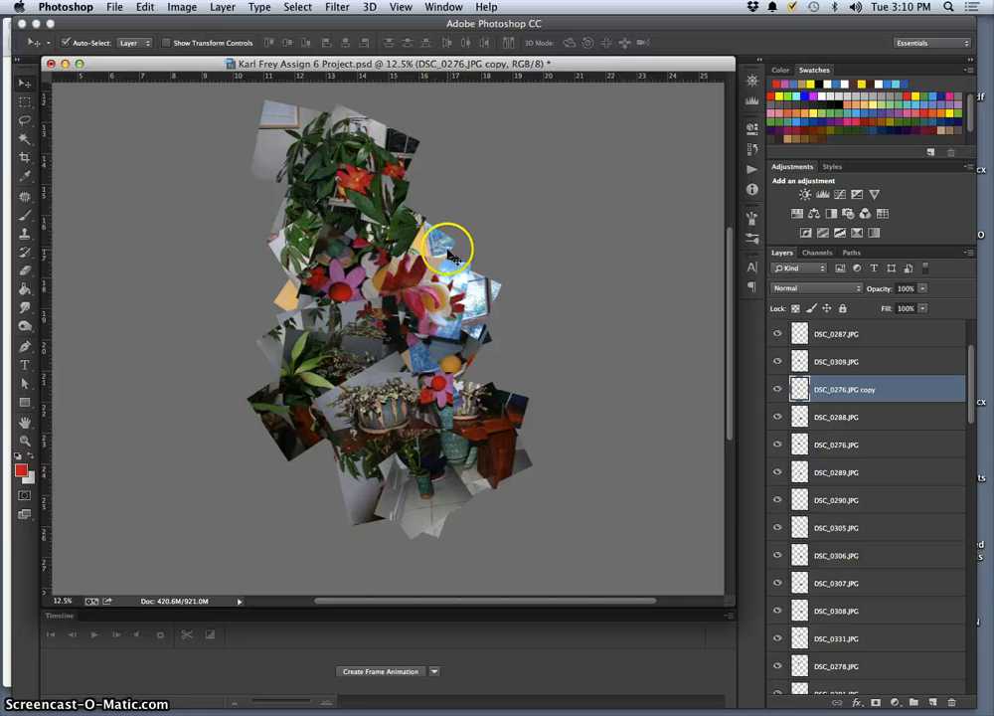
Examine the collage's upper plant photos and left-edge photo joins up close for gaps and overlaps
key(super+plus)
key(super+plus)
key(super+plus)
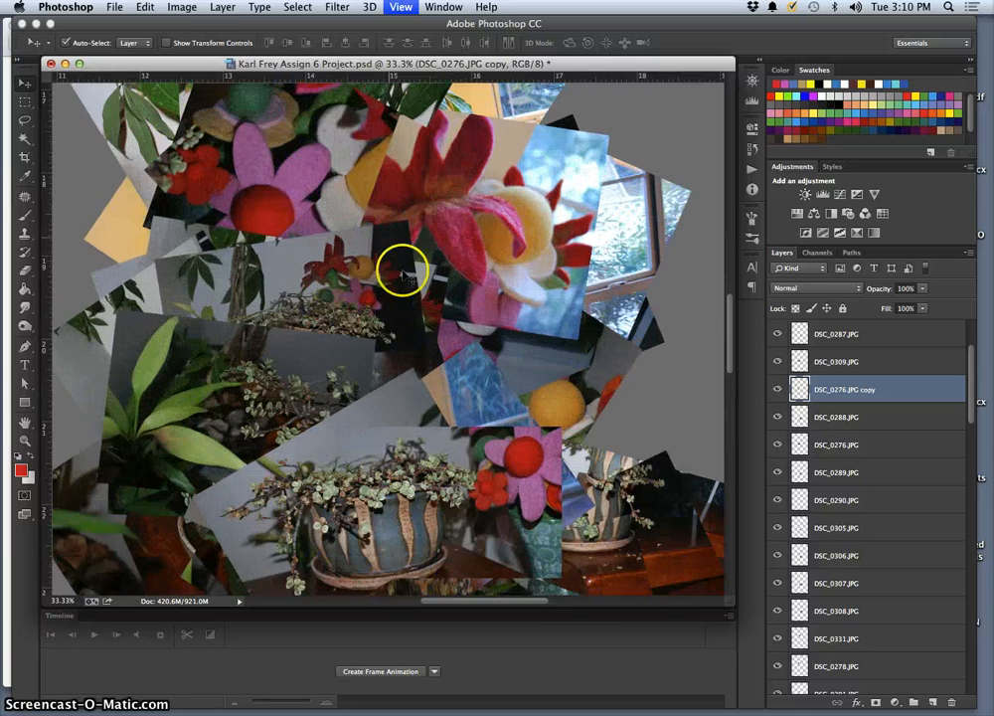
key(super+plus)
scroll(288, 206, up, 3)
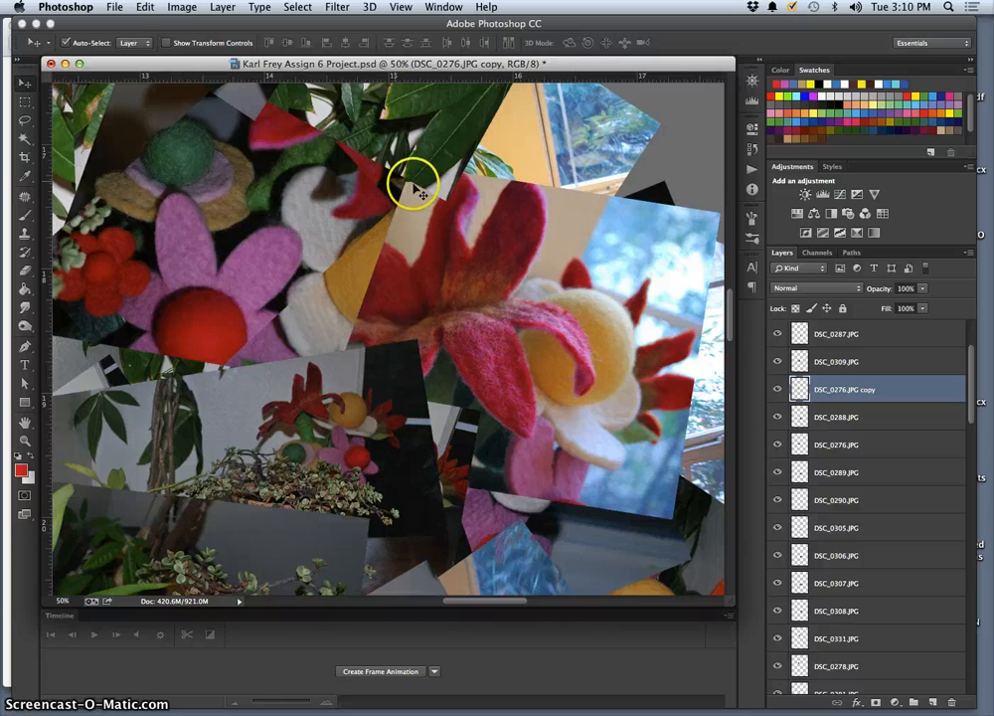
scroll(418, 192, up, 5)
scroll(368, 233, left, 8)
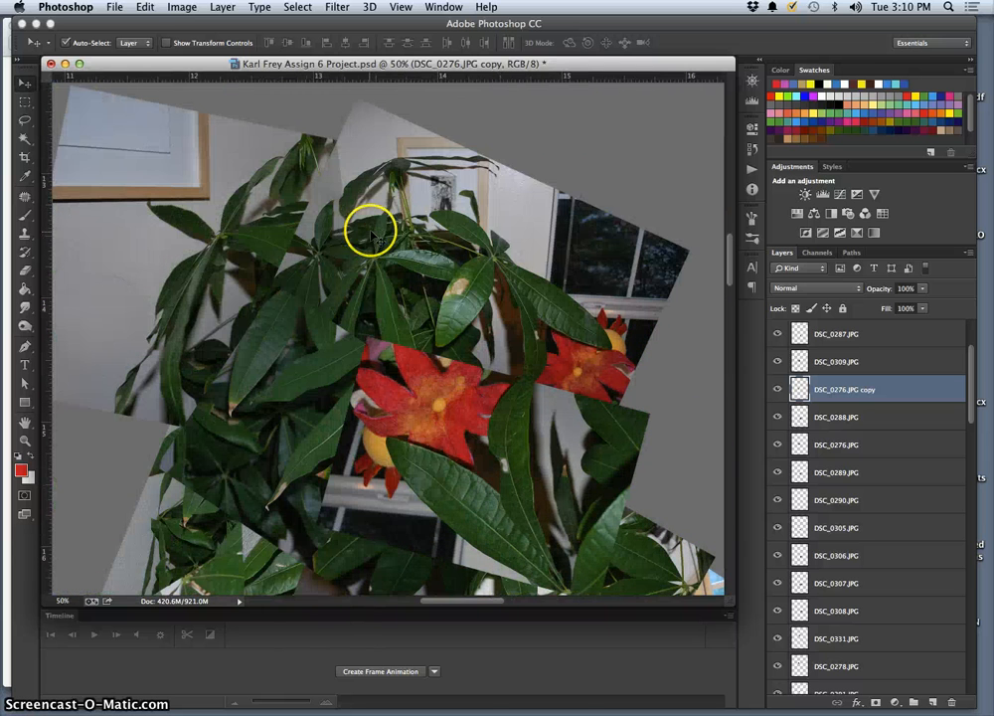
scroll(265, 253, left, 2)
scroll(199, 194, left, 2)
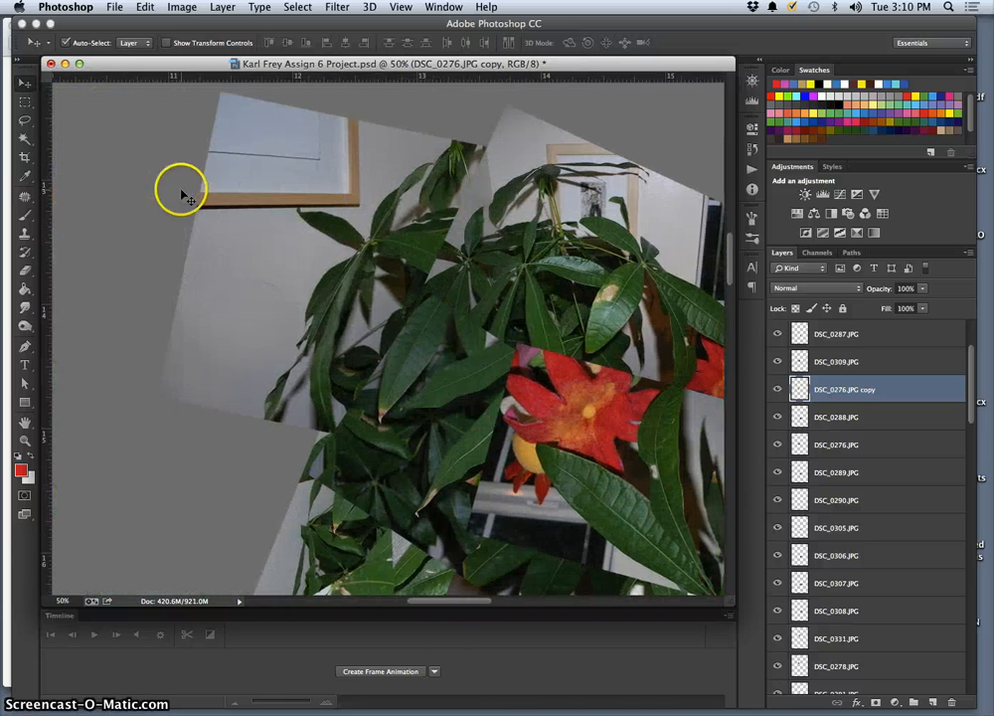
scroll(218, 382, down, 5)
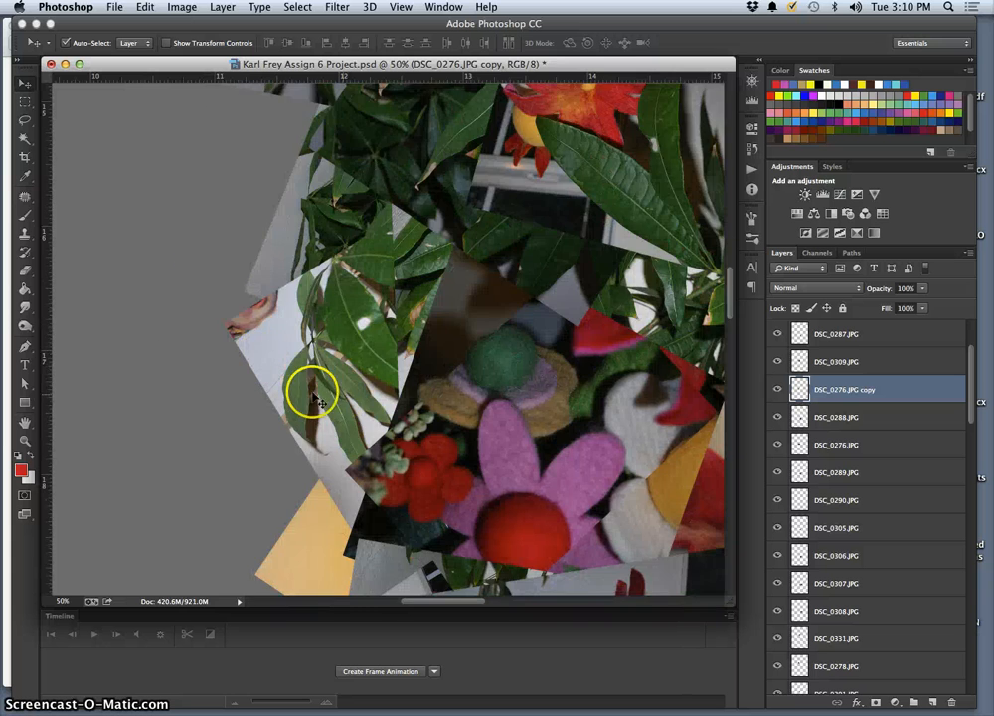
scroll(311, 398, down, 10)
scroll(311, 397, up, 10)
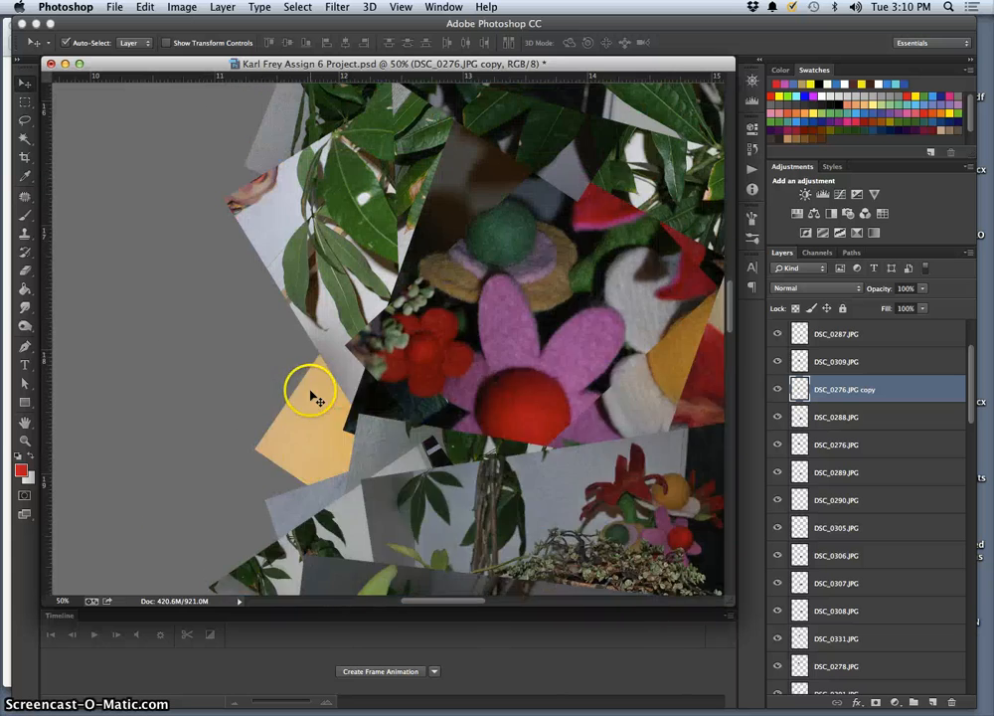
key(super+plus)
key(super+plus)
key(super+plus)
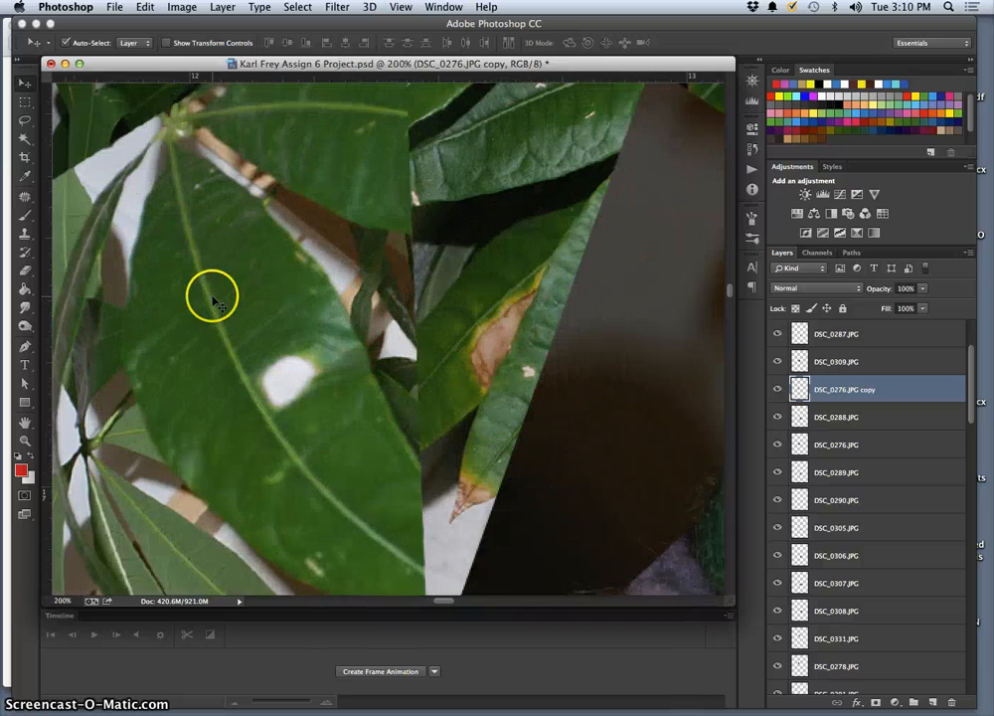
scroll(213, 296, left, 5)
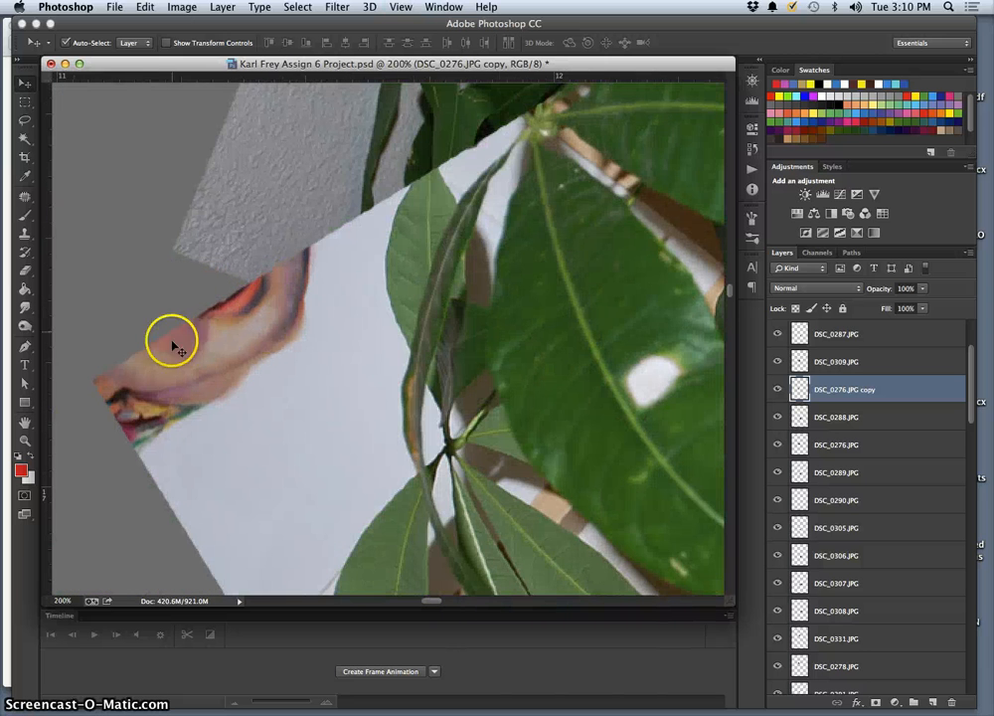
key(super+minus)
key(super+minus)
key(super+minus)
key(super+minus)
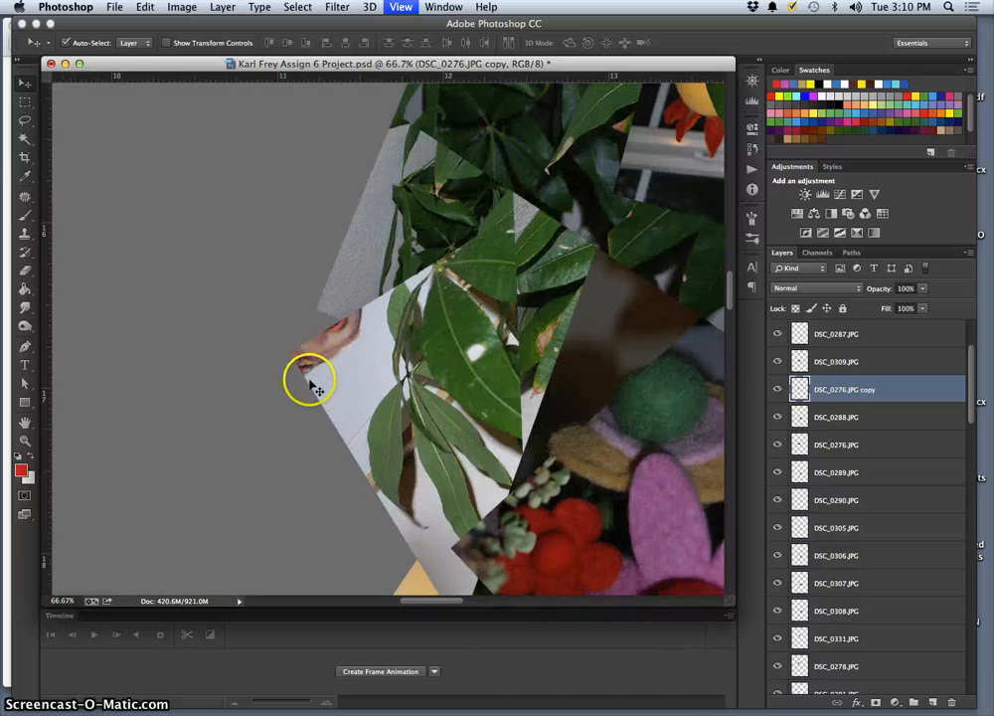
Inspect the collage's lower and right edges, including the felt flower area, and review the overall composition
scroll(502, 459, right, 4)
scroll(509, 462, down, 10)
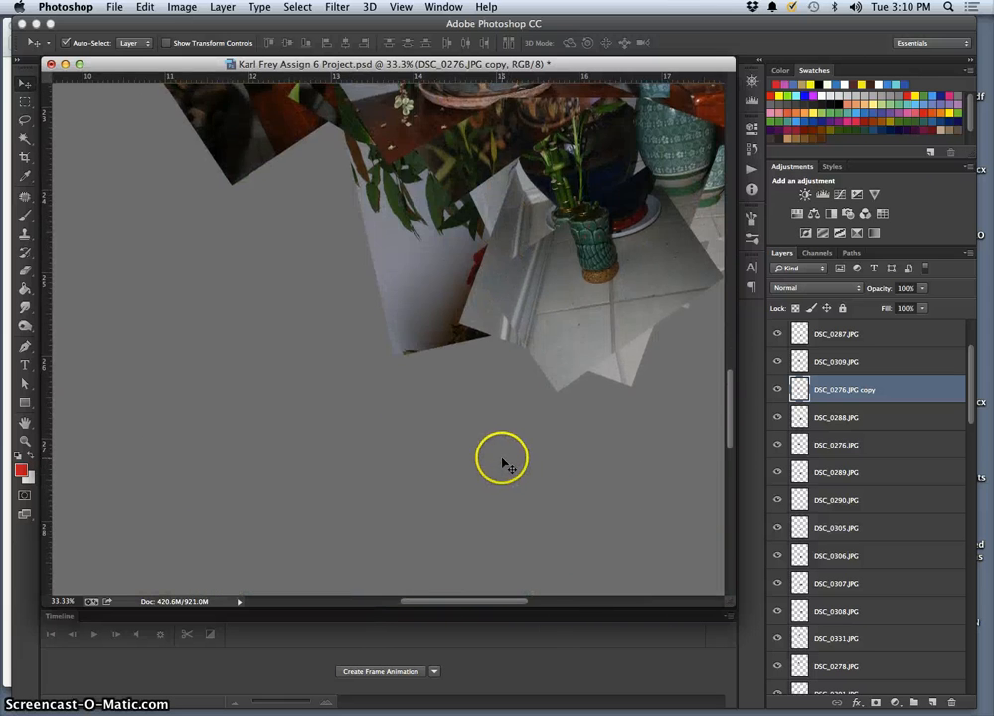
scroll(502, 462, right, 10)
scroll(501, 462, up, 5)
scroll(499, 460, up, 1)
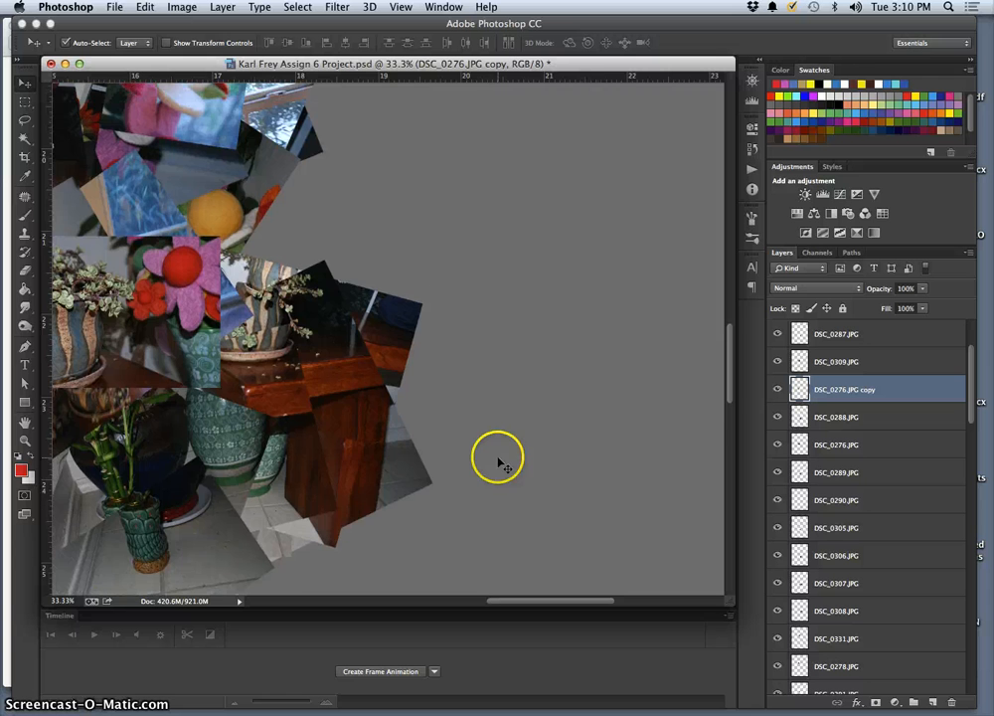
scroll(472, 457, left, 5)
scroll(475, 458, up, 6)
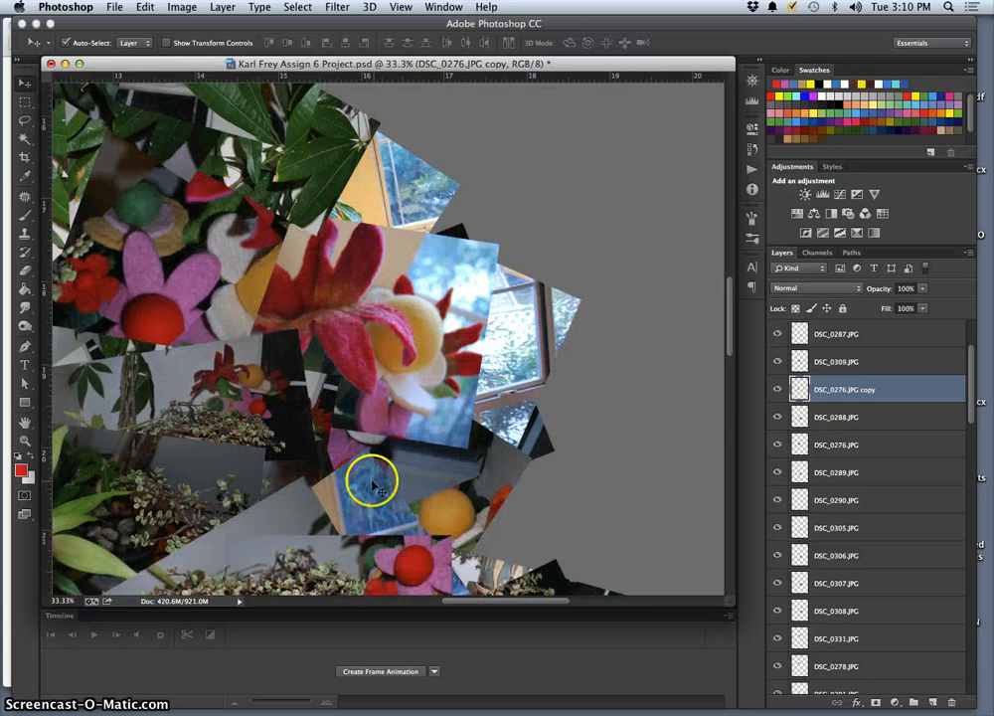
key(super+minus)
key(super+minus)
key(super+minus)
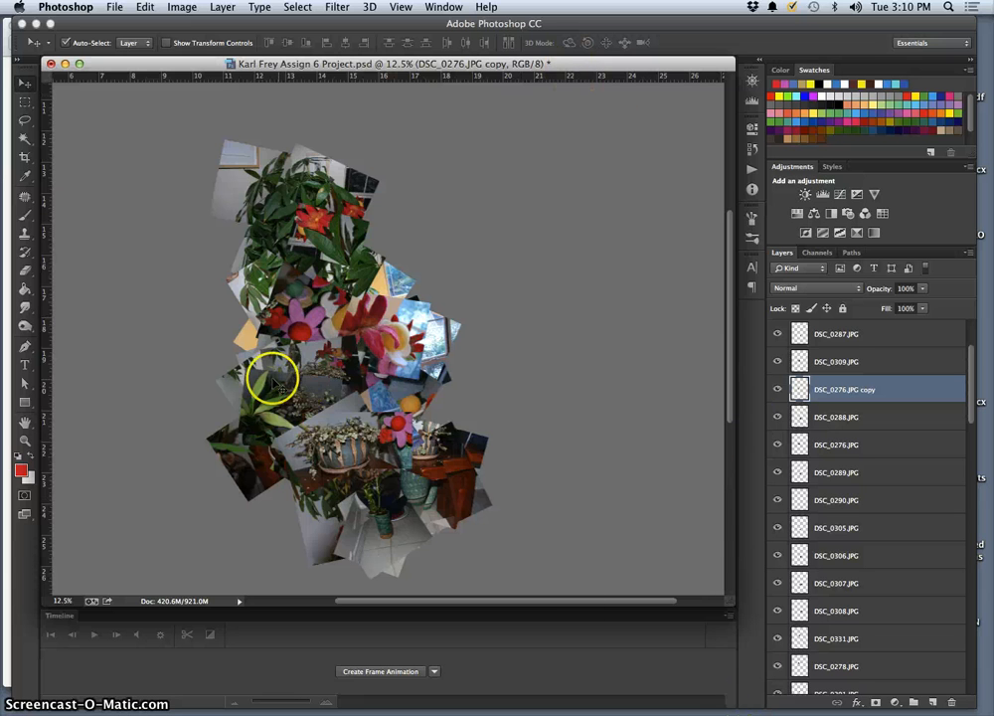
Move the project window down out of the way and bring up the recently used Assignment 6 assets TIFF beside it
mouse_move(754, 713)
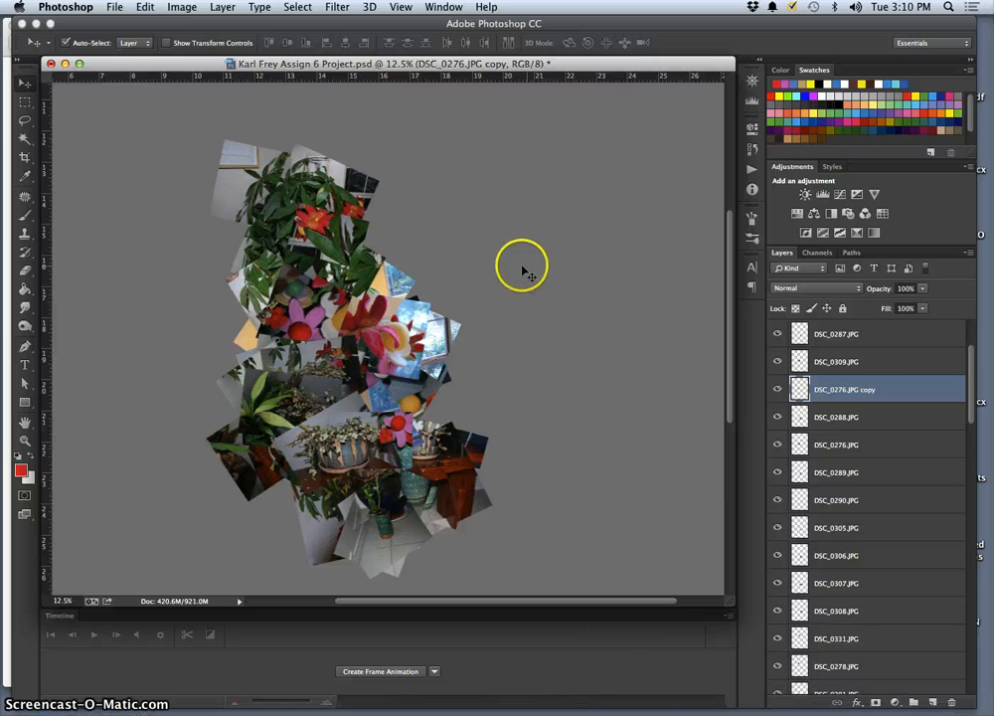
drag(452, 73, 575, 159)
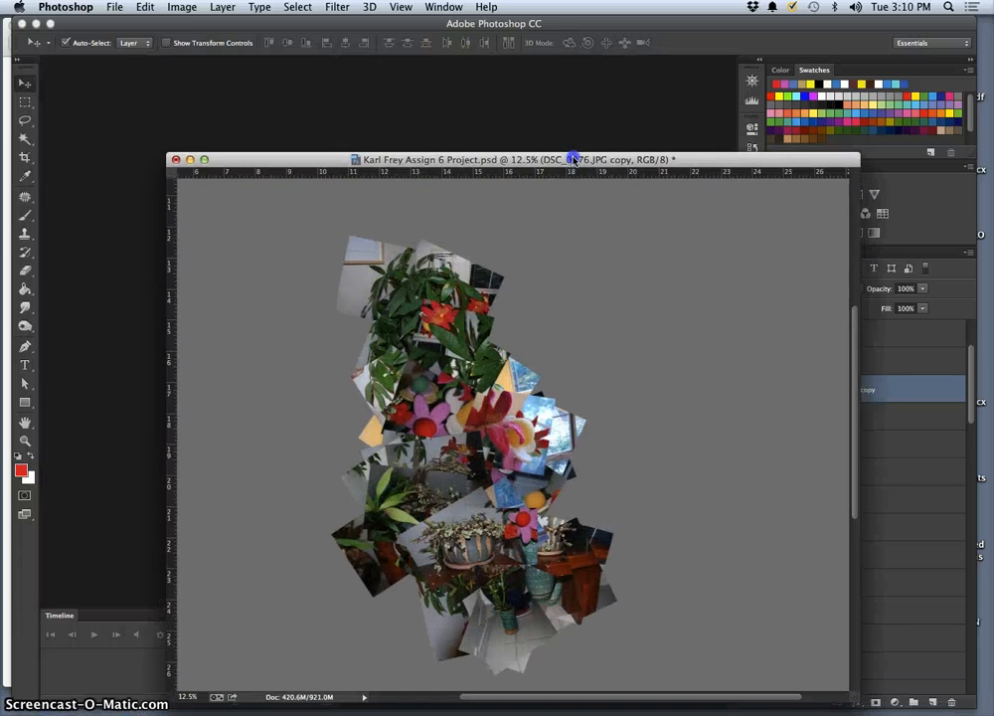
key(F11)
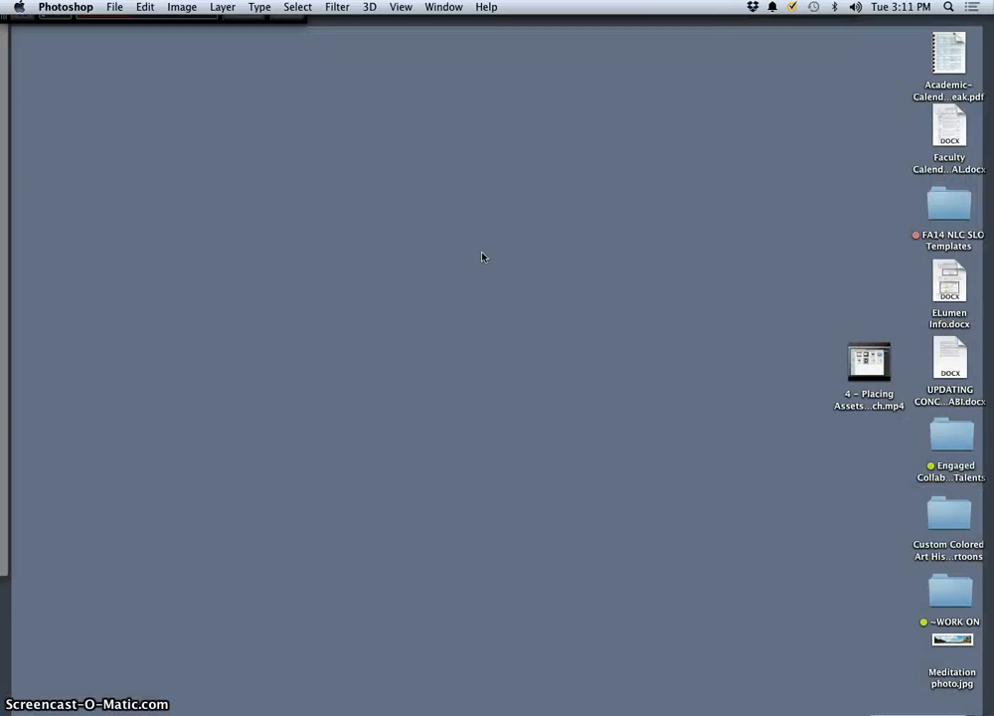
key(F11)
key(F11)
key(F11)
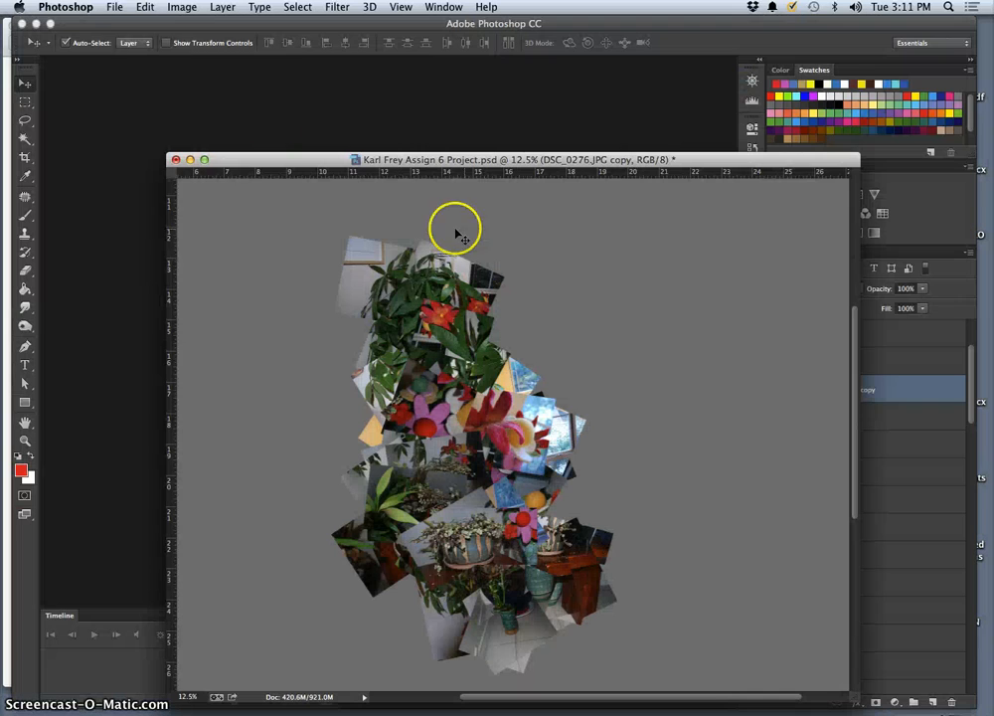
click(114, 8)
mouse_move(250, 96)
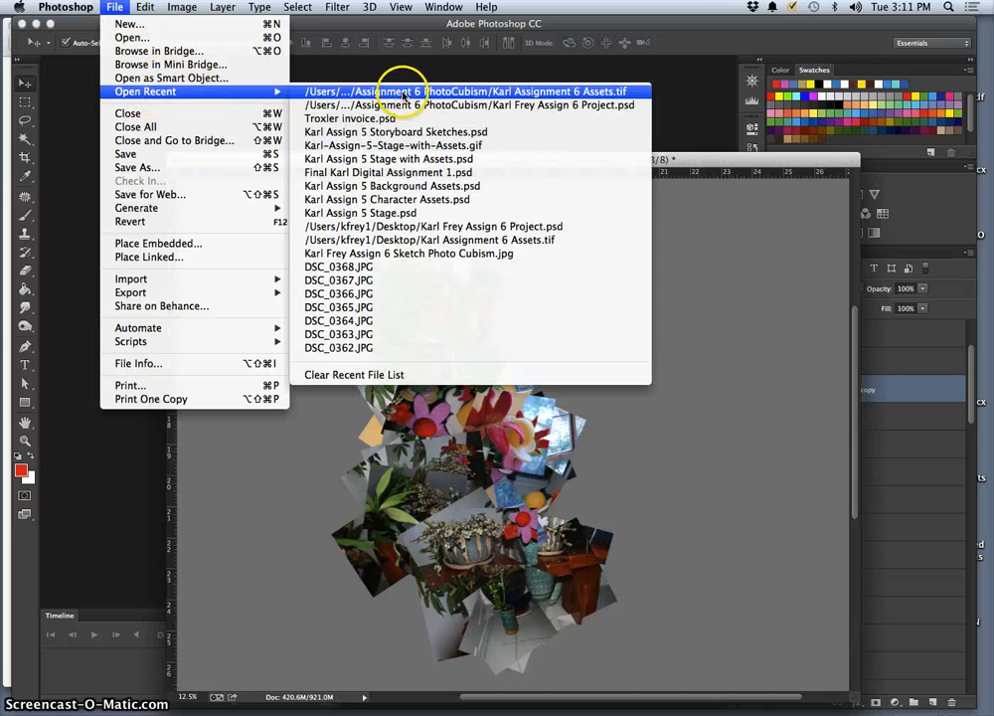
click(391, 91)
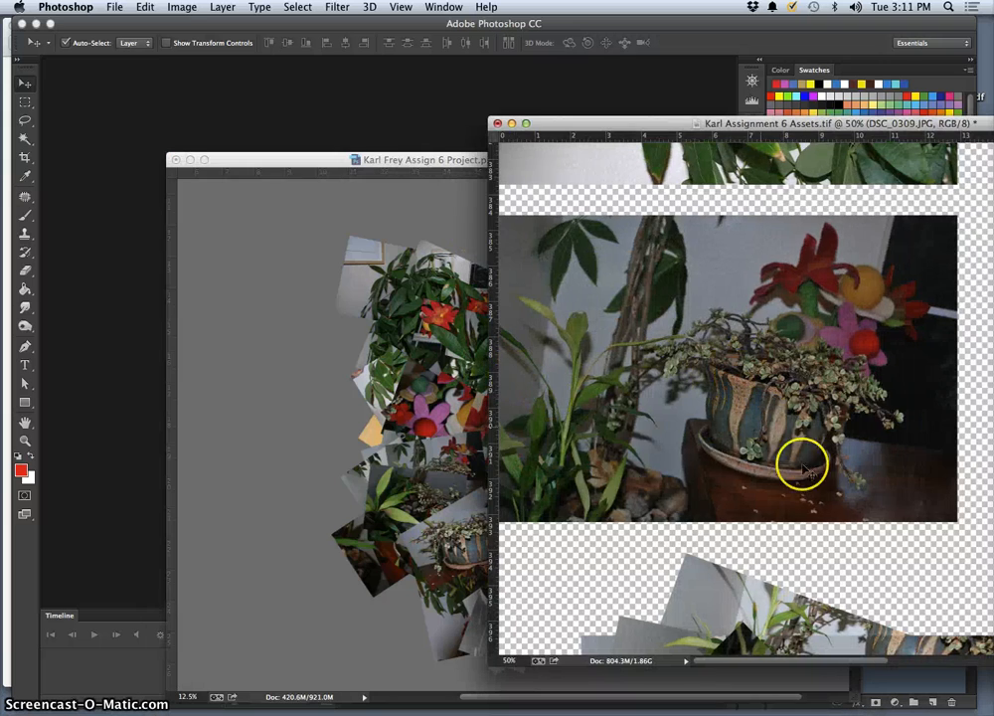
Find the close-up succulent photo DSC_0294.JPG in the assets file and copy it into the collage project
scroll(752, 439, down, 20)
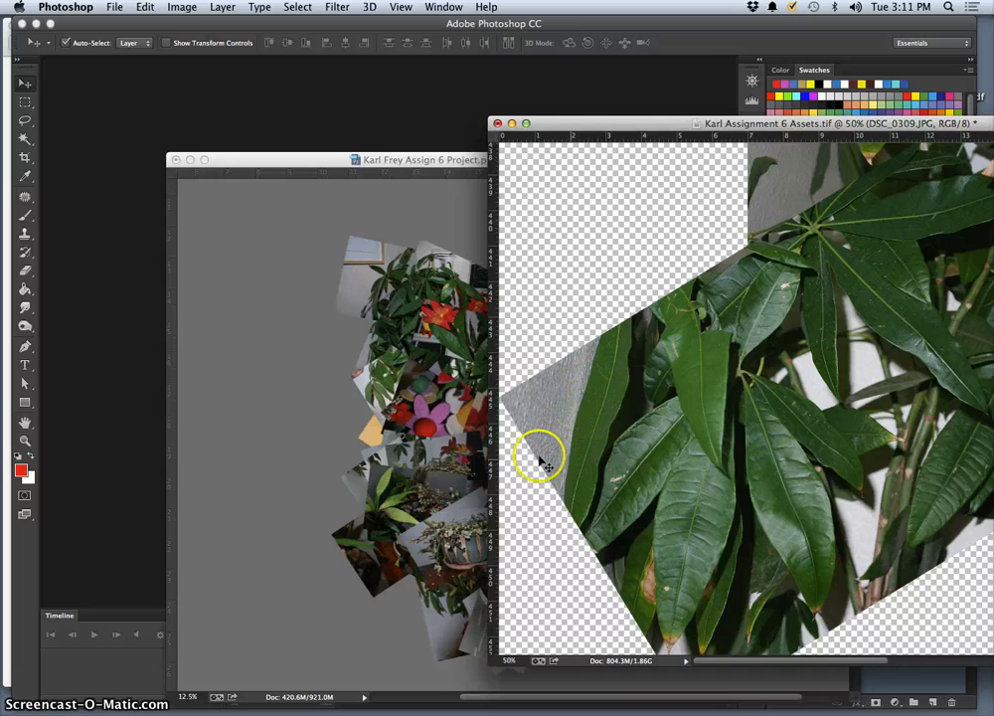
scroll(632, 470, down, 15)
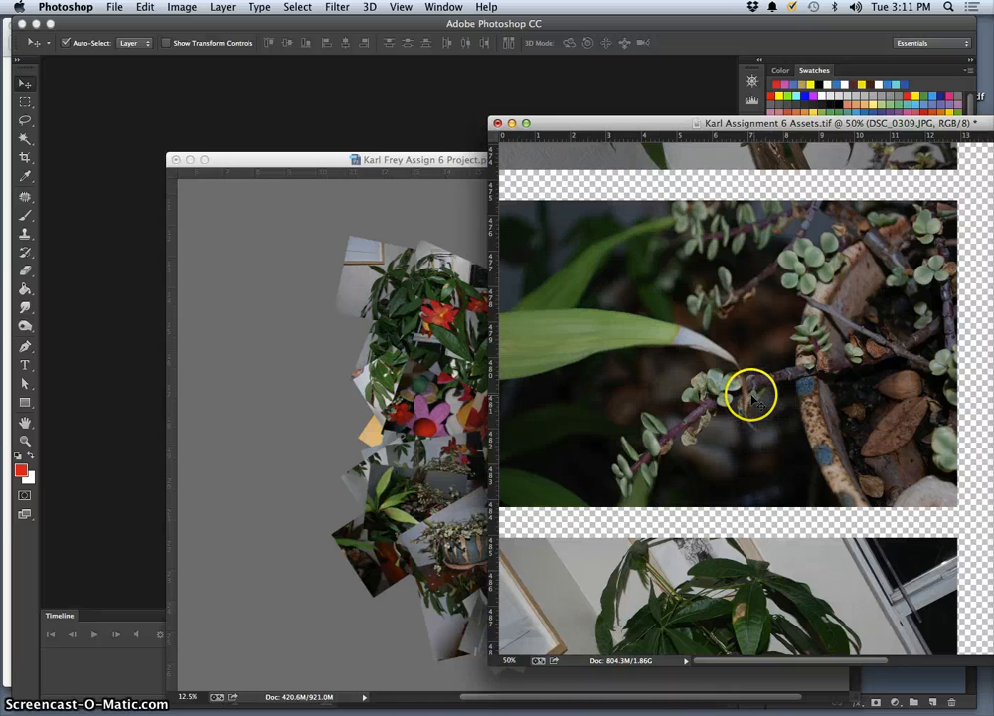
click(755, 388)
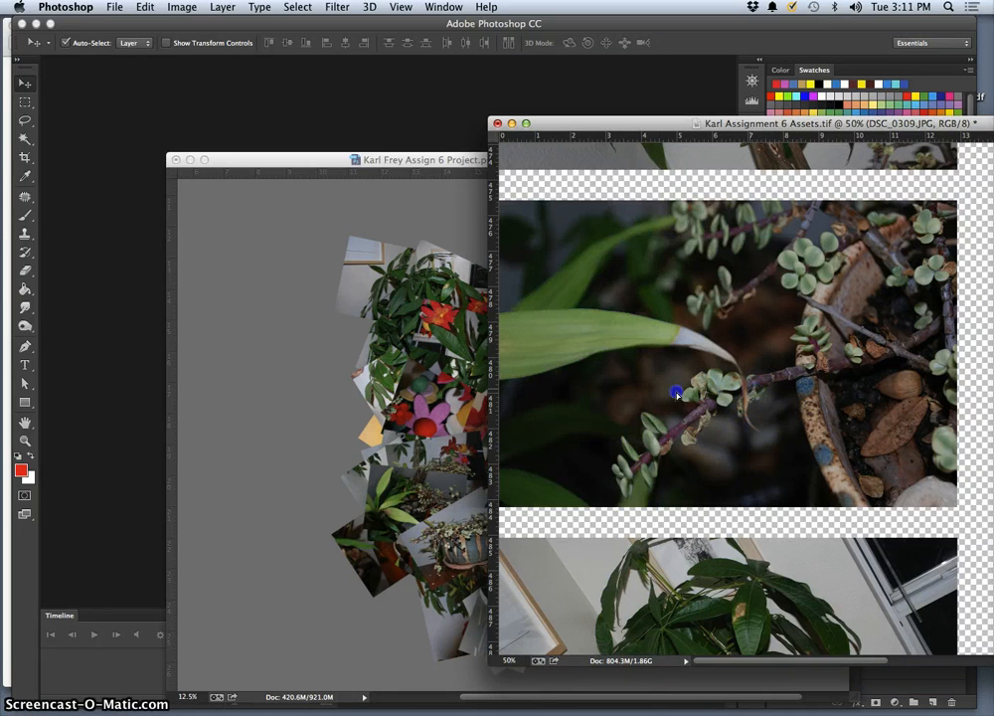
drag(676, 393, 447, 487)
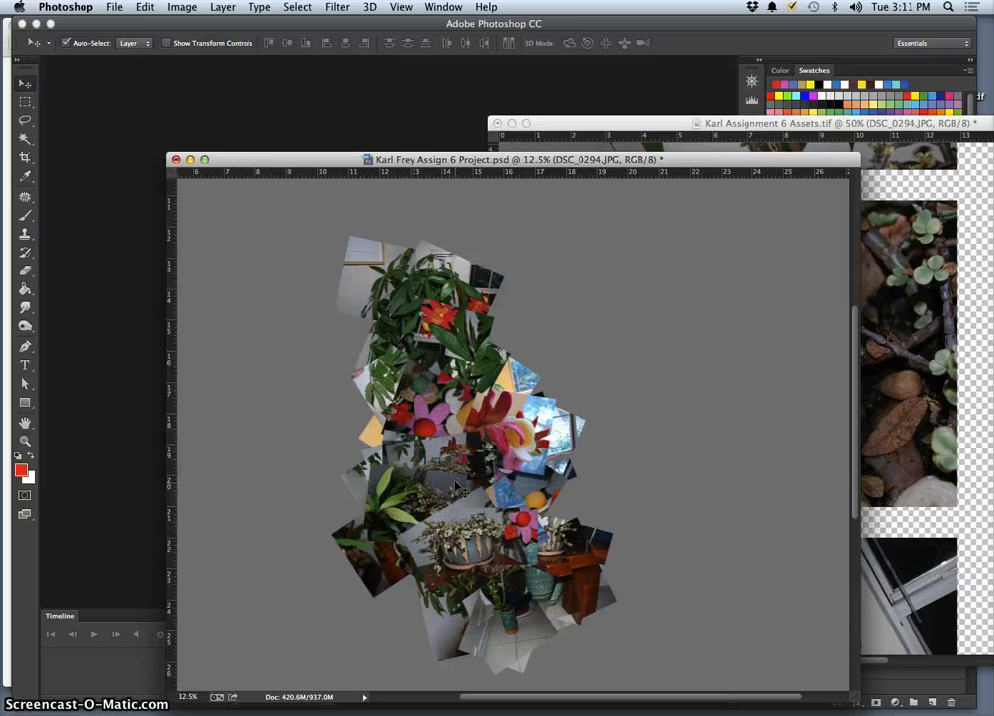
Raise DSC_0294.JPG in the stack and transform it to about 73% scale and 19° rotation above the striped pot
key(super+])
key(super+])
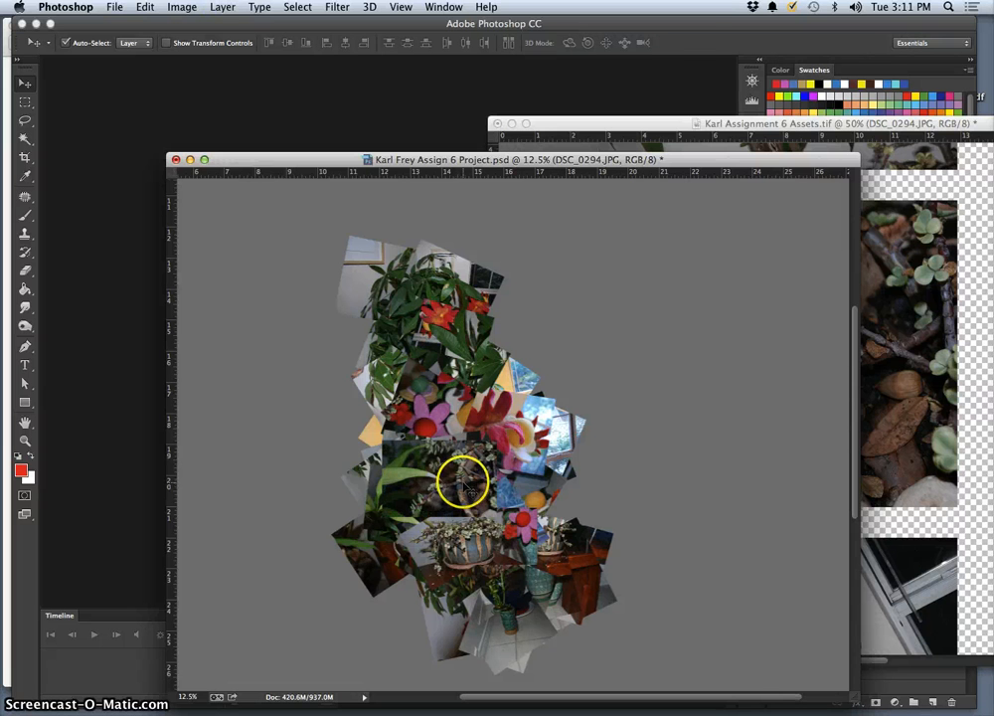
key(super+t)
drag(505, 434, 514, 470)
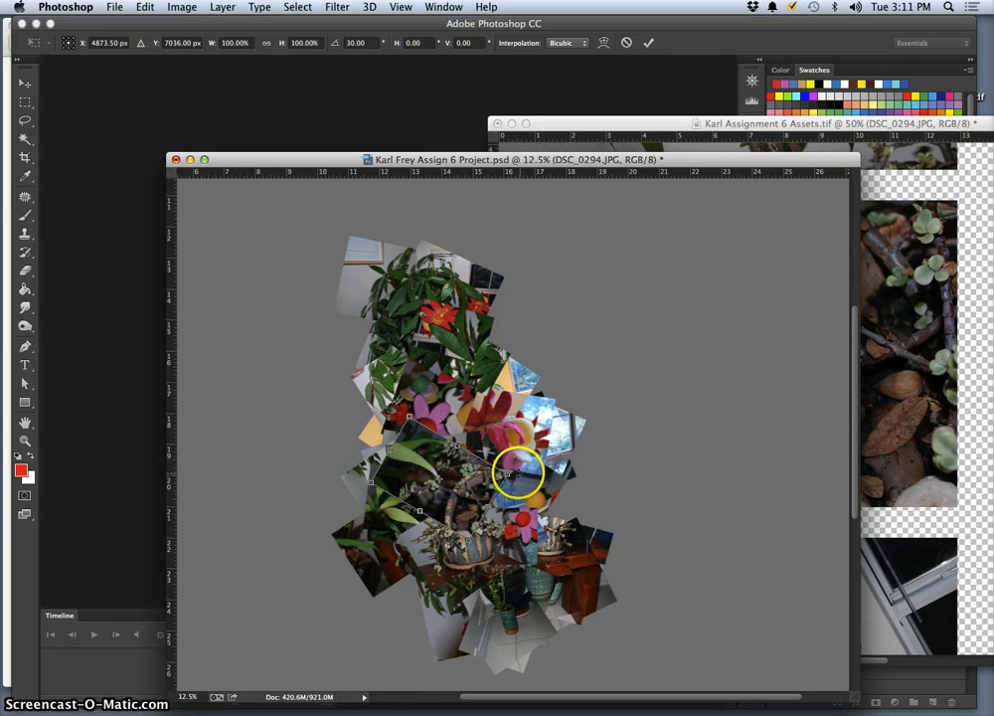
drag(509, 472, 452, 487)
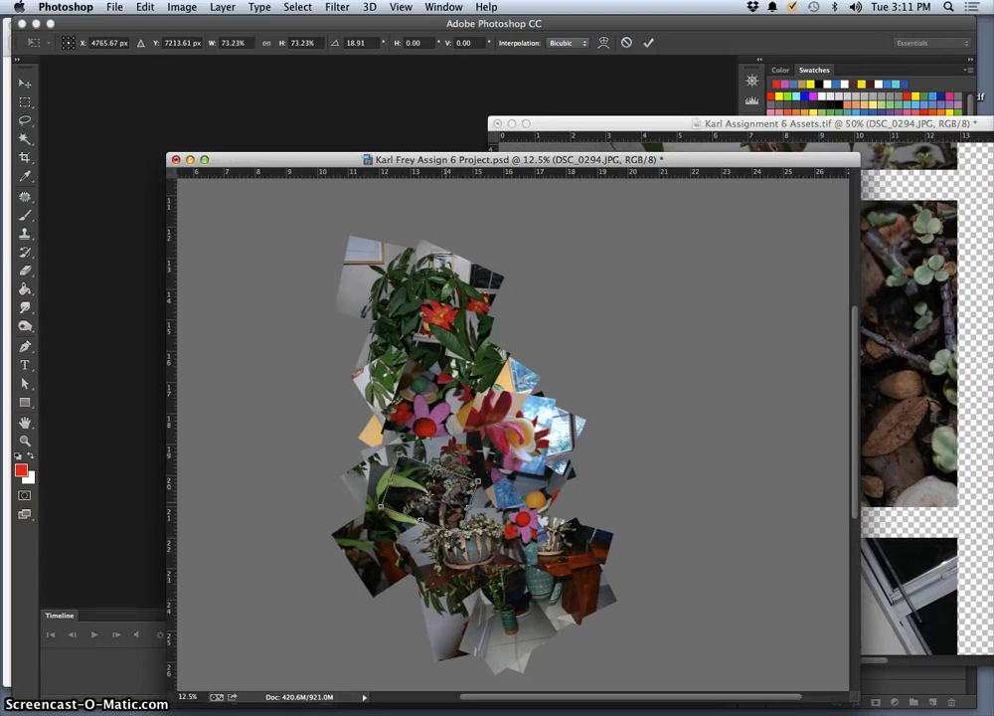
double_click(507, 502)
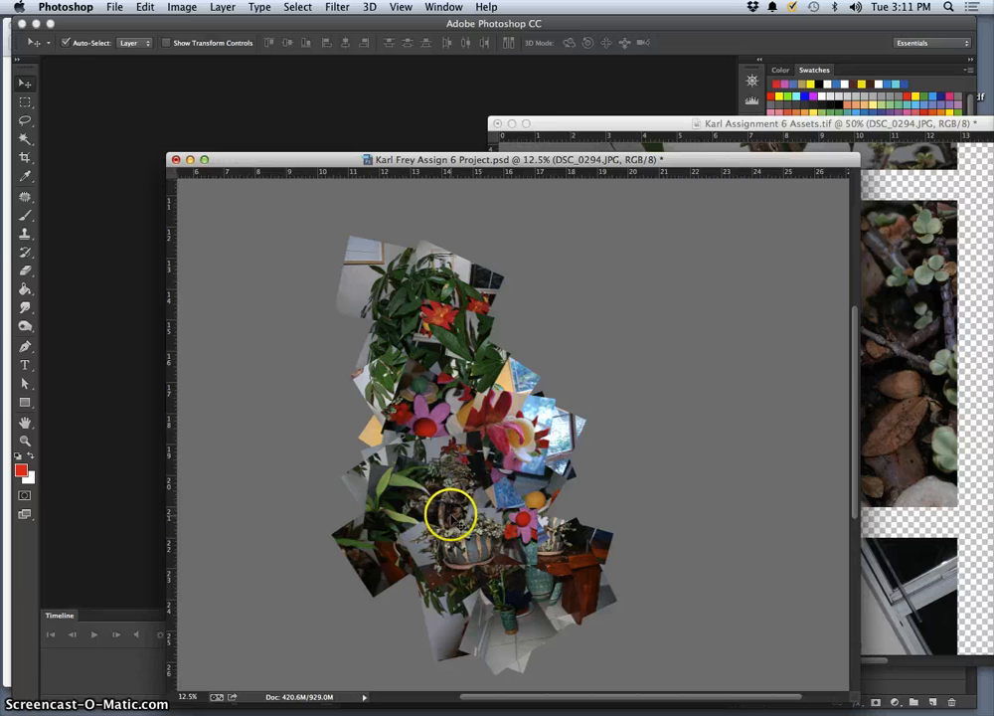
Adjust the stacking order and position of DSC_0294.JPG so it sits behind the front striped pot photo
mouse_move(452, 512)
mouse_down()
mouse_move(493, 566)
mouse_move(564, 538)
mouse_move(488, 534)
mouse_move(459, 517)
mouse_up()
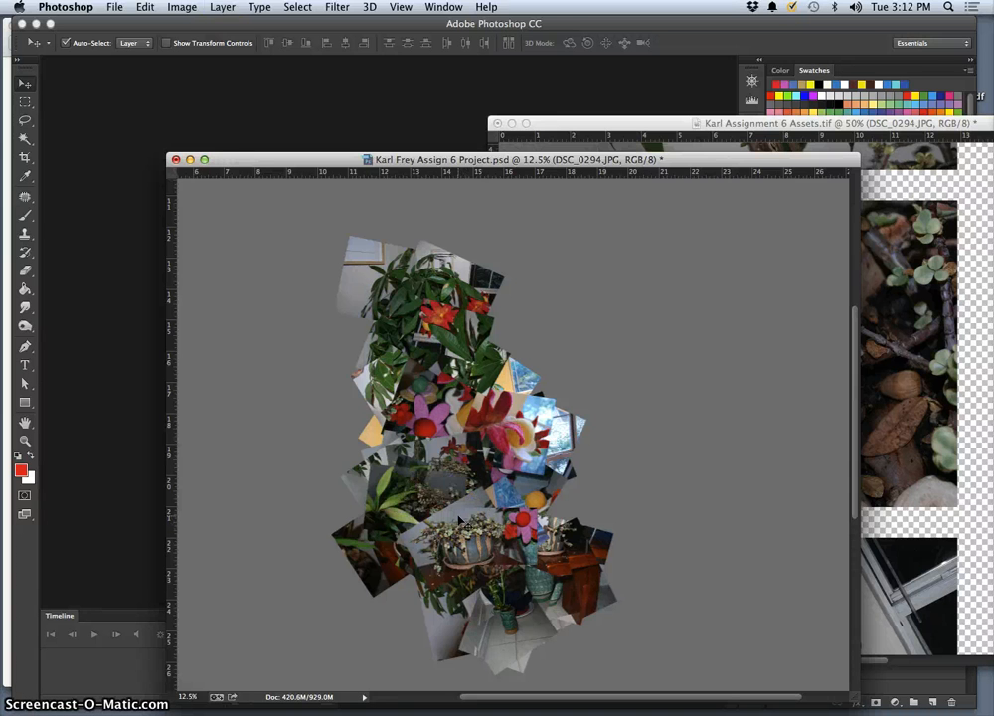
key(super+[)
key(super+bracketright)
key(super+bracketleft)
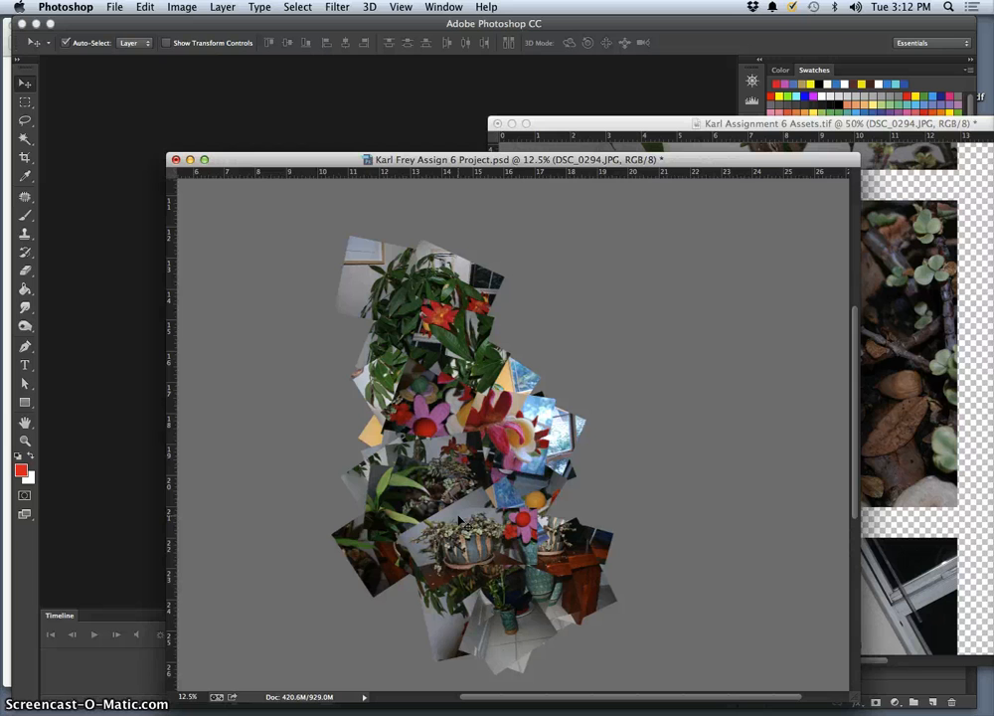
key(super+bracketright)
key(super+bracketleft)
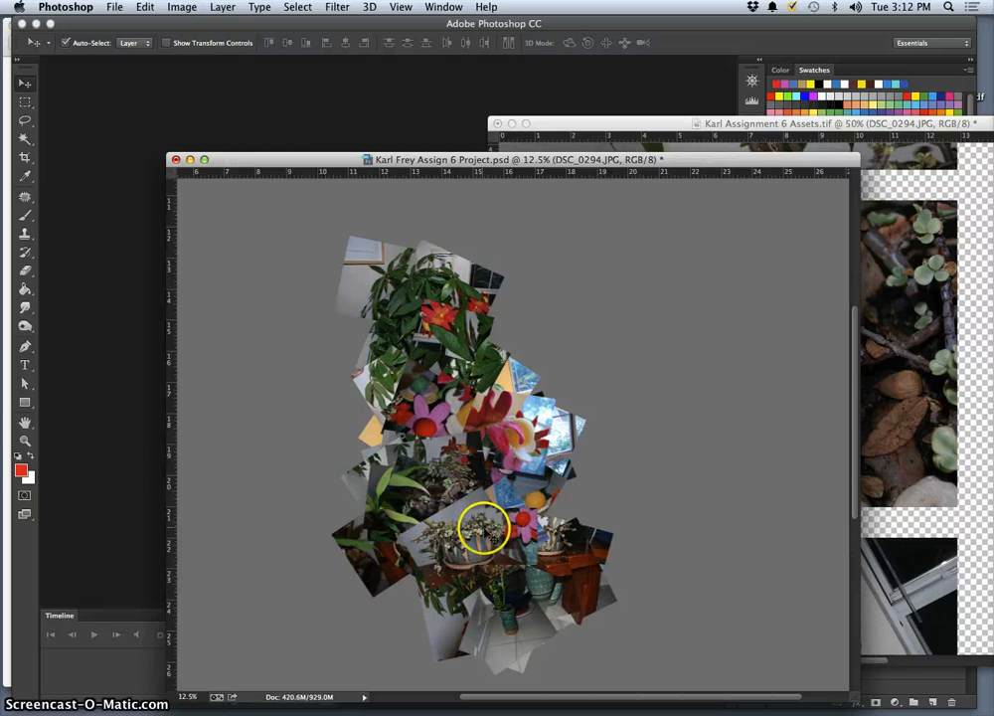
mouse_move(425, 478)
mouse_down()
mouse_move(435, 485)
mouse_move(426, 489)
mouse_up()
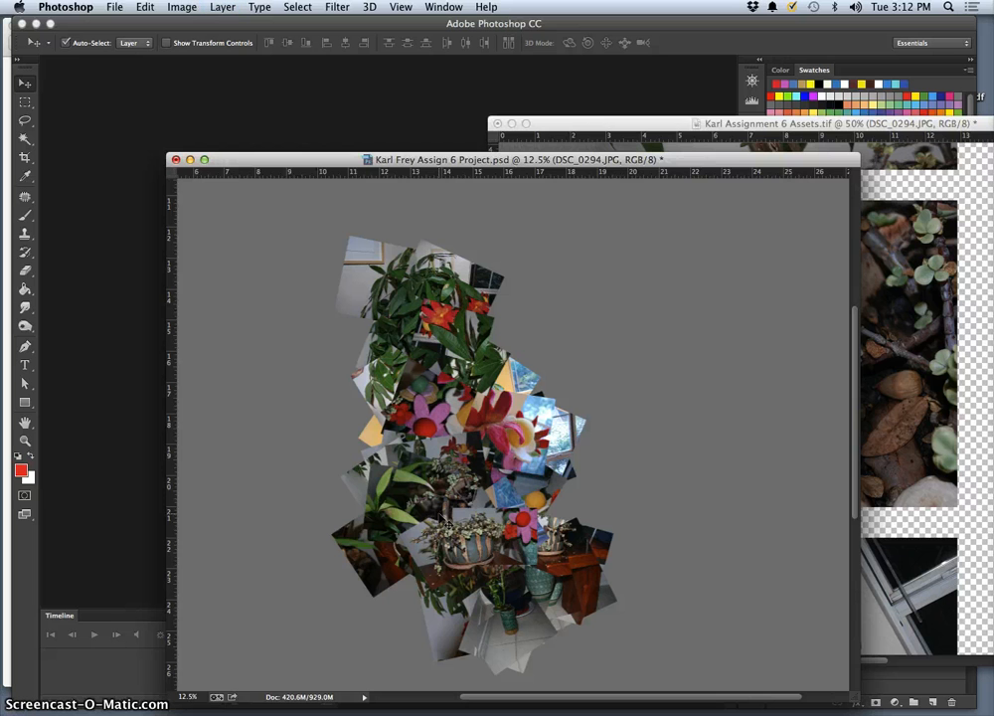
click(487, 518)
key(super+plus)
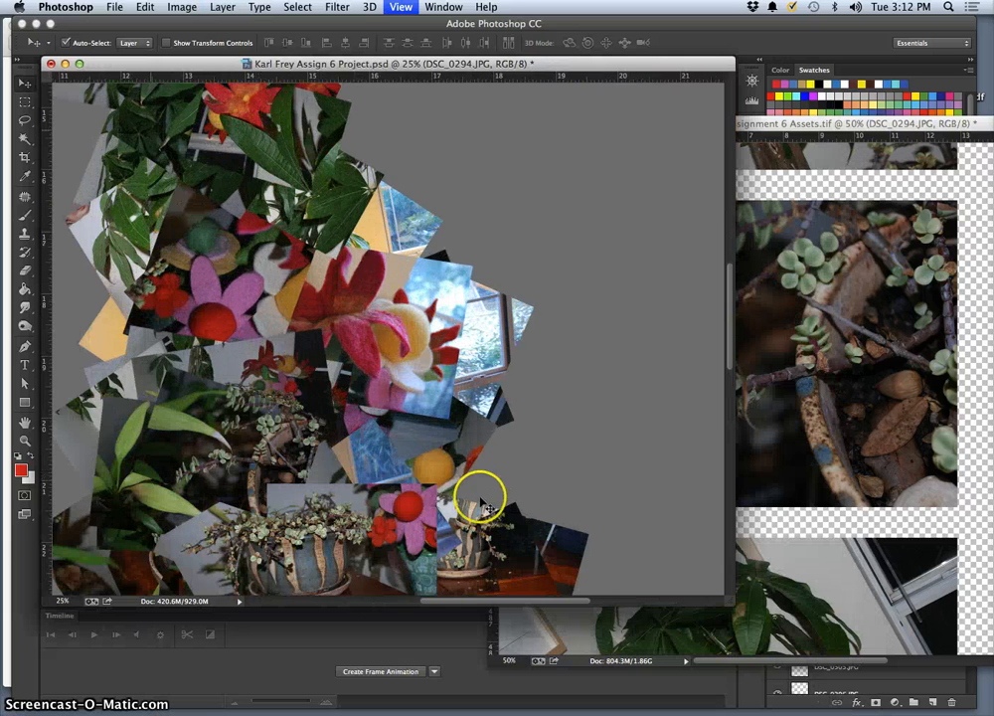
Close the Assignment 6 assets TIFF with its changes saved and return to the collage project
key(super+minus)
key(super+minus)
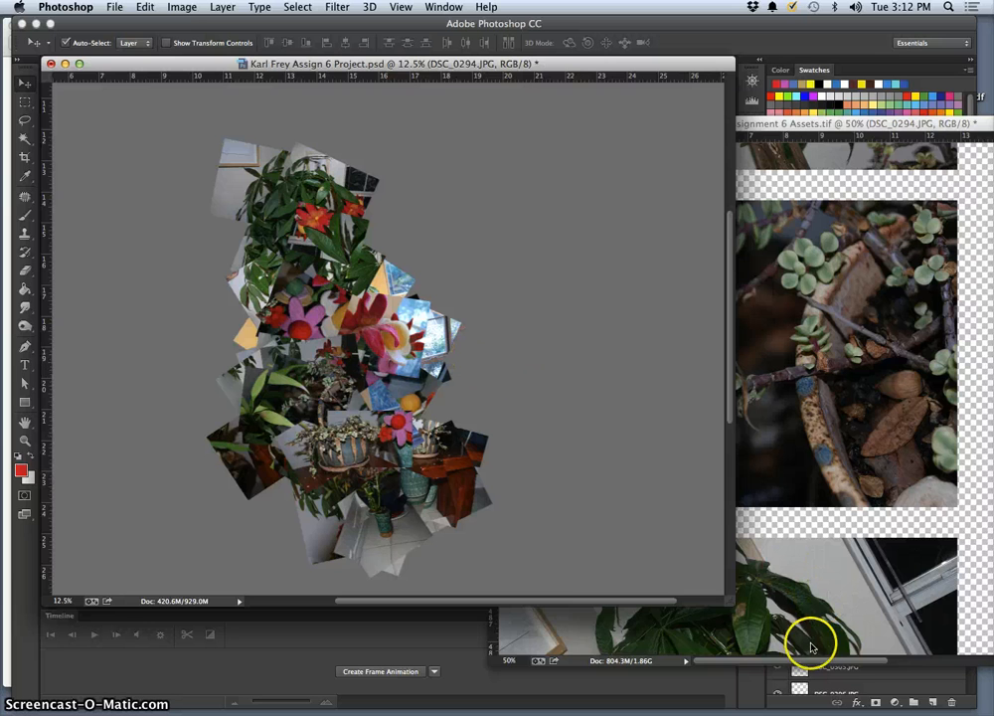
scroll(840, 656, down, 5)
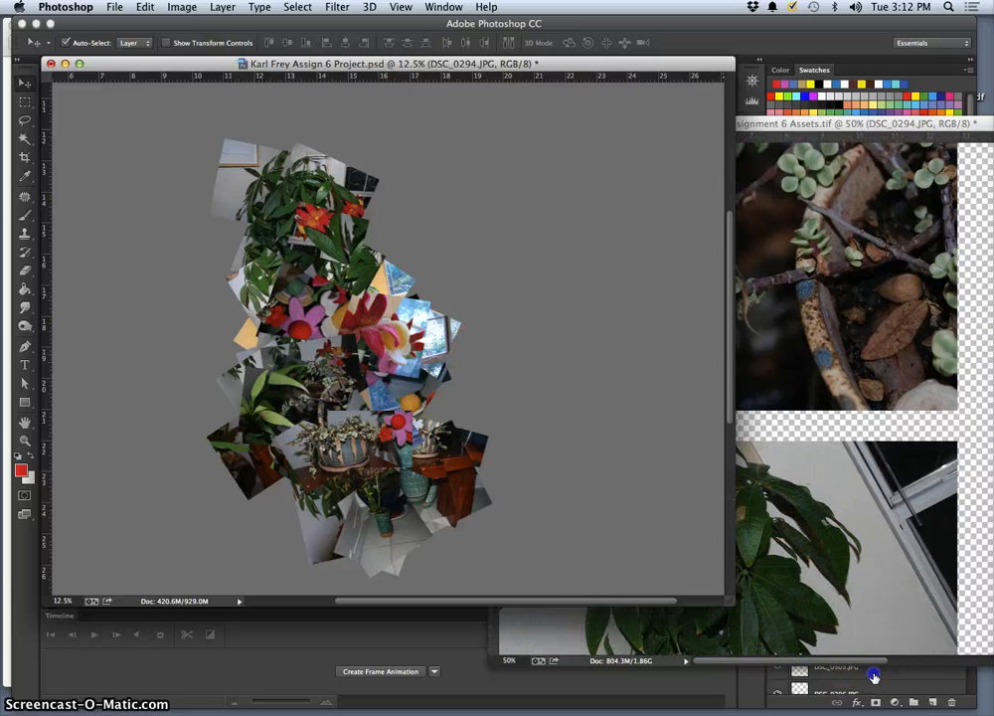
click(874, 675)
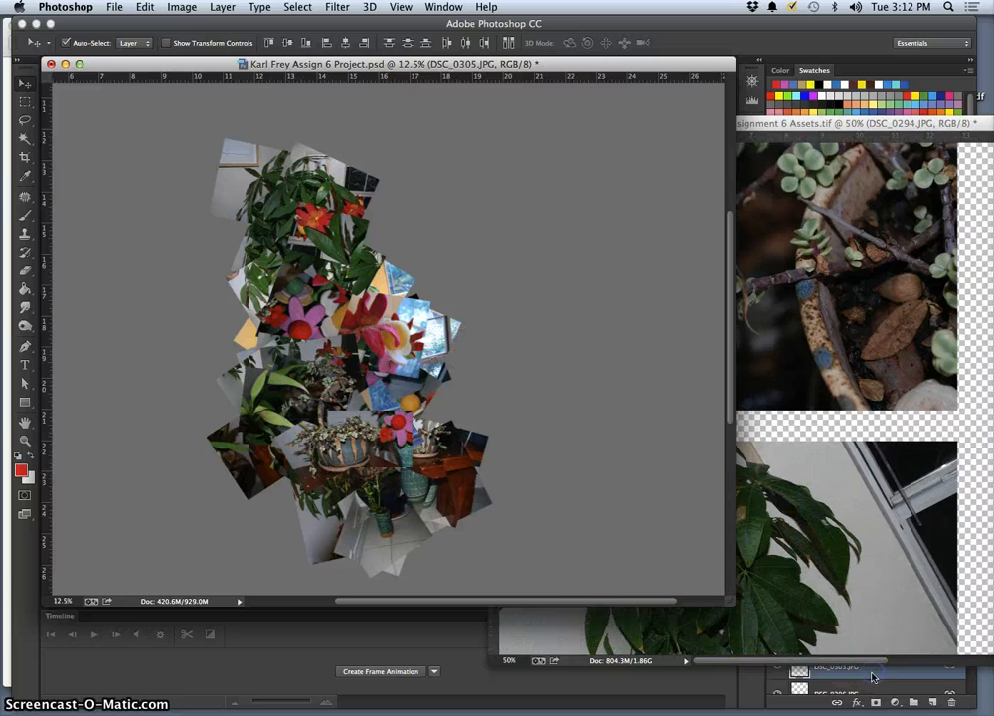
click(754, 125)
click(494, 124)
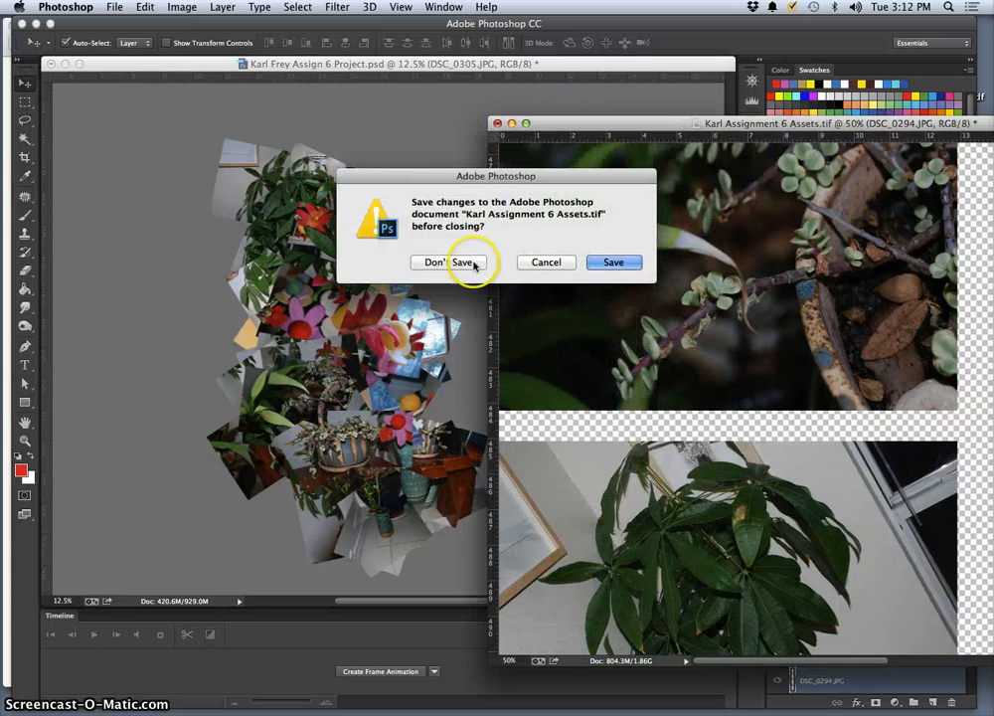
click(609, 262)
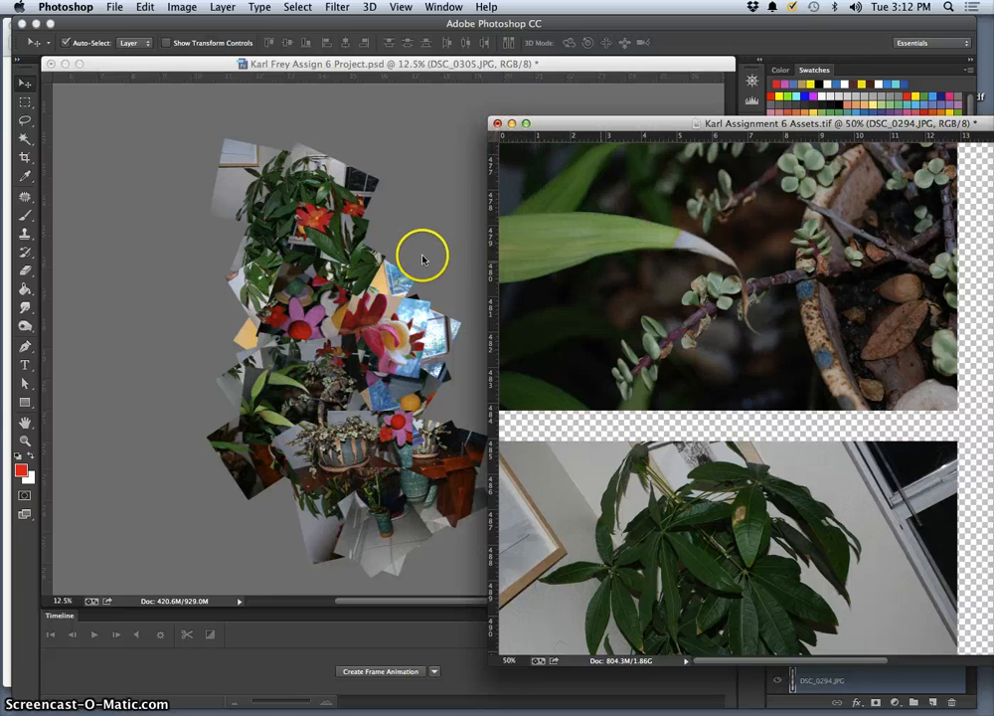
click(408, 68)
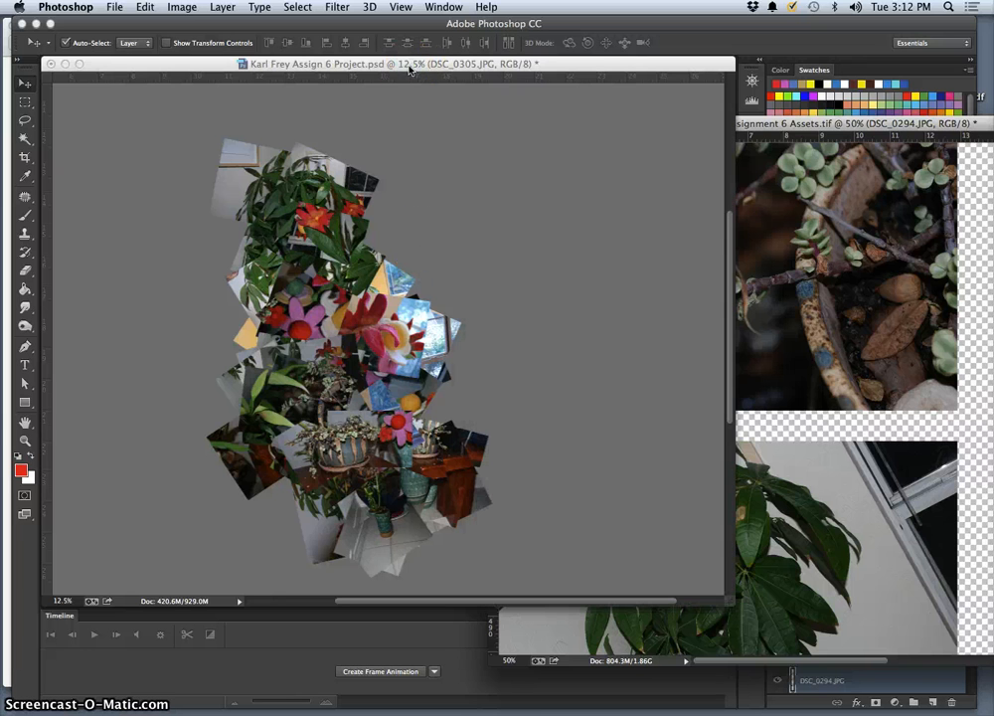
click(533, 216)
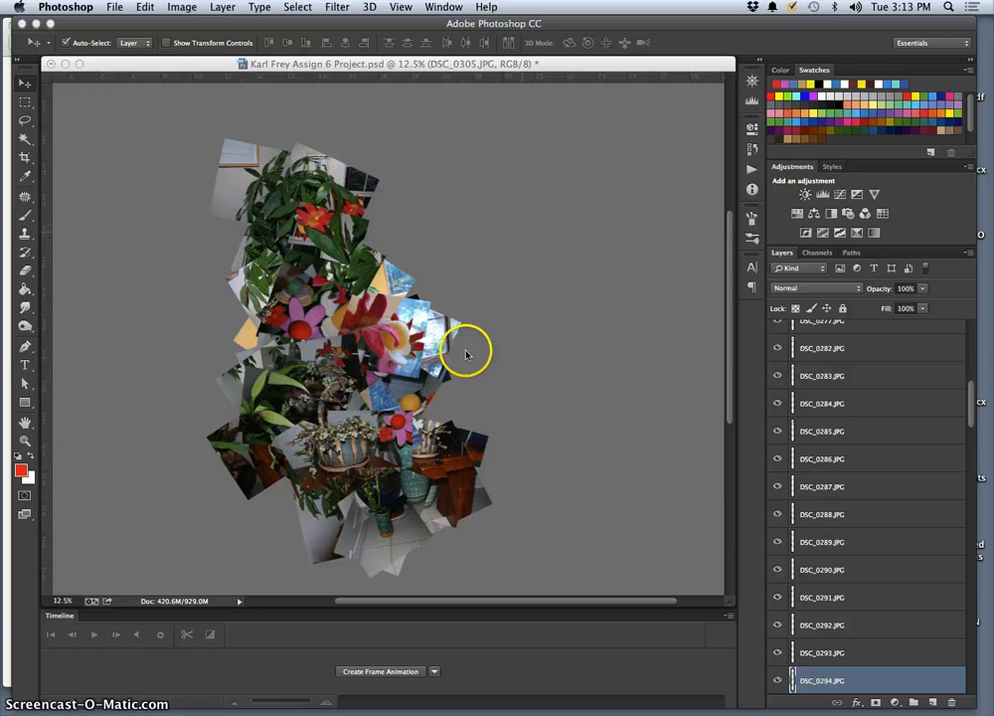
Show the Layer 1 sketch behind the photos and shift it slightly upward to frame the collage
key(super+0)
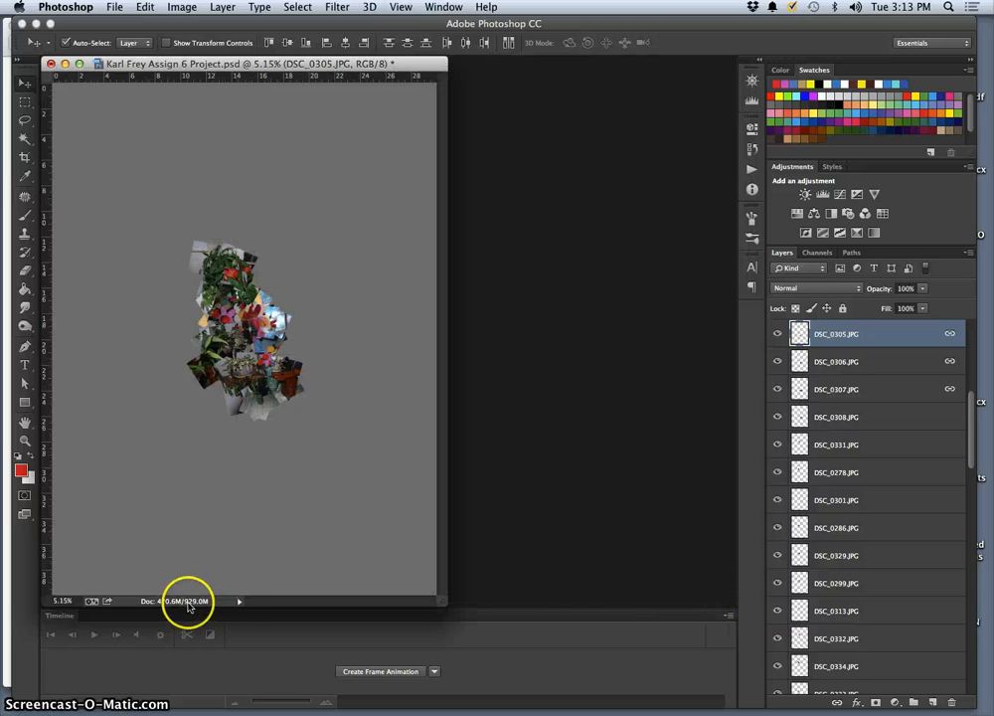
drag(451, 602, 451, 603)
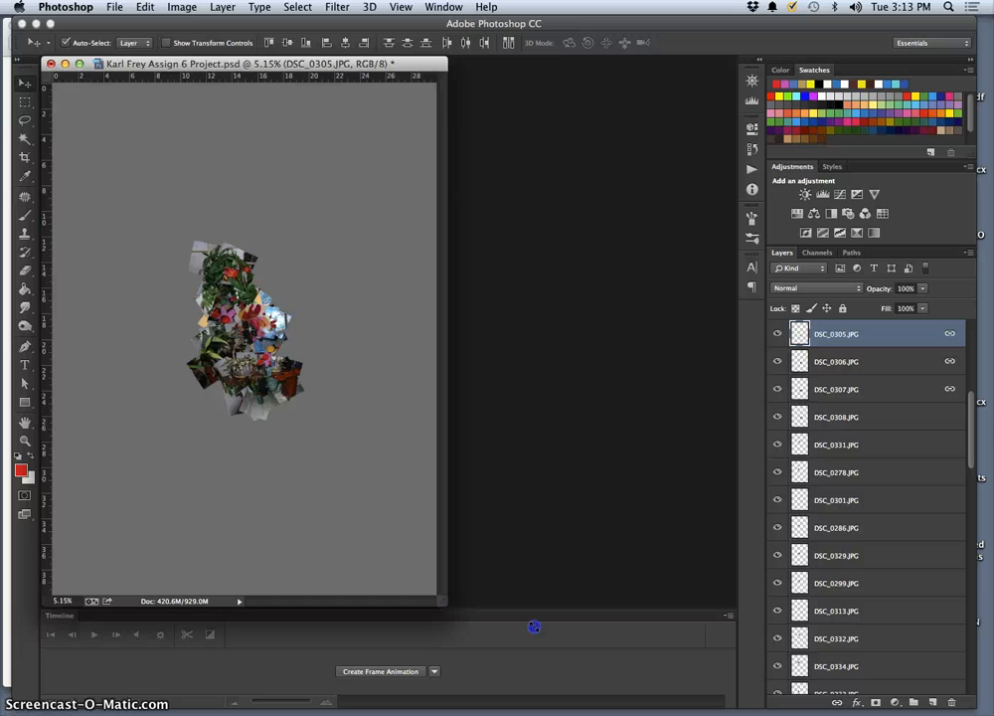
drag(534, 626, 600, 669)
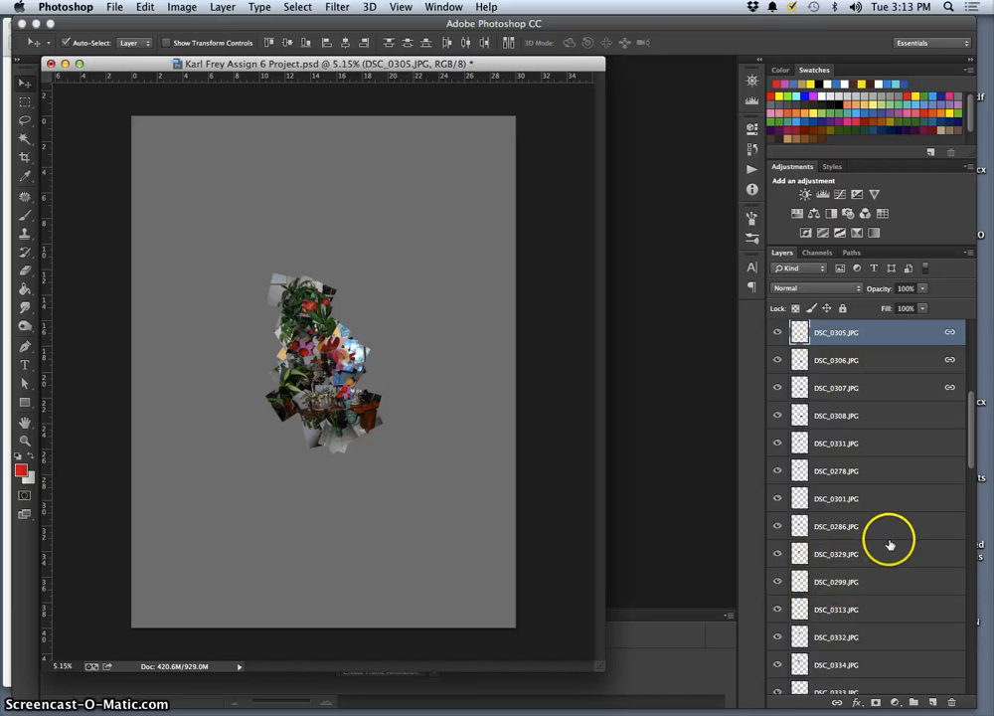
scroll(885, 541, down, 10)
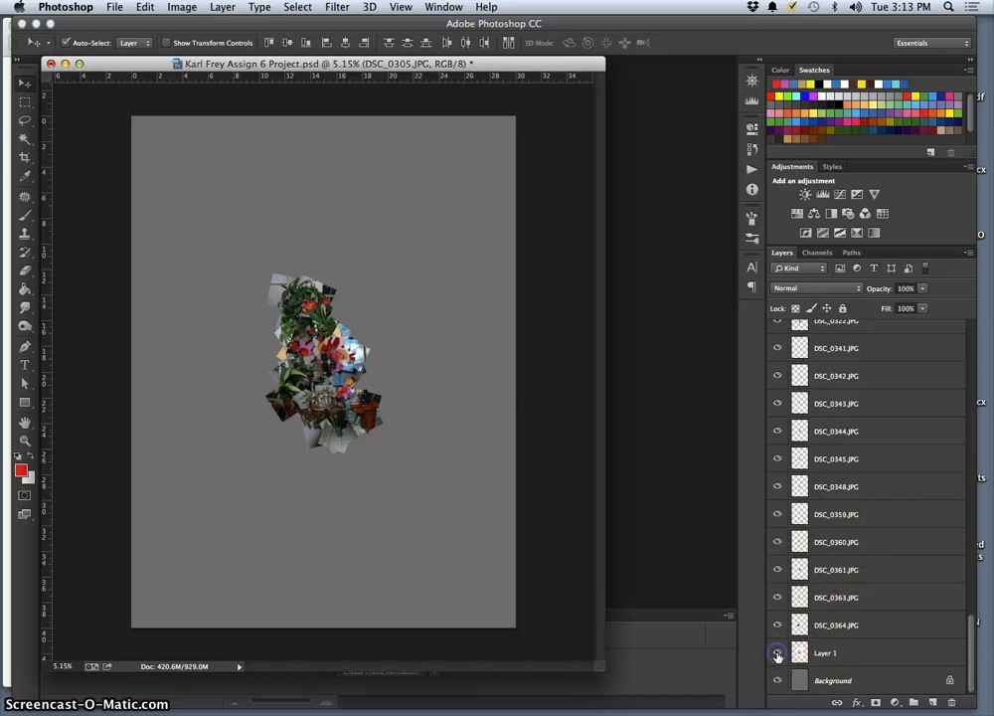
click(777, 654)
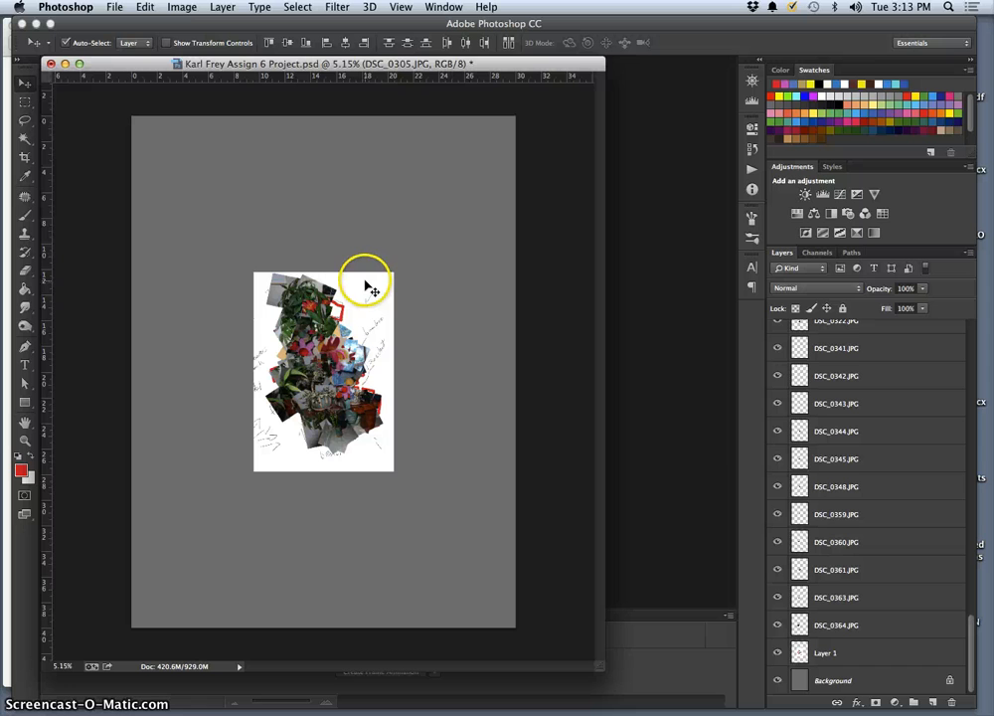
click(879, 653)
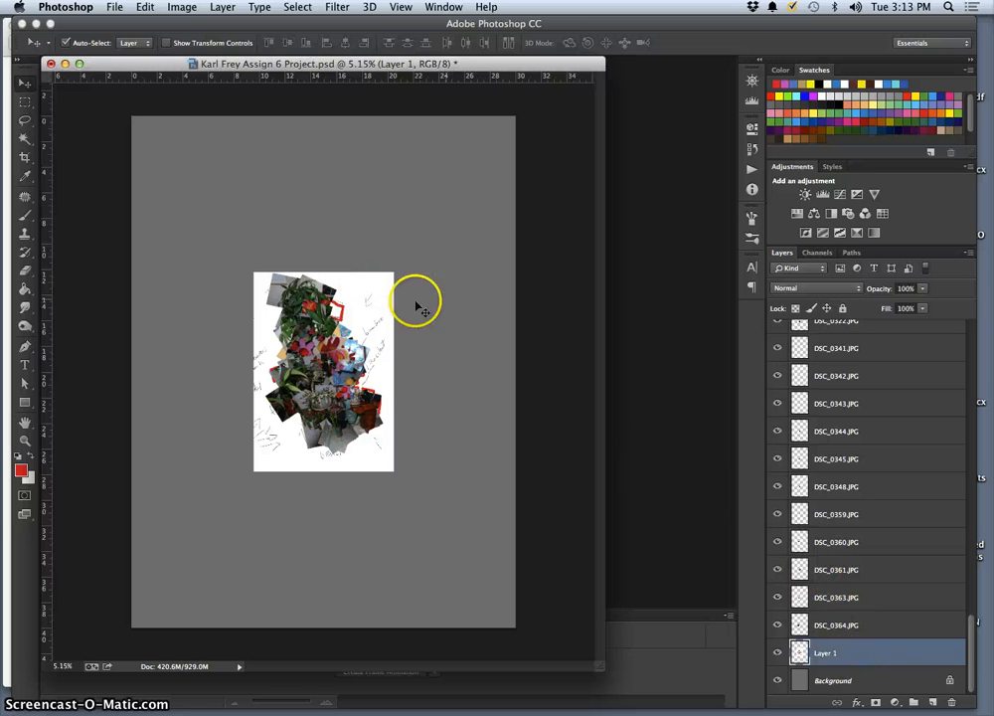
drag(365, 283, 364, 277)
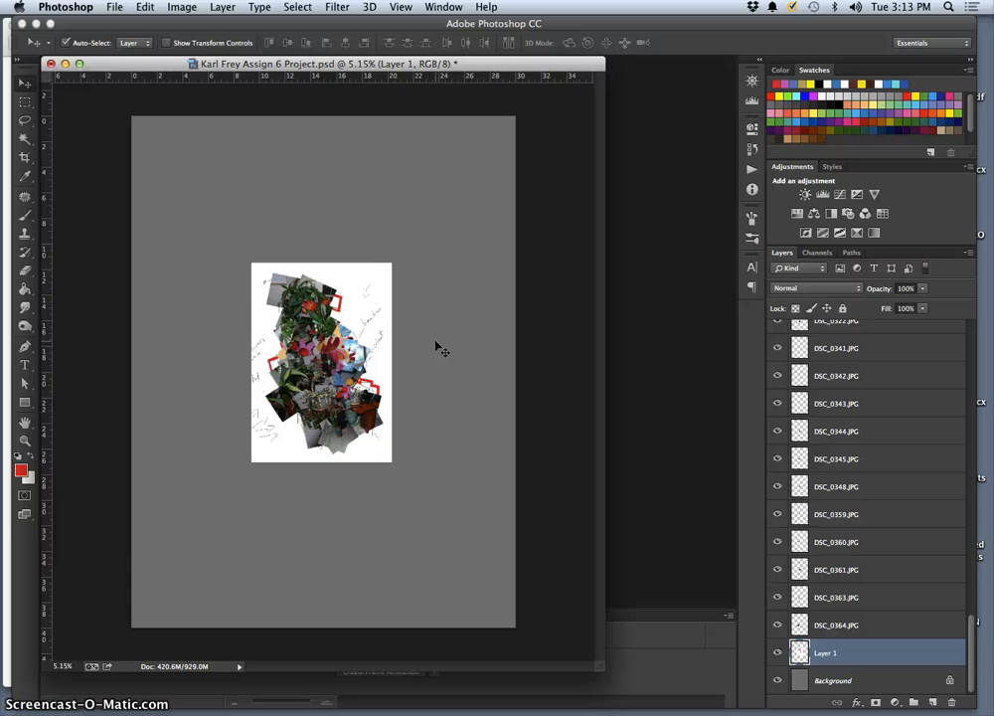
click(376, 355)
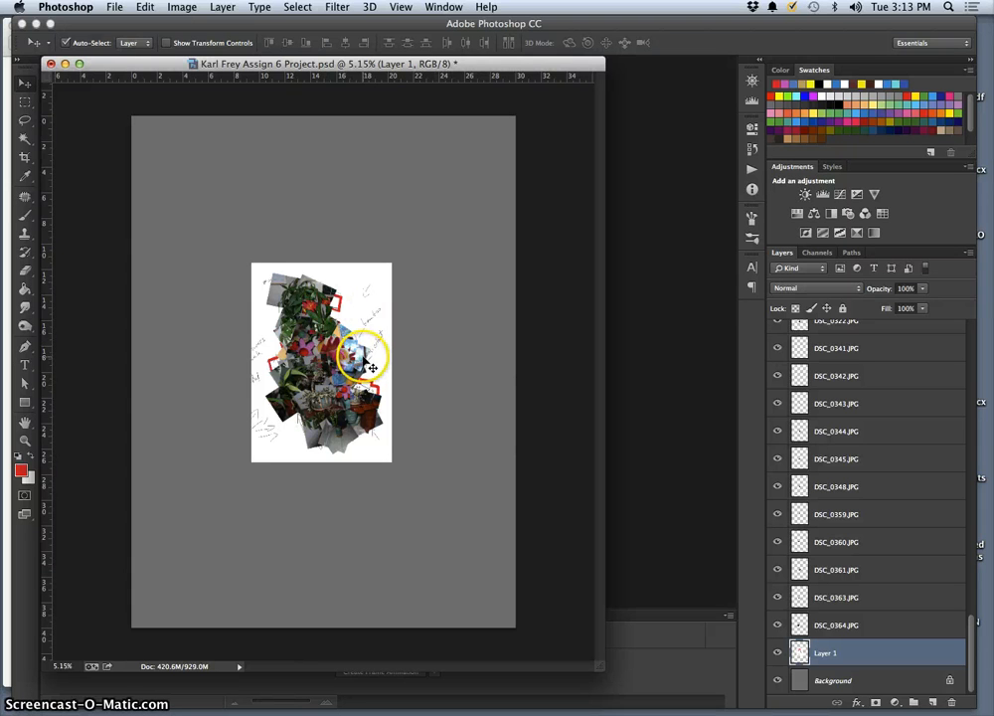
Scale the Layer 1 sketch proportionally to about 98% around the collage and check it by toggling its visibility
key(super+t)
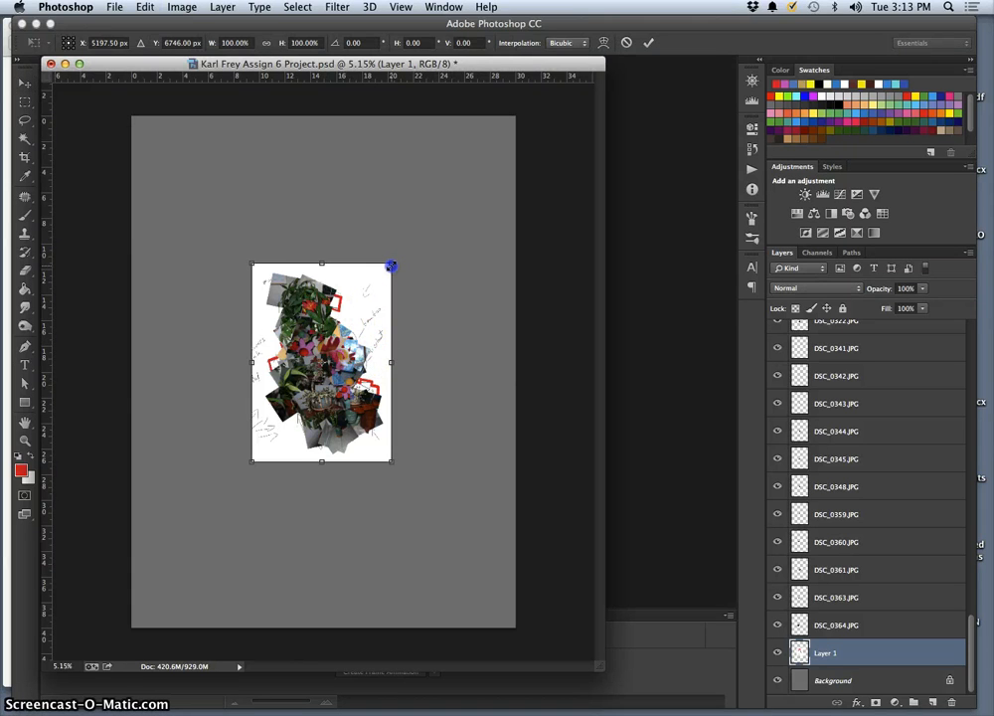
drag(393, 265, 427, 244)
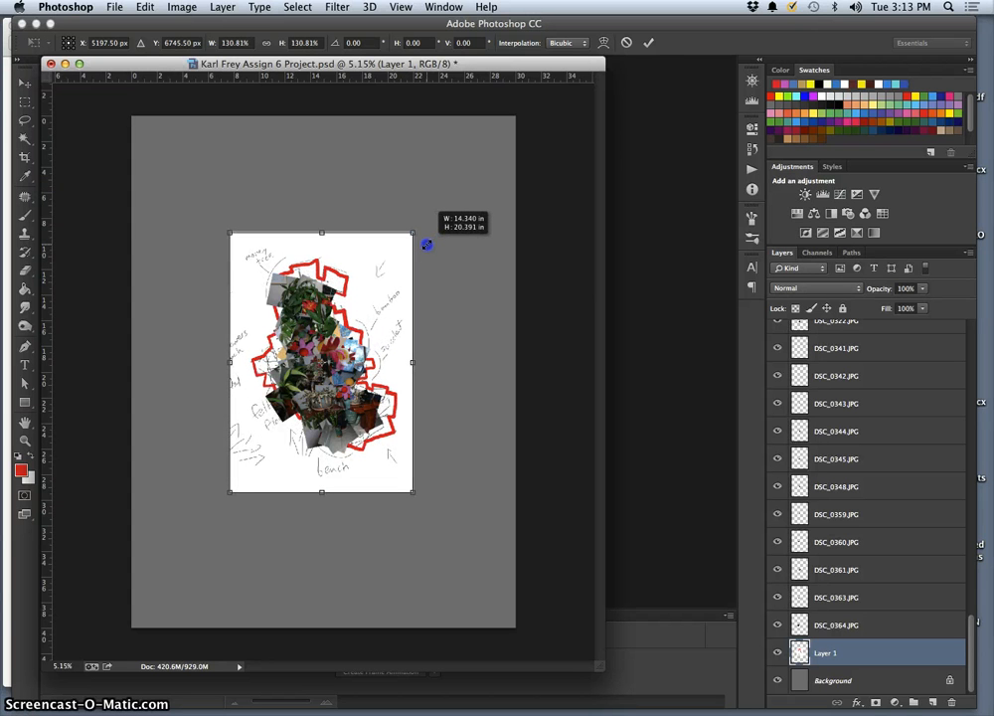
mouse_move(414, 249)
mouse_down()
mouse_move(381, 276)
mouse_move(388, 267)
mouse_up()
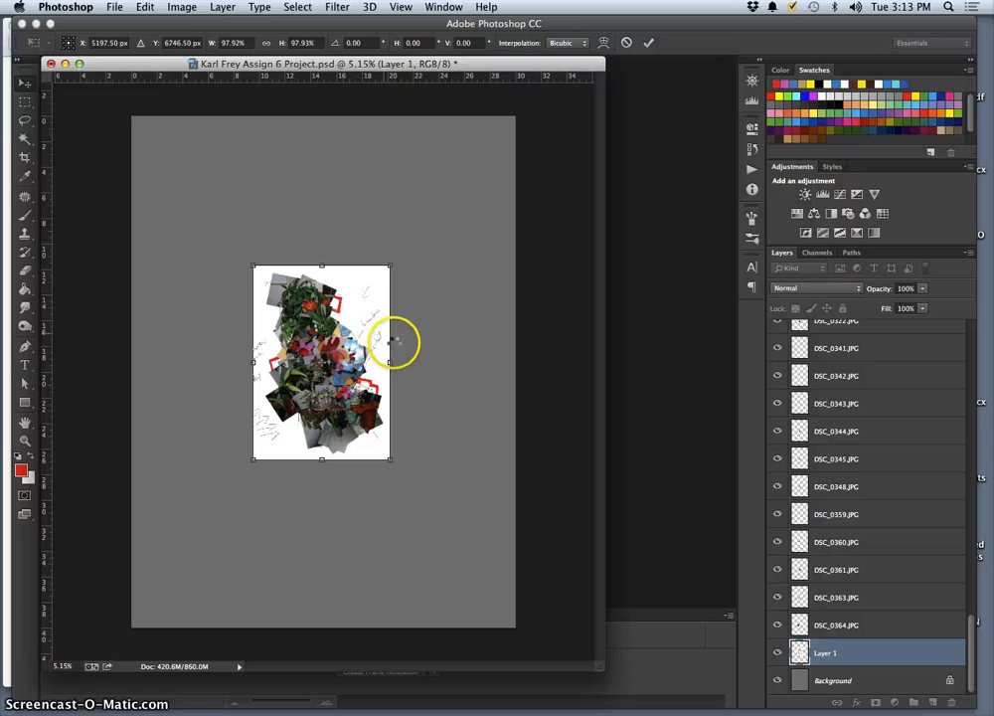
key(Return)
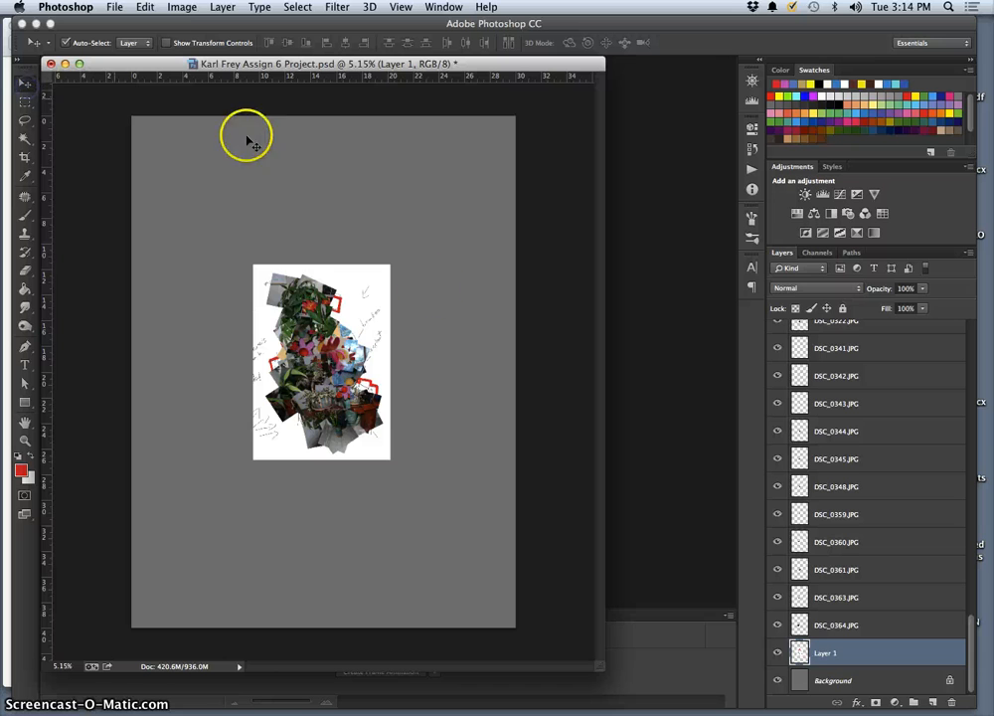
click(778, 652)
click(777, 652)
Place two horizontal and two vertical guides along the four edges of the white sketch sheet
drag(338, 74, 329, 263)
drag(46, 266, 253, 278)
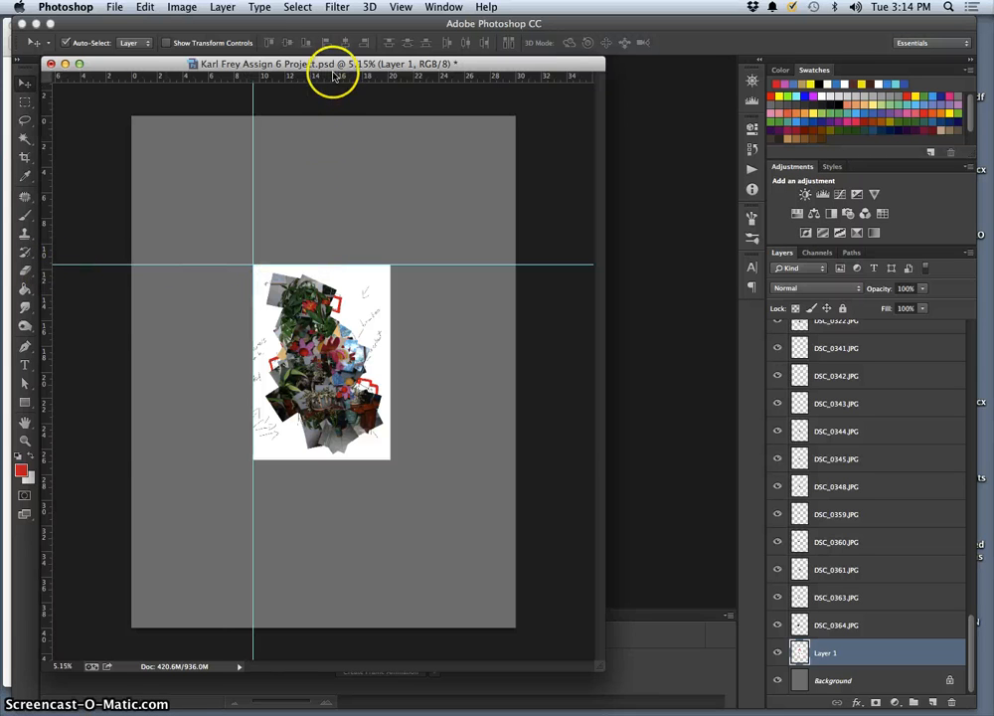
drag(333, 70, 324, 459)
drag(46, 343, 389, 374)
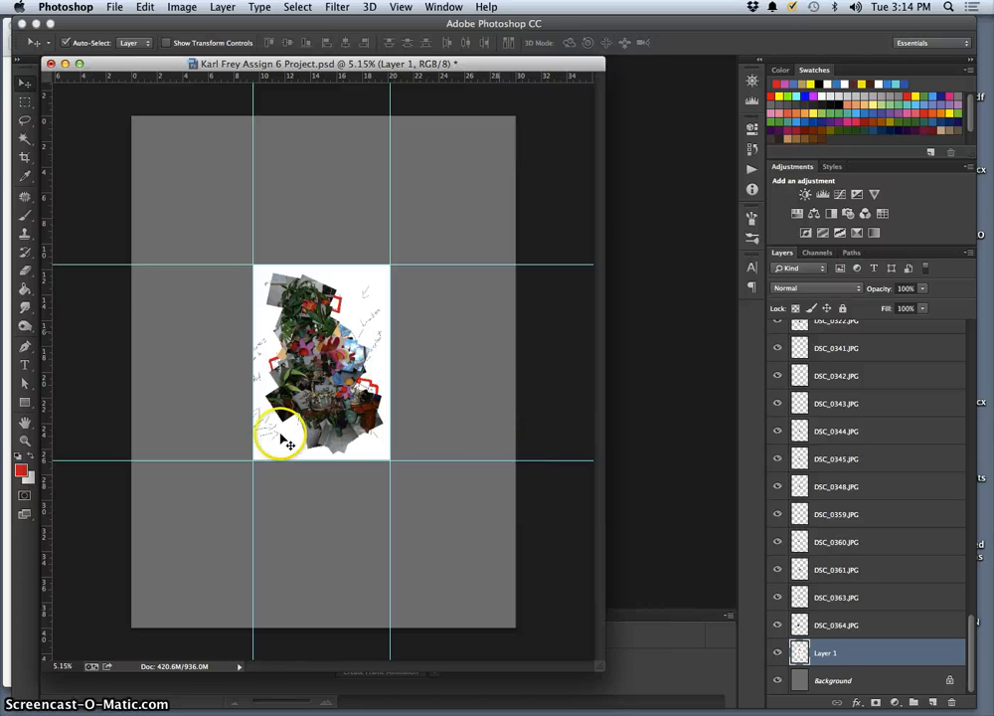
Crop the canvas to the four guides around the sketch sheet and hide the guides
click(25, 157)
drag(260, 272, 391, 462)
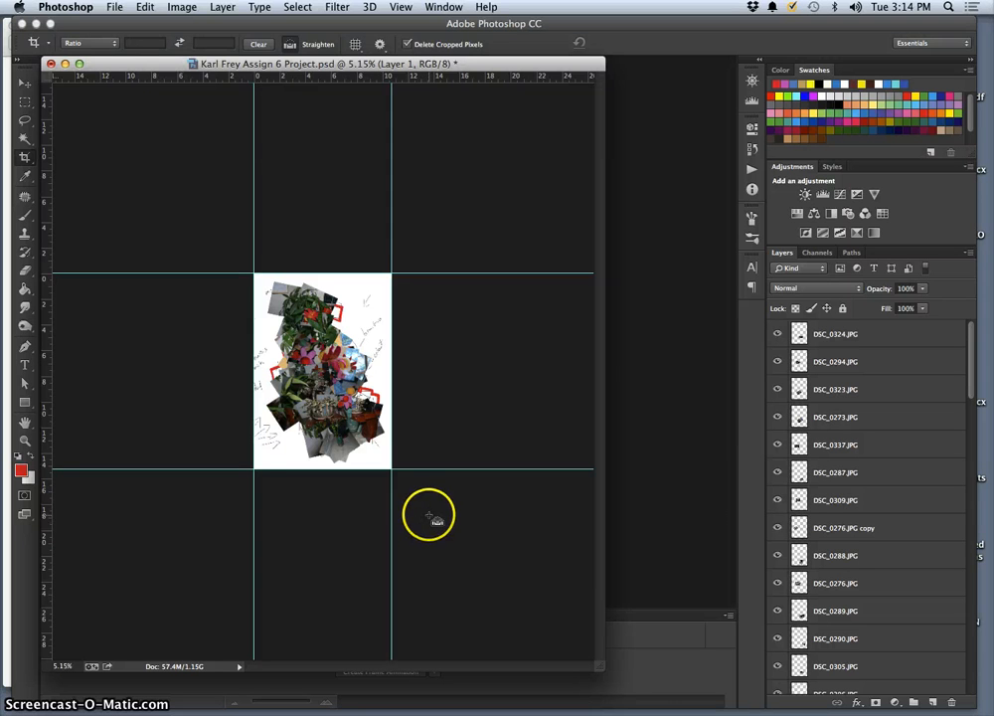
key(super+;)
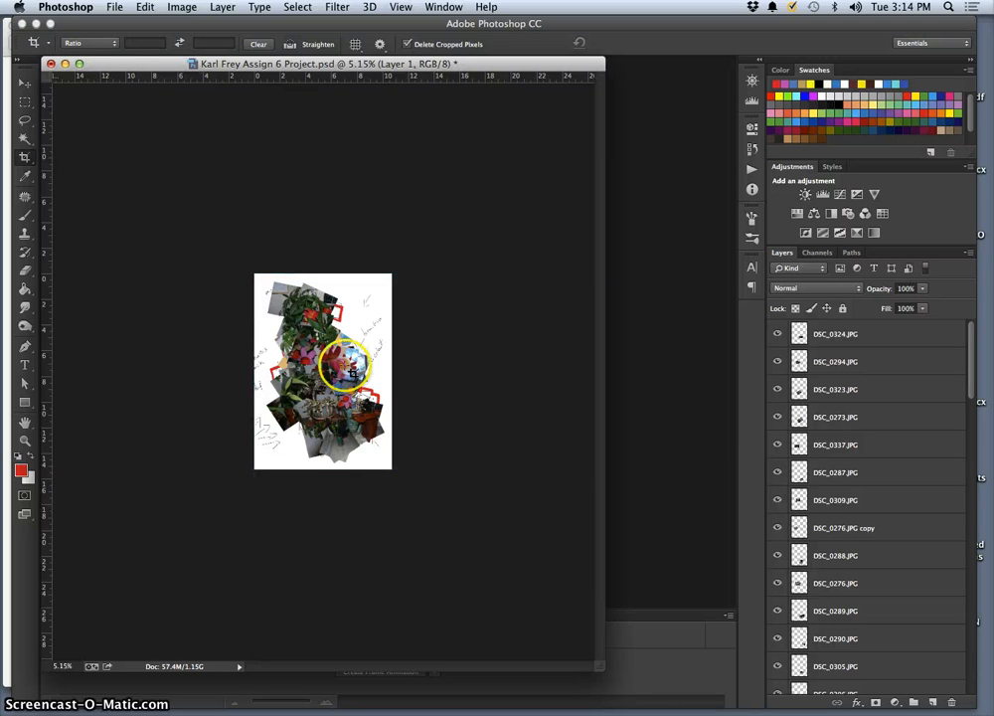
Check the cropped collage's width, height and resolution in Image Size, then inspect the whole collage at 12.5% zoom
click(182, 7)
click(217, 115)
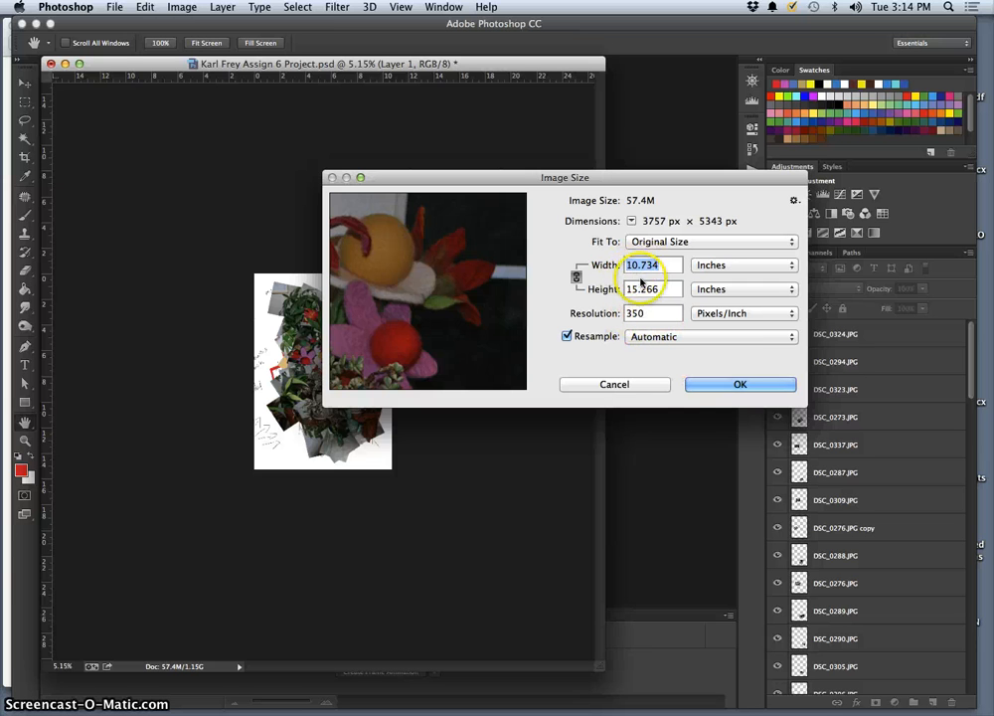
click(719, 388)
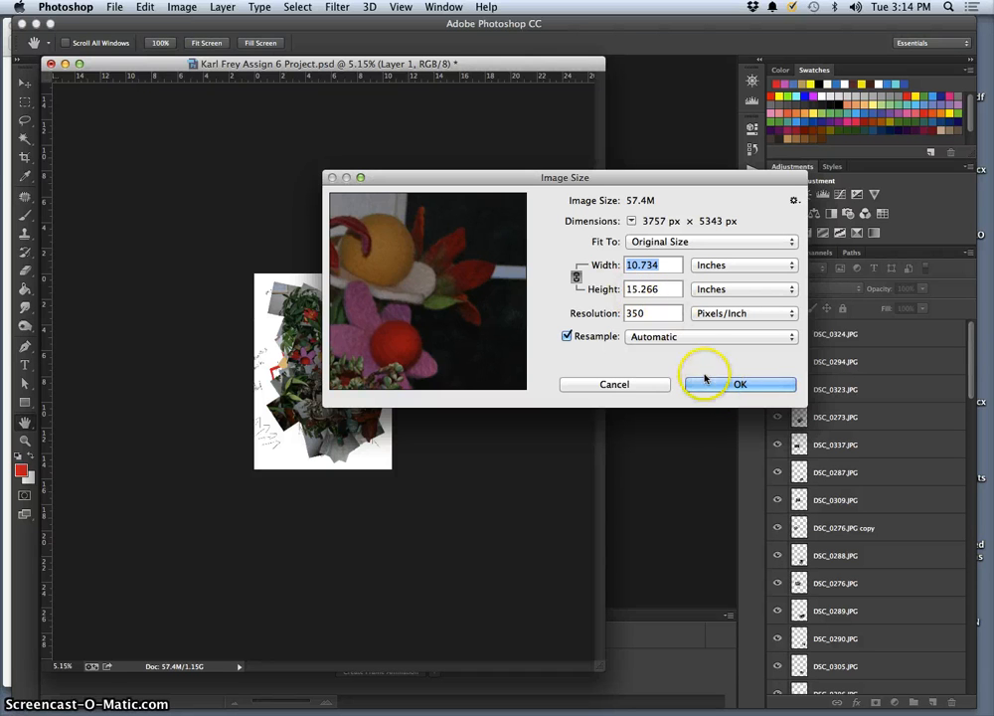
click(709, 388)
key(c)
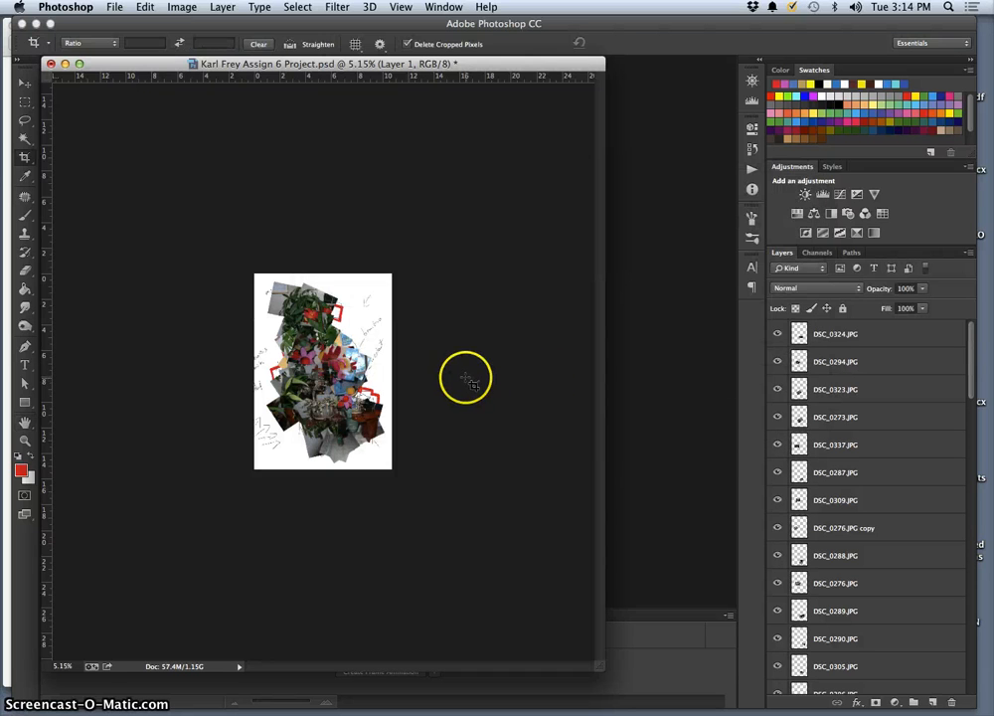
key(super+equal)
key(super+equal)
key(super+equal)
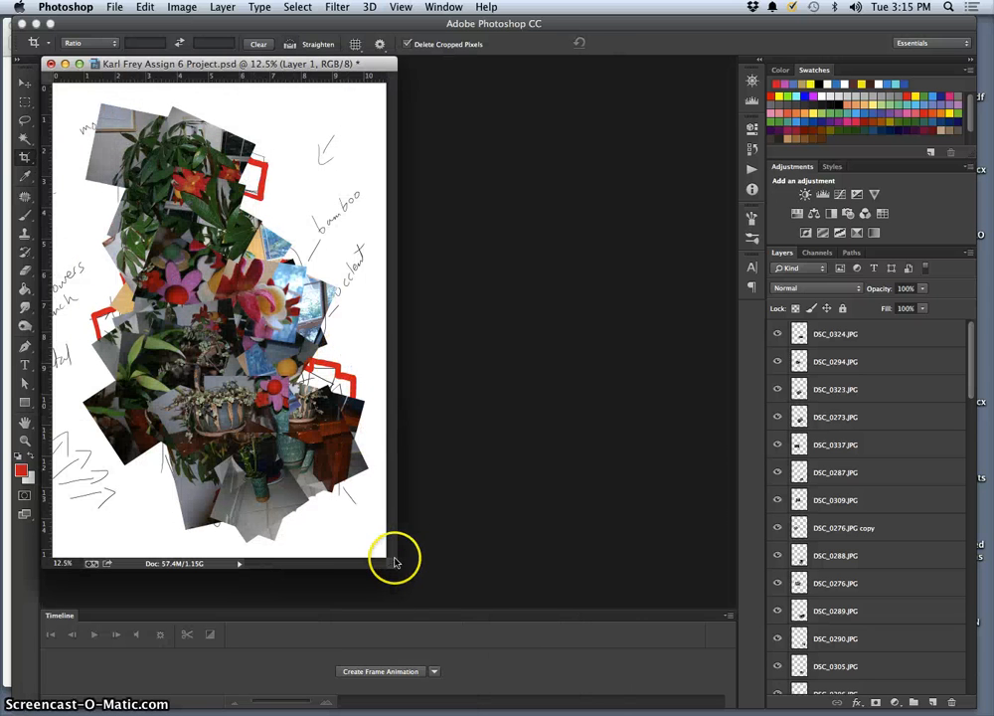
drag(393, 568, 600, 633)
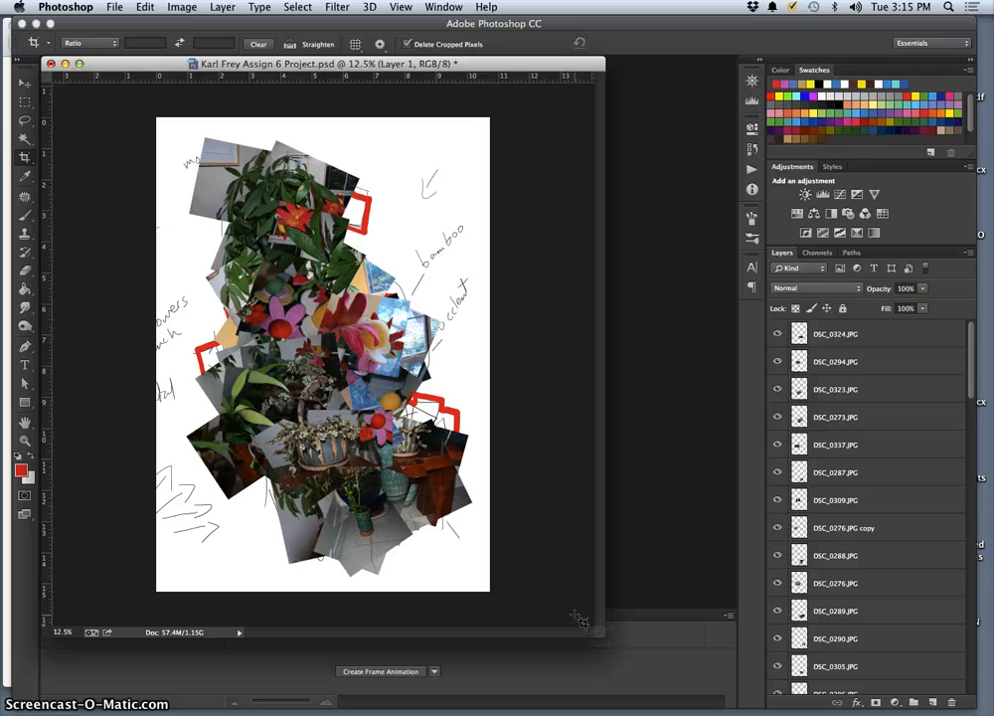
Switch to Finder and open the Assignment 6 PhotoCubism folder
key(F11)
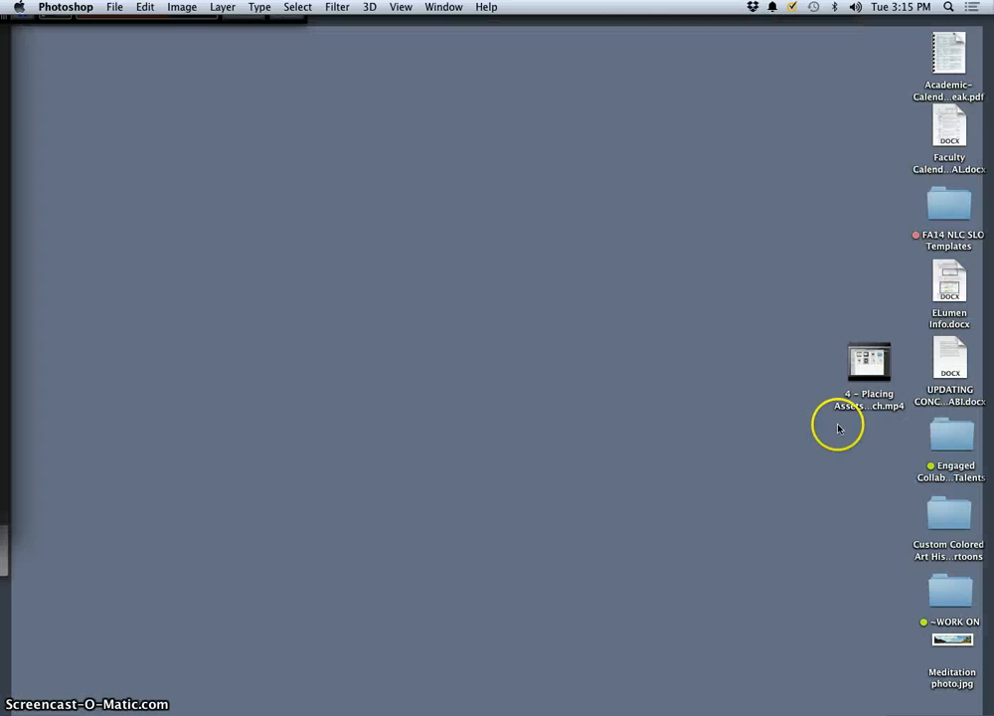
key(F11)
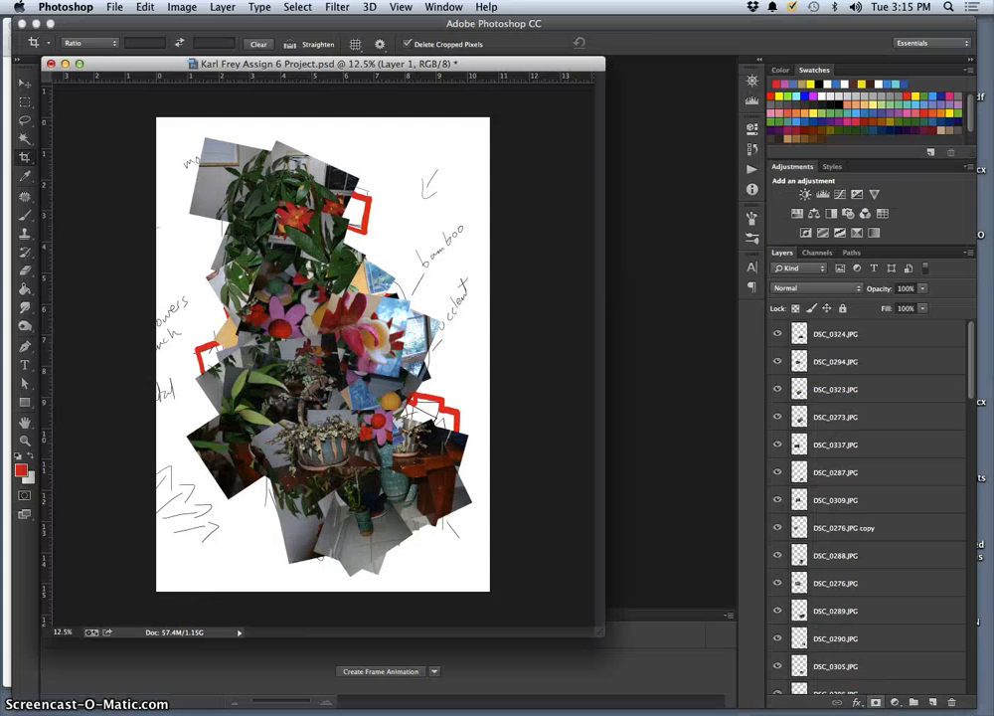
mouse_move(863, 711)
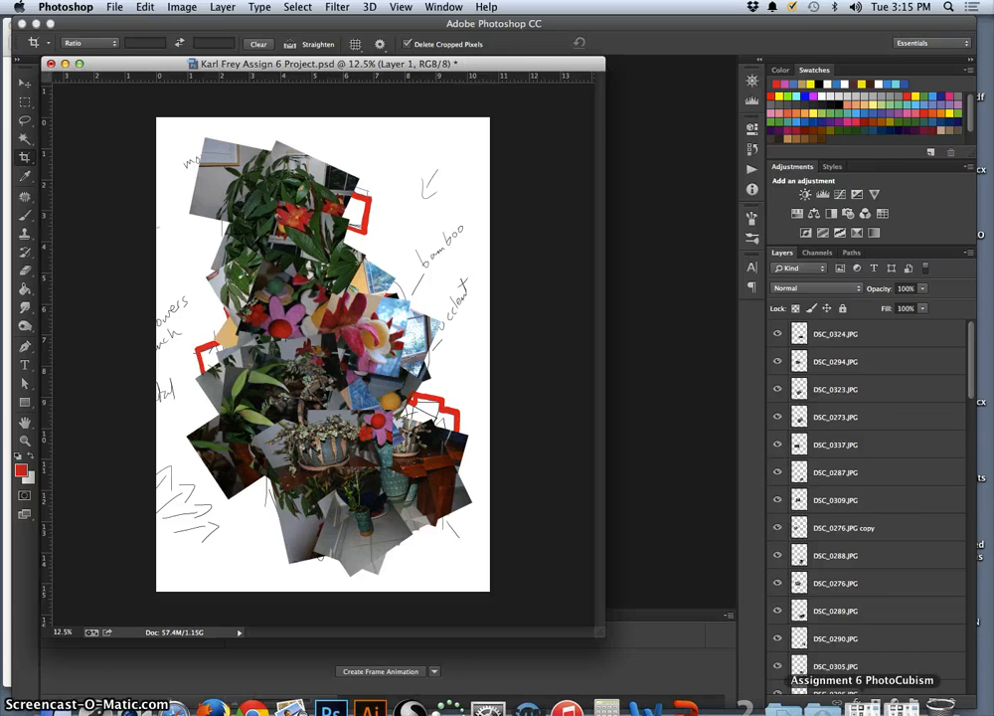
click(863, 701)
click(749, 421)
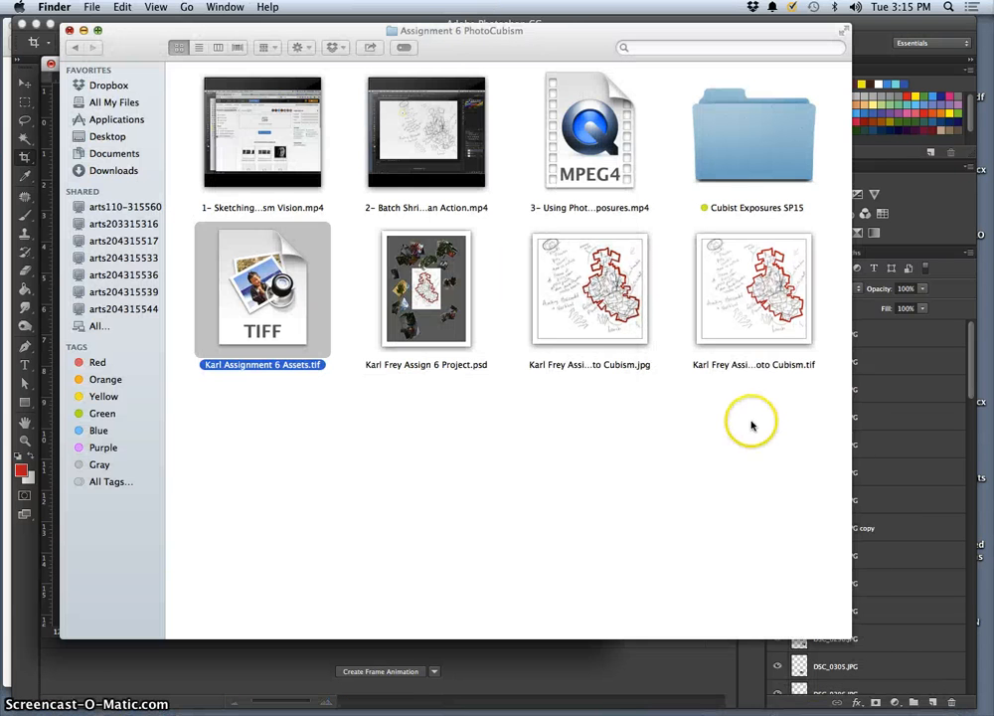
Tag the Assignment 6 sketch JPG orange in the Assignment 6 PhotoCubism folder
click(585, 312)
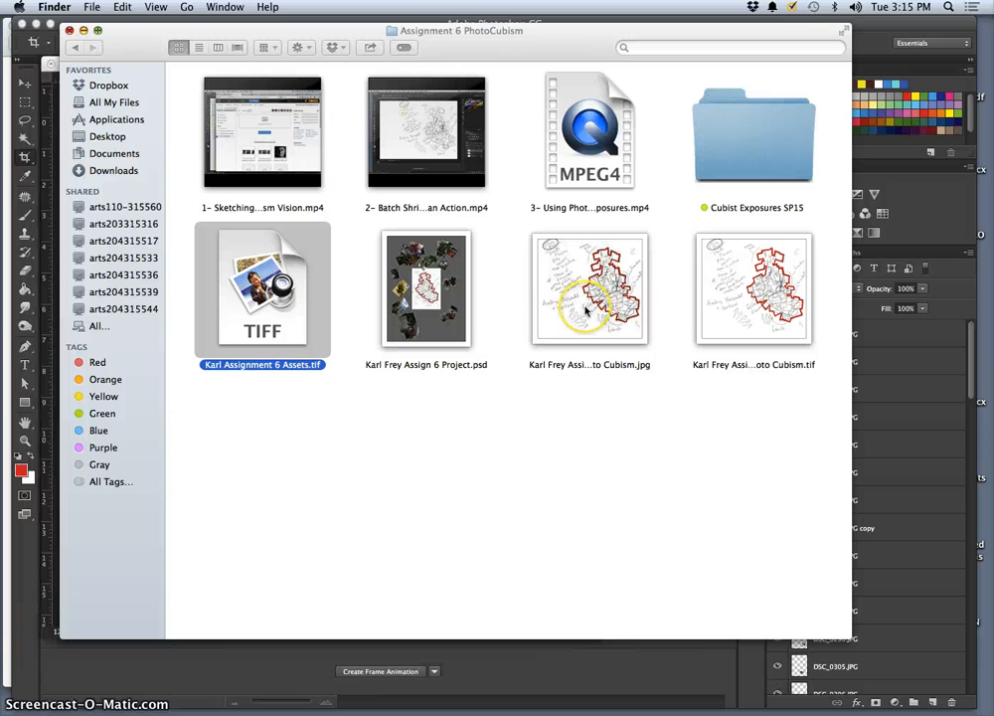
click(580, 366)
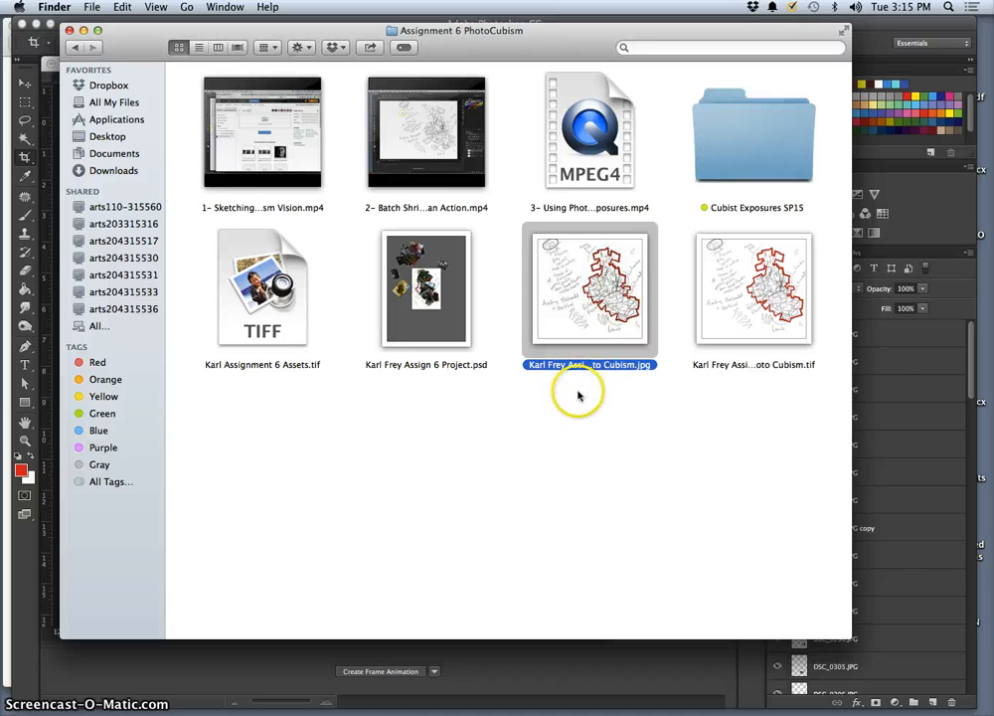
right_click(582, 373)
click(582, 374)
right_click(582, 365)
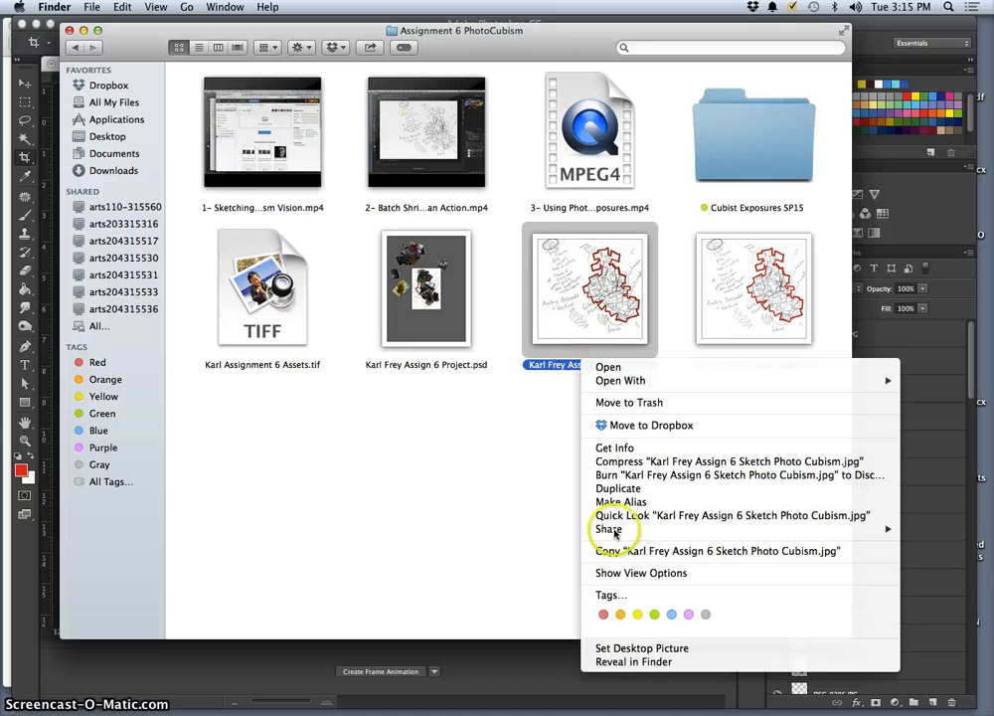
click(618, 617)
click(599, 476)
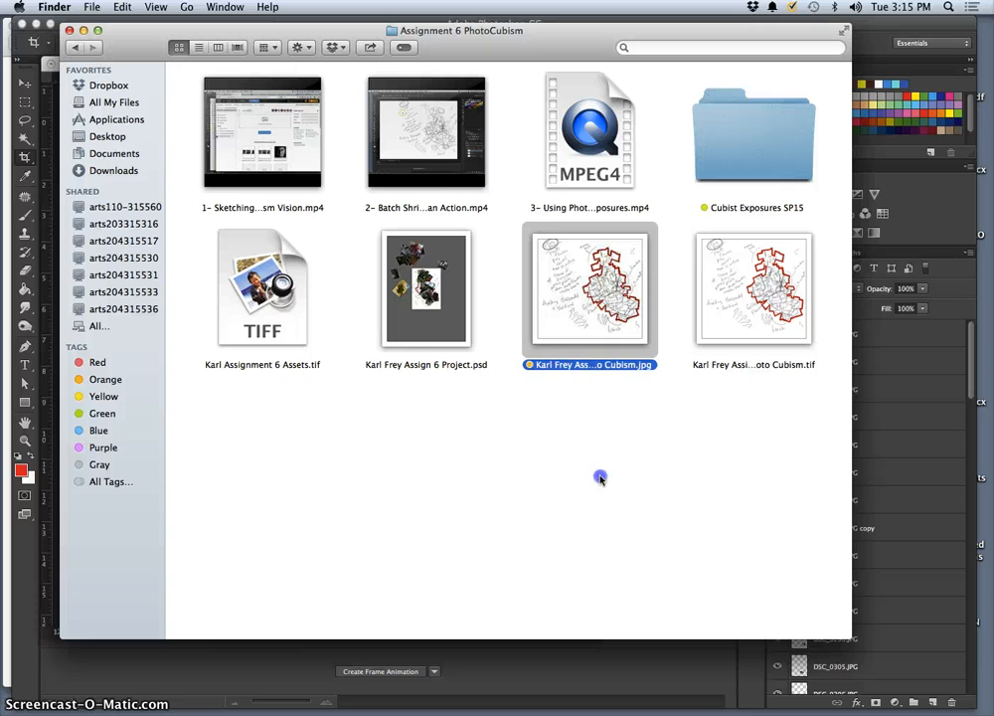
Move the Photoshop window down to uncover the desktop, copy the orange-tagged sketch JPG onto it, and minimize the Finder window
click(576, 331)
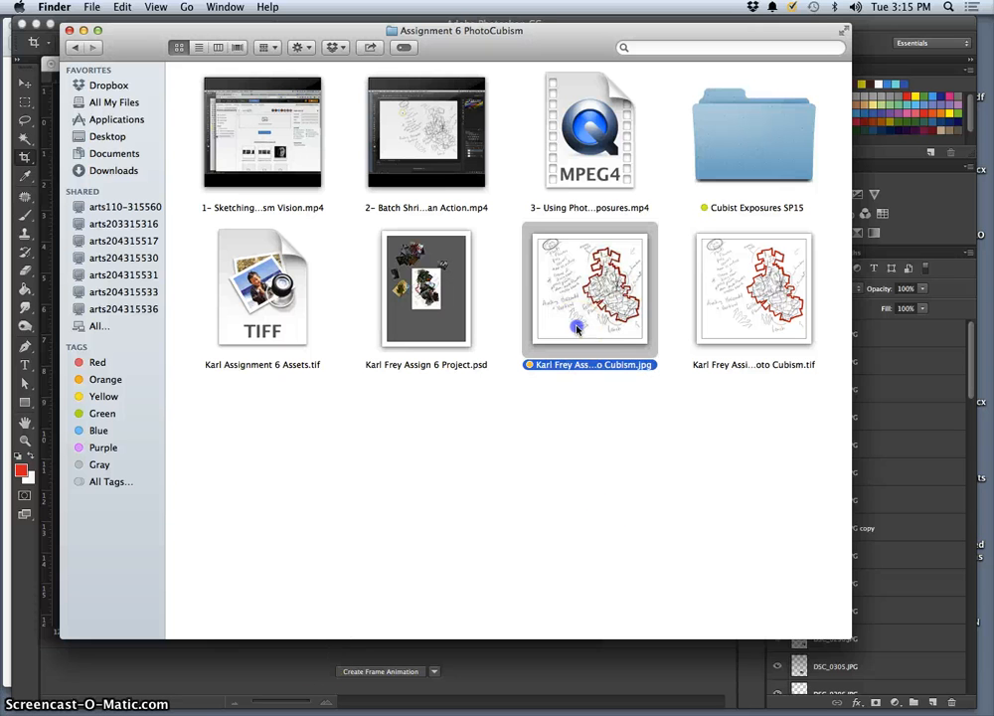
drag(391, 412, 413, 416)
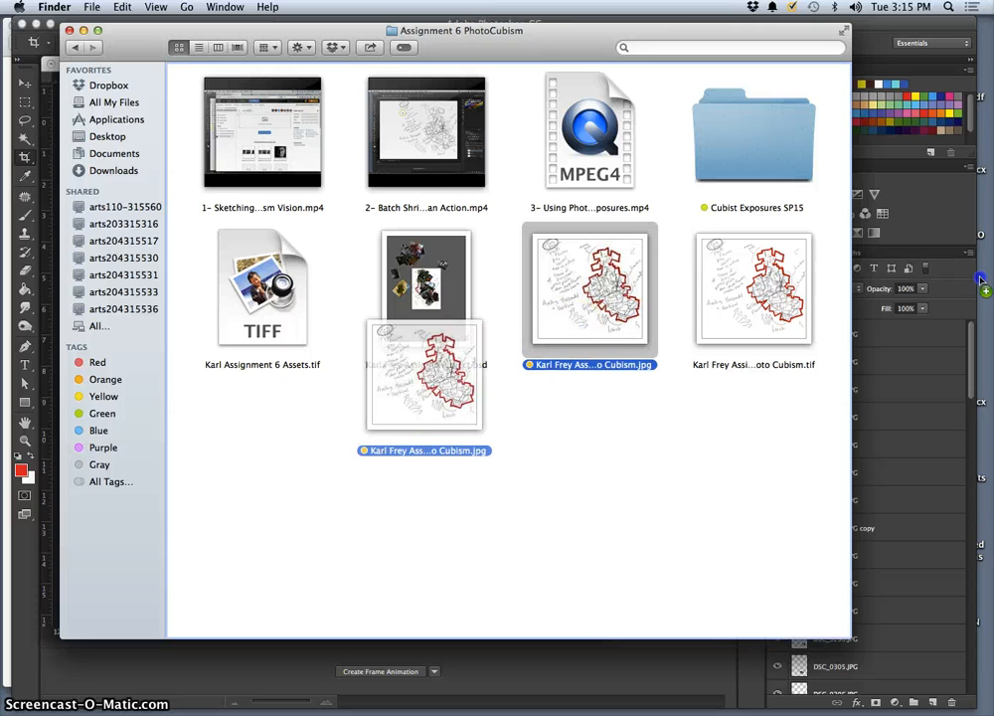
drag(983, 279, 983, 280)
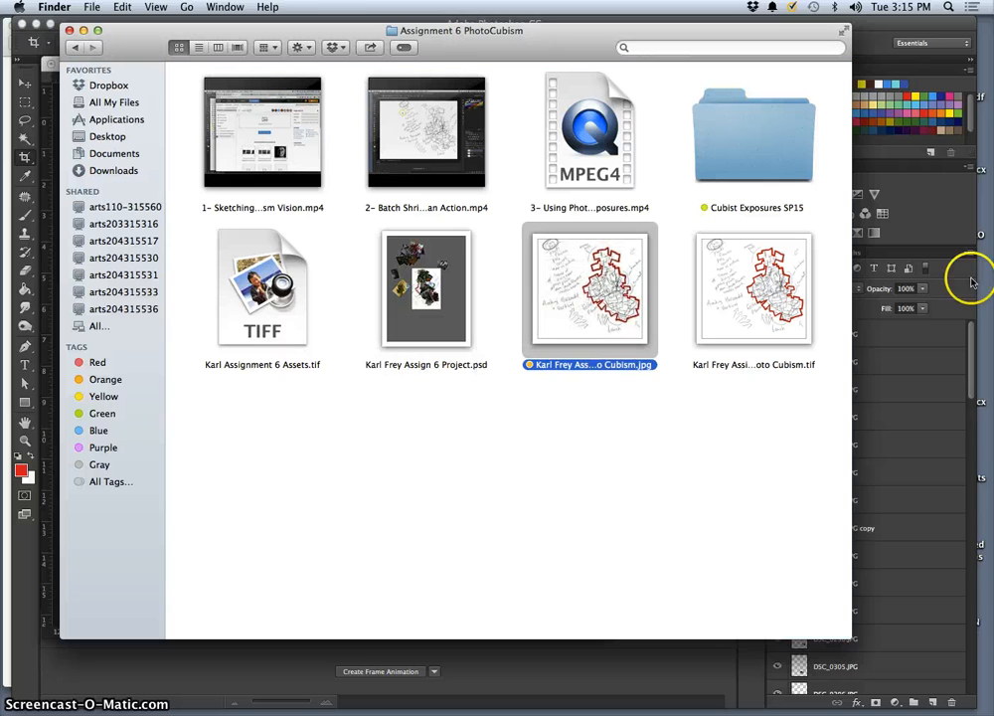
key(F11)
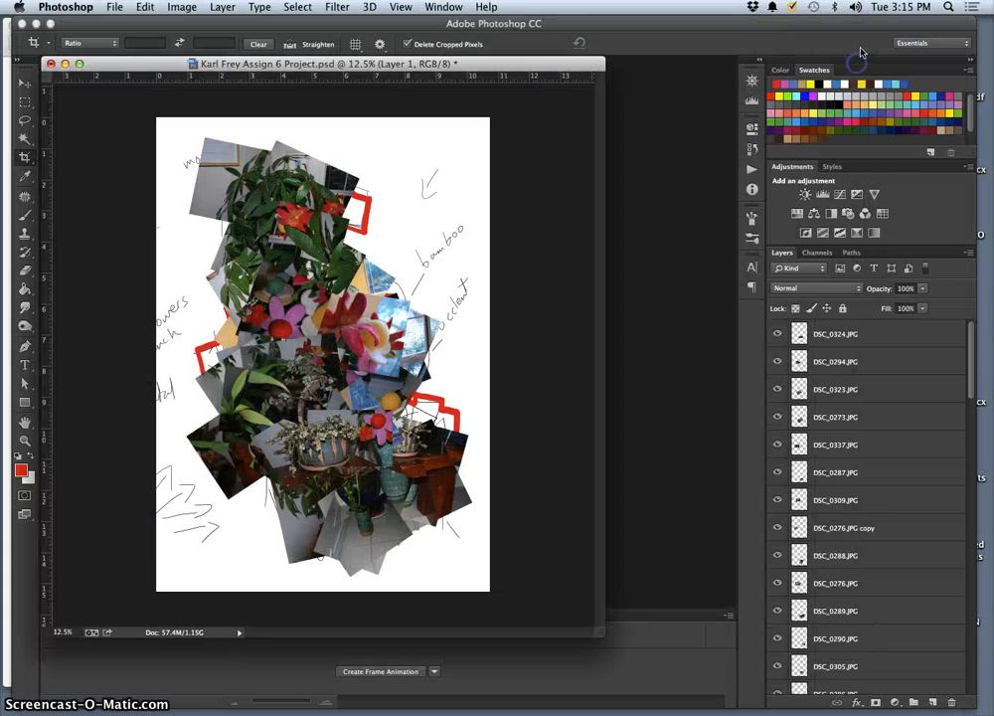
drag(565, 30, 569, 151)
click(663, 30)
key(F11)
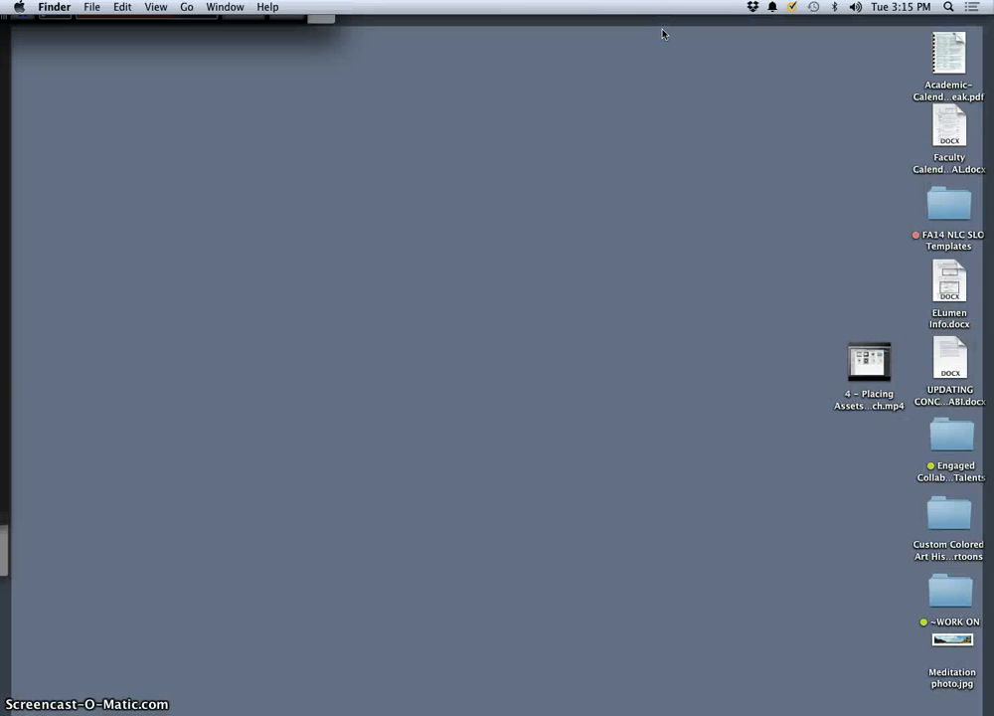
click(596, 225)
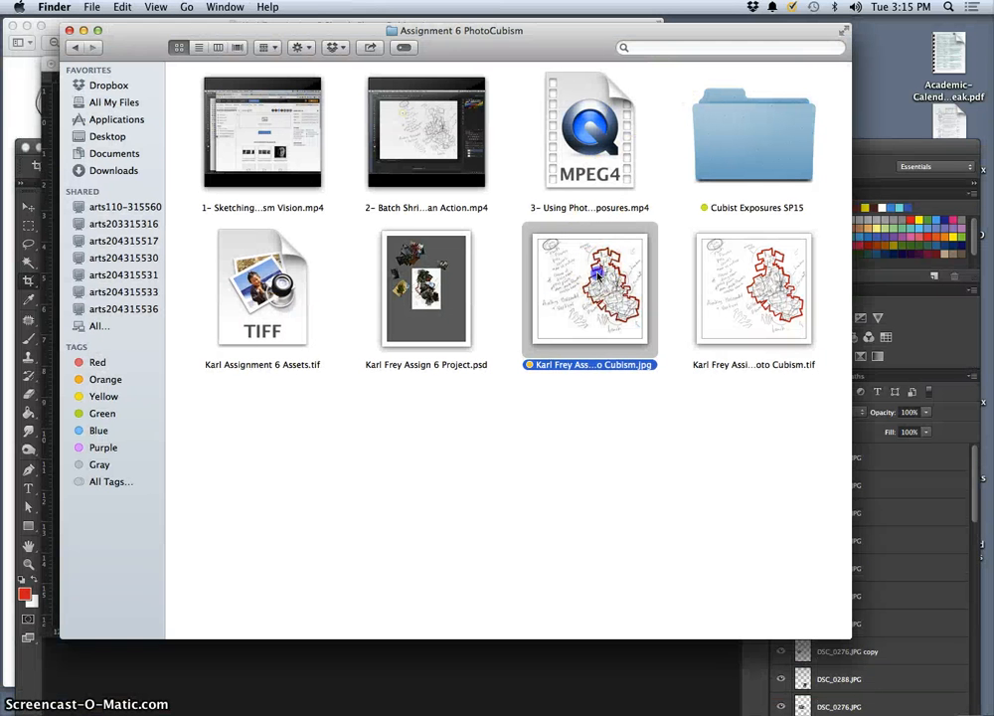
drag(598, 273, 878, 68)
click(80, 31)
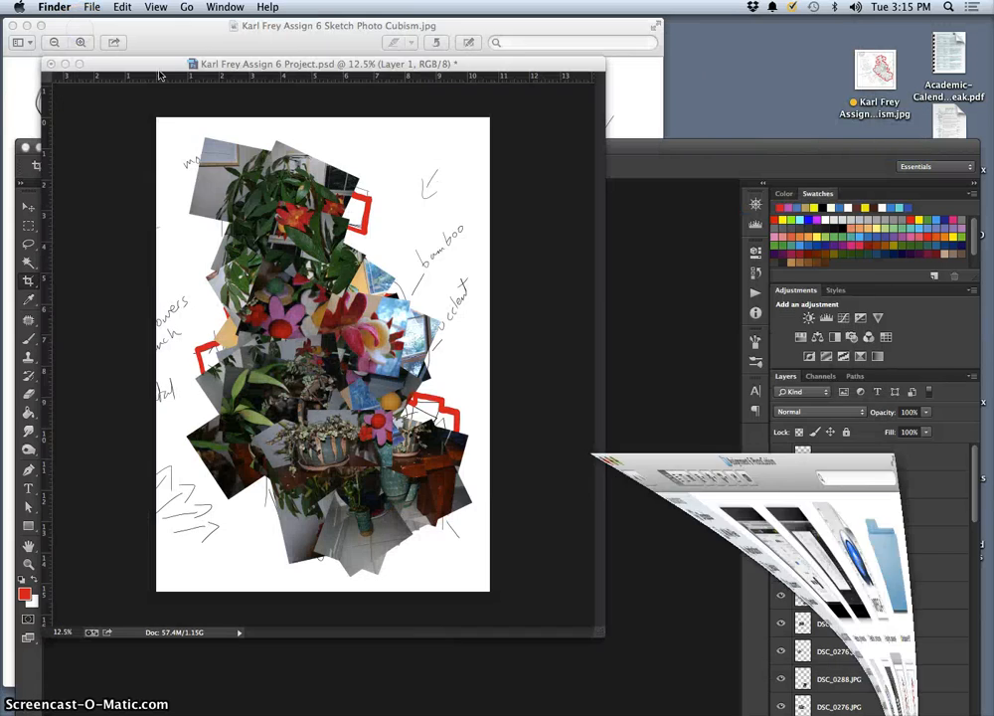
Save the cropped collage's layered project PSD and move the Photoshop window back up over the desktop
drag(216, 67, 304, 63)
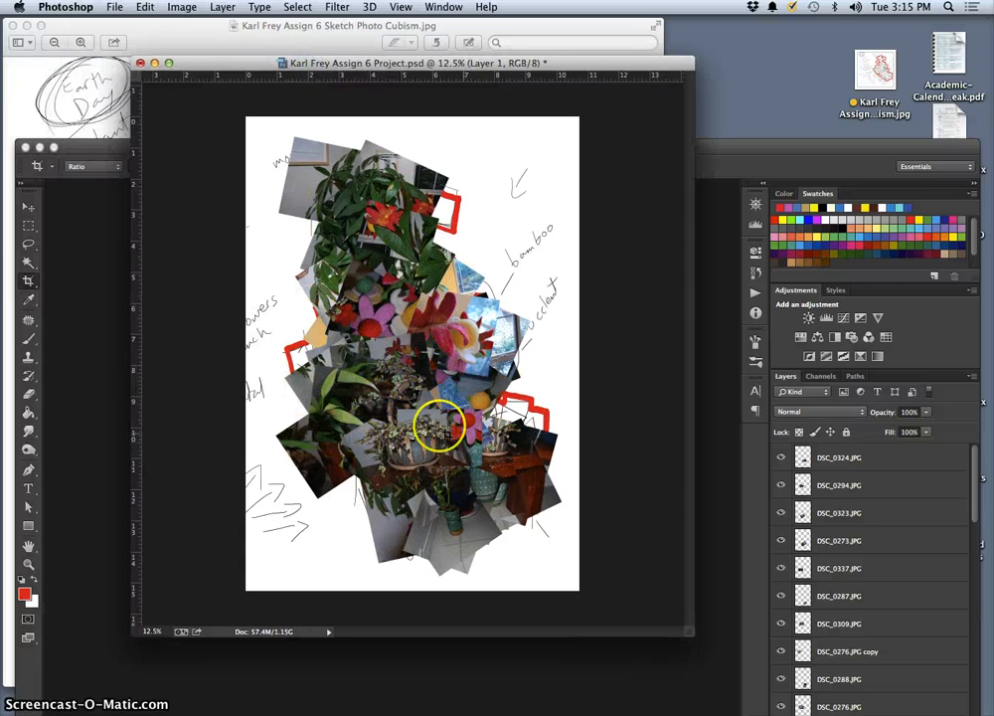
click(117, 8)
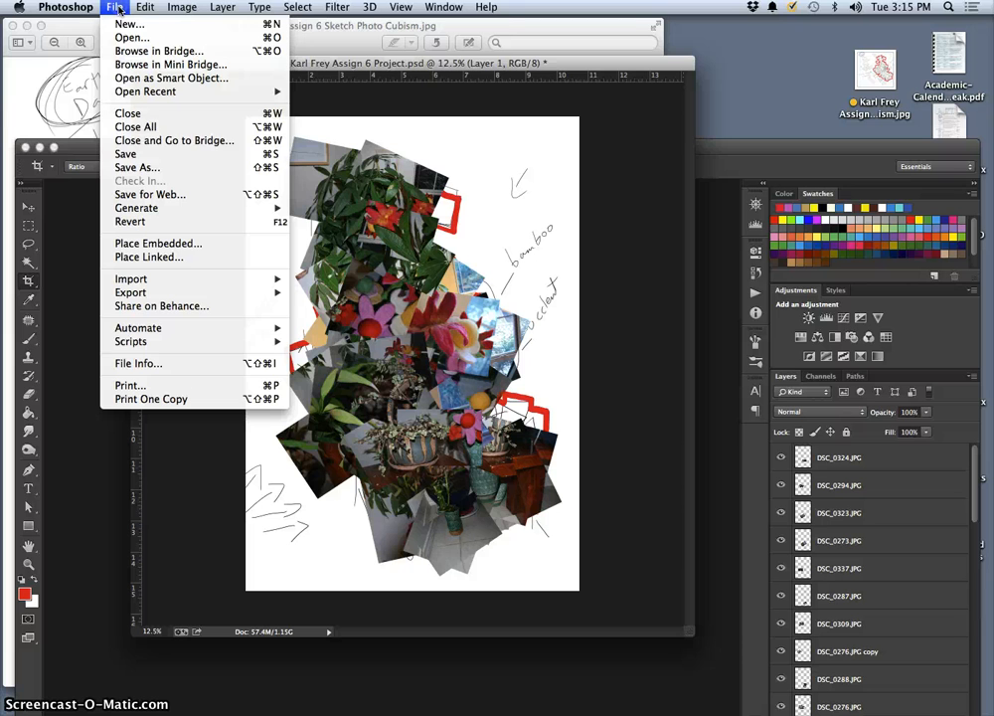
click(136, 158)
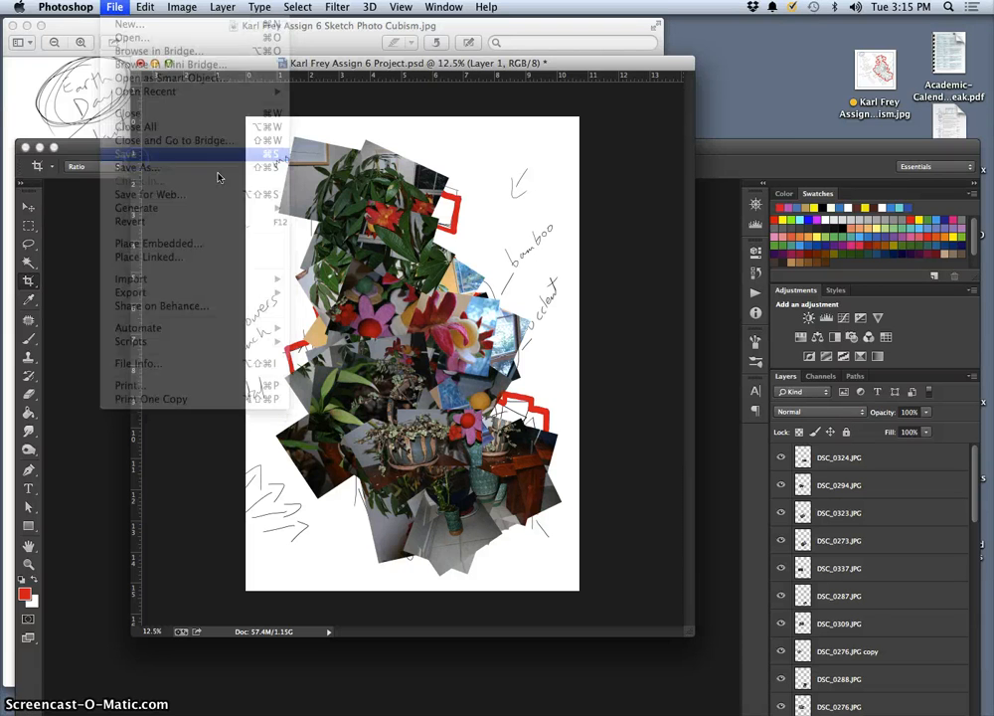
scroll(863, 581, down, 5)
scroll(862, 580, down, 10)
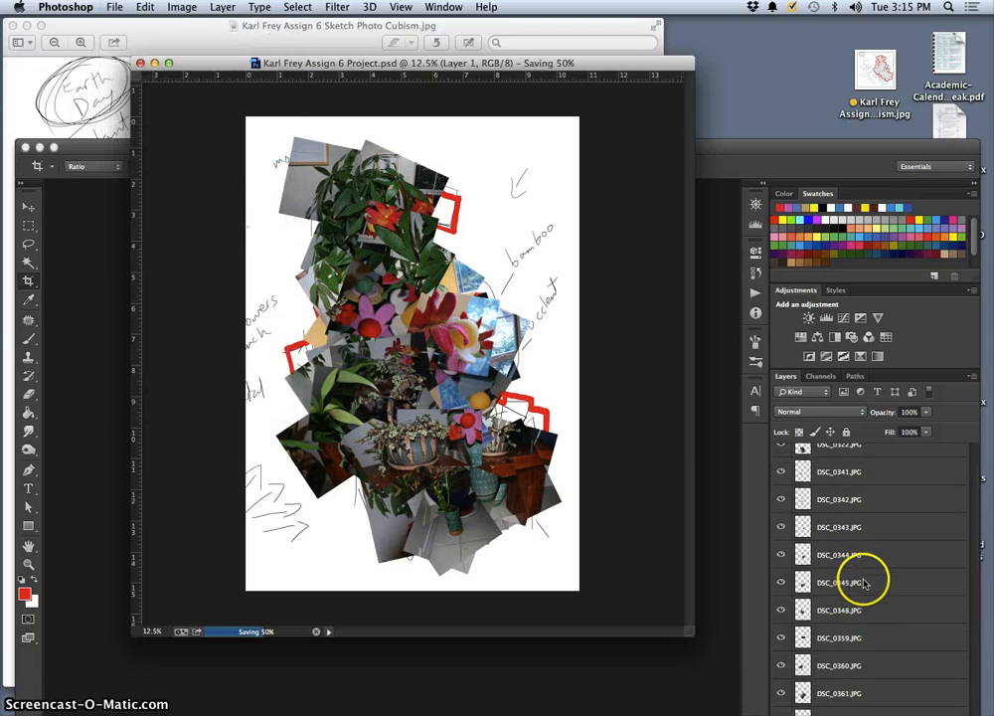
drag(776, 138, 770, 22)
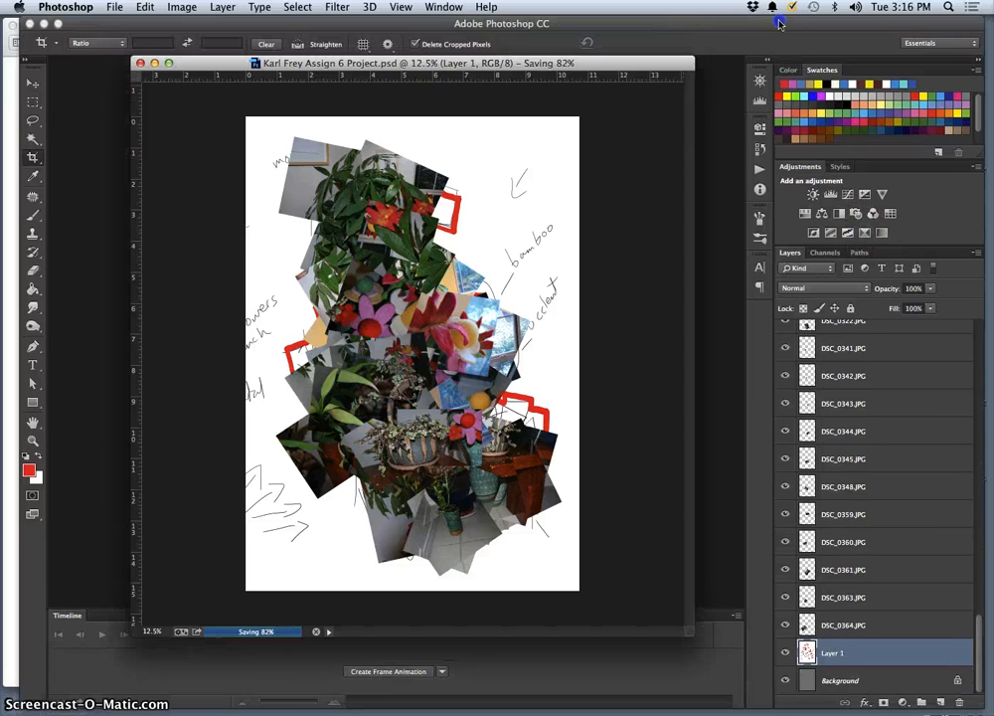
scroll(870, 596, up, 15)
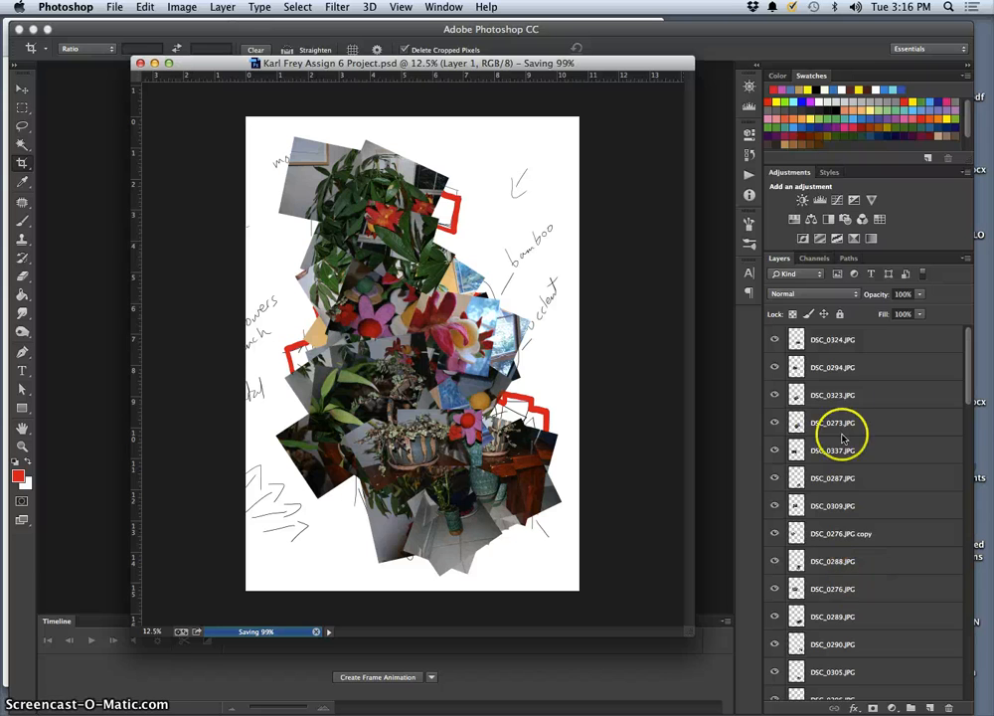
scroll(843, 439, down, 5)
scroll(845, 411, down, 10)
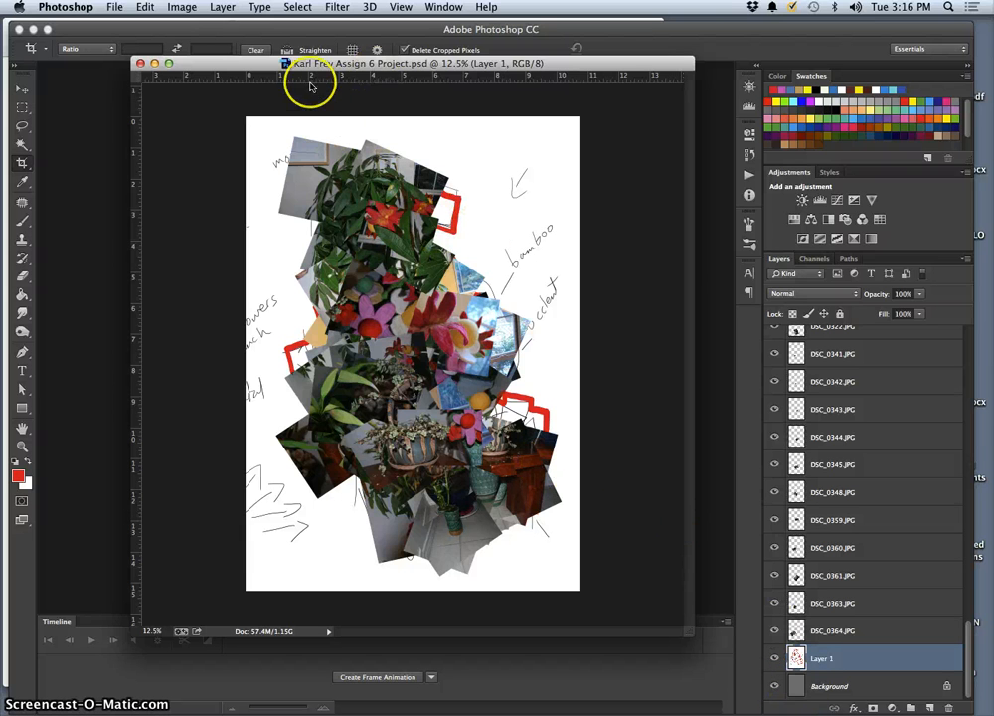
Save a JPEG version of the collage to the Desktop, replacing "Project" with "Unprocessed" in the file name
drag(359, 72, 355, 99)
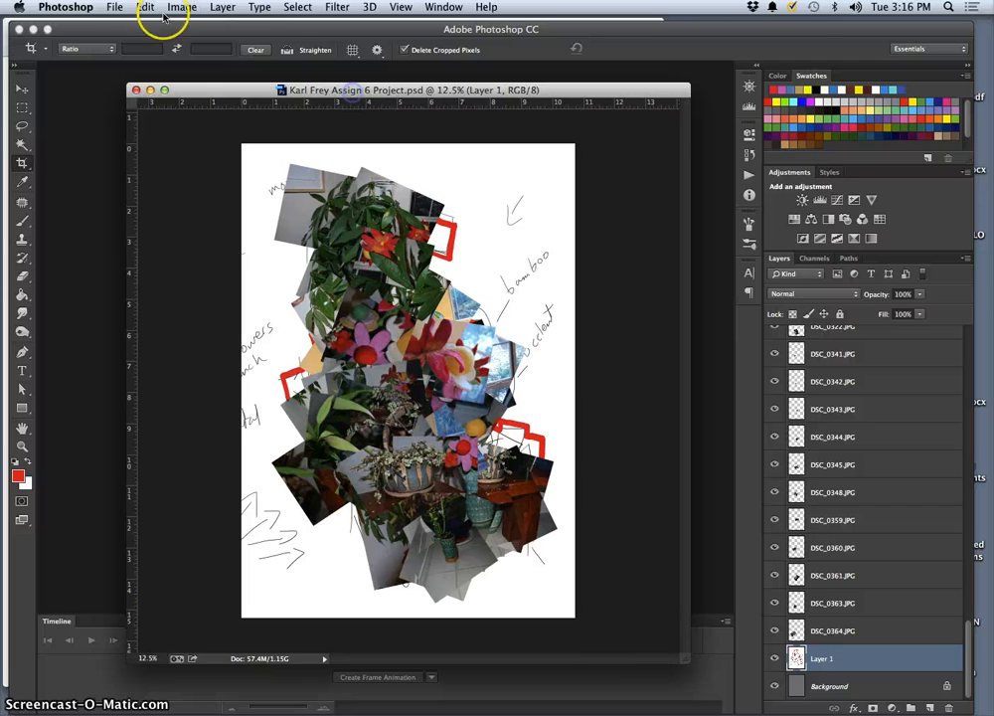
click(114, 7)
key(Escape)
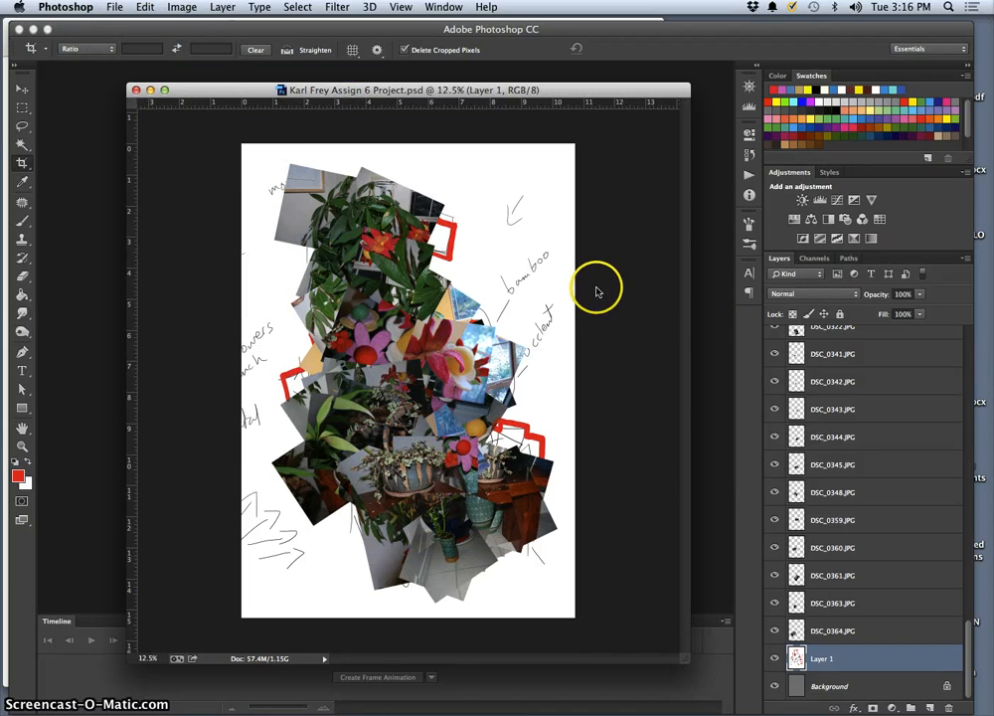
key(super+shift+s)
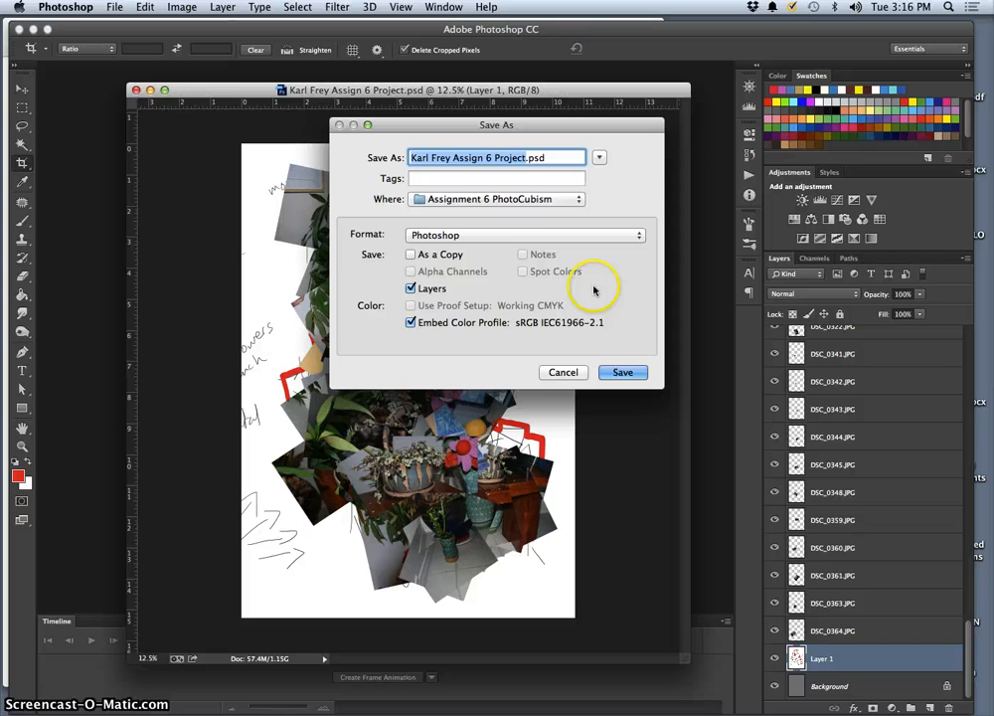
click(495, 159)
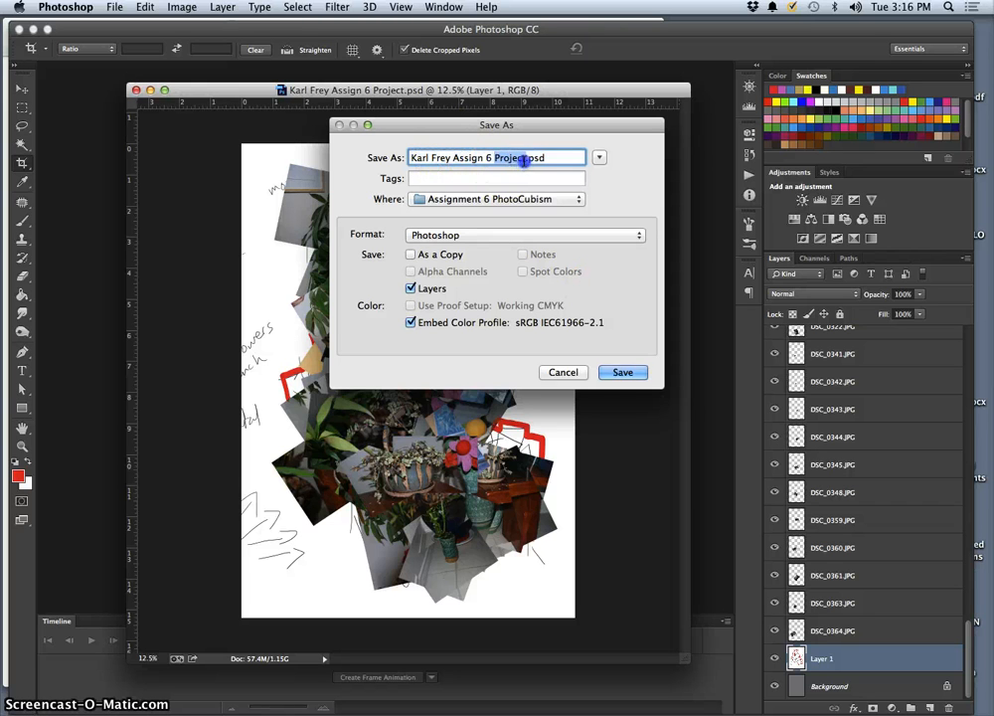
text(Unp)
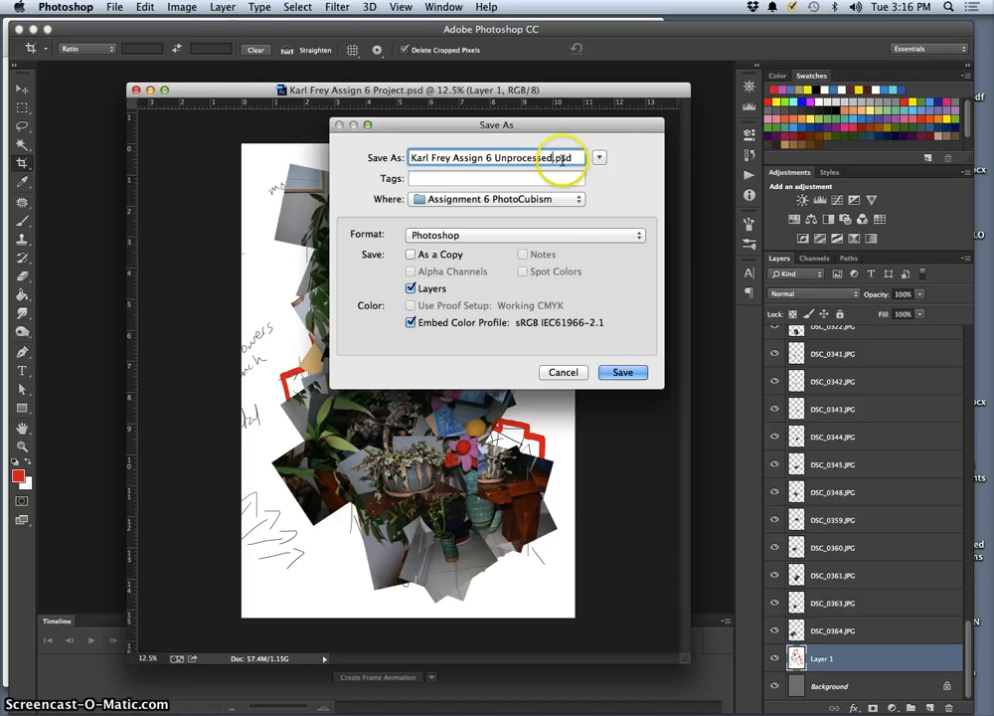
text(rocessed)
click(497, 237)
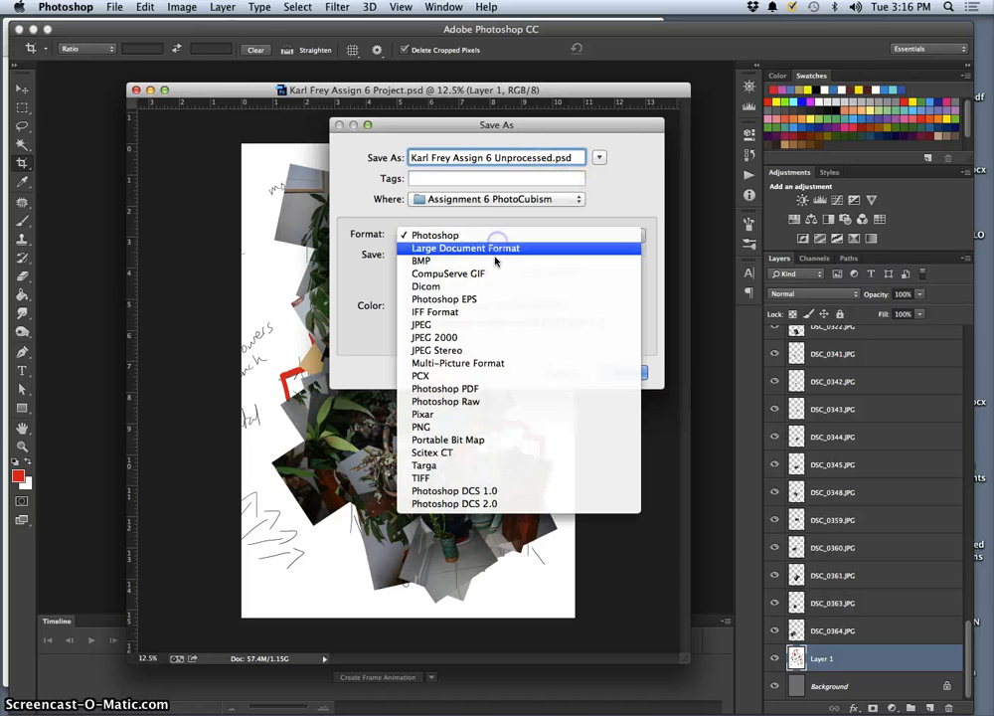
click(452, 328)
key(super+d)
click(618, 373)
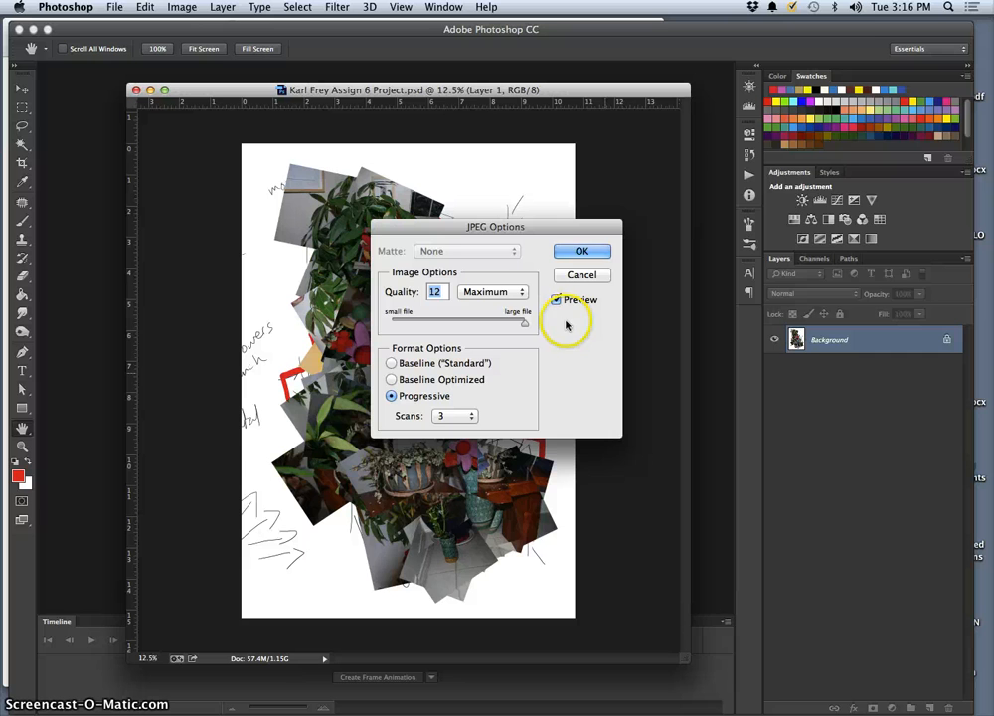
Set the JPEG quality to 11 and finish the export
drag(526, 323, 507, 323)
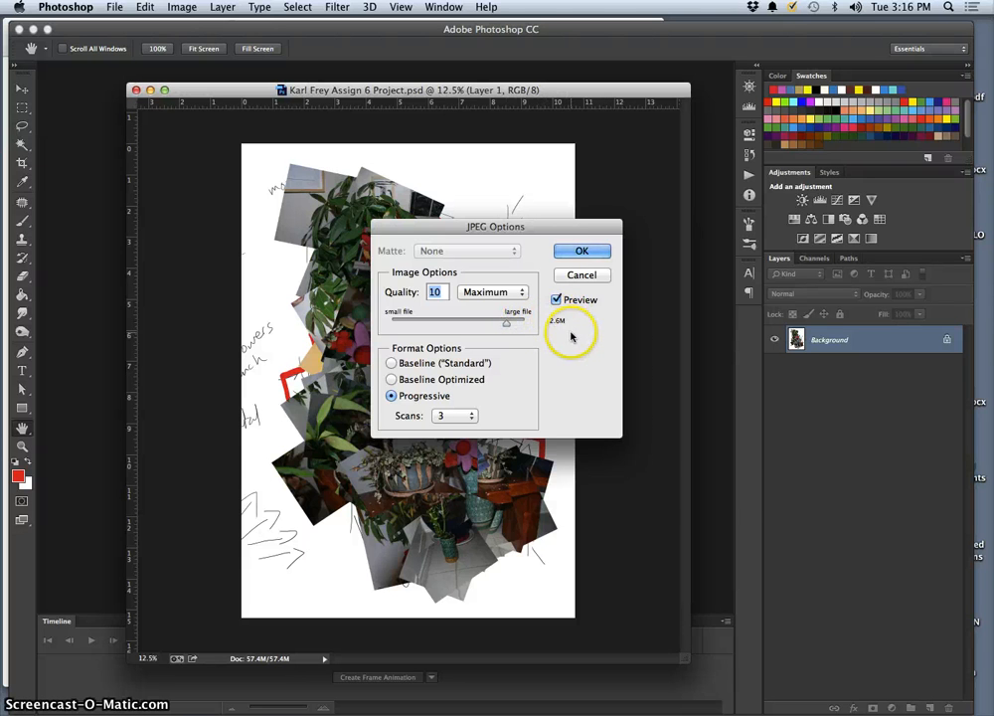
click(507, 324)
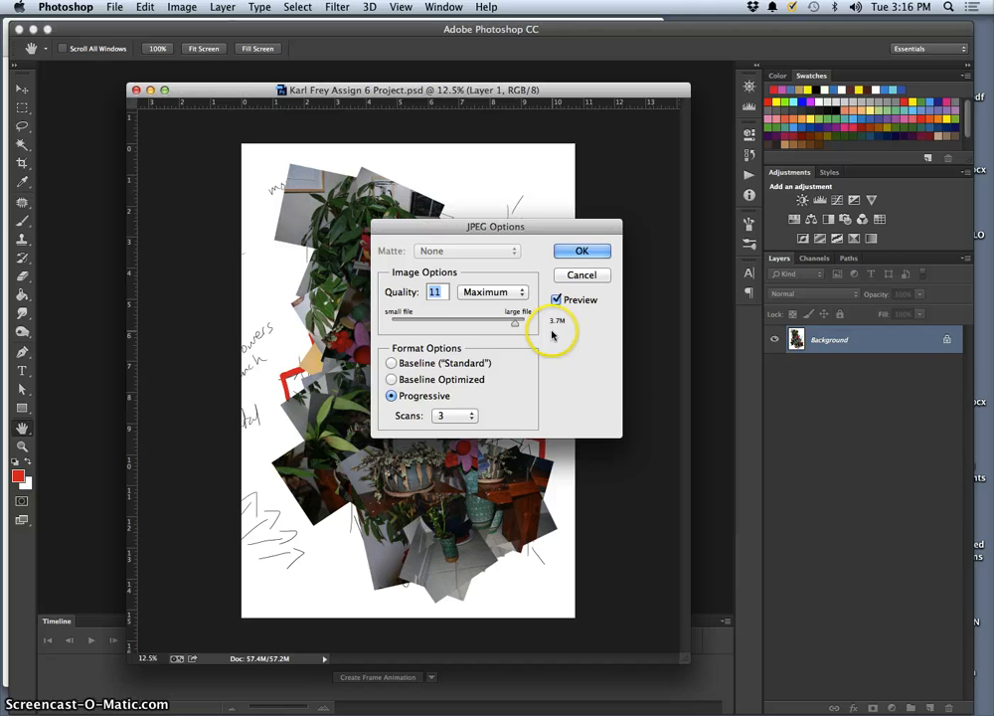
click(582, 251)
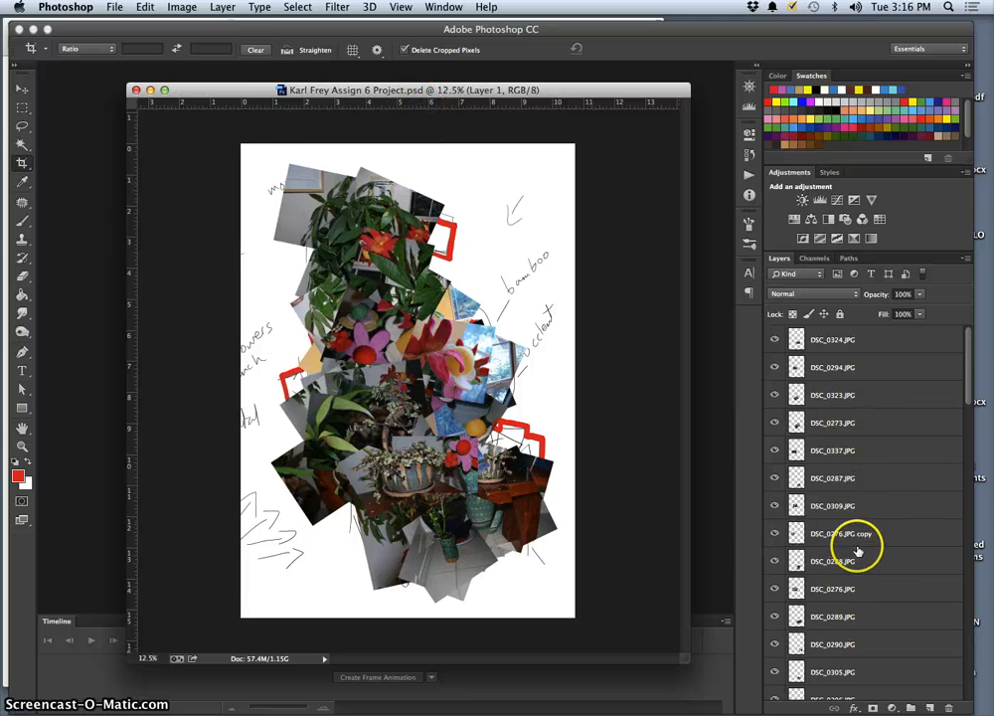
Place the unprocessed collage JPG and the sketch JPG side by side on the desktop and tag the collage JPG orange
key(F11)
drag(871, 602, 696, 134)
drag(845, 95, 621, 206)
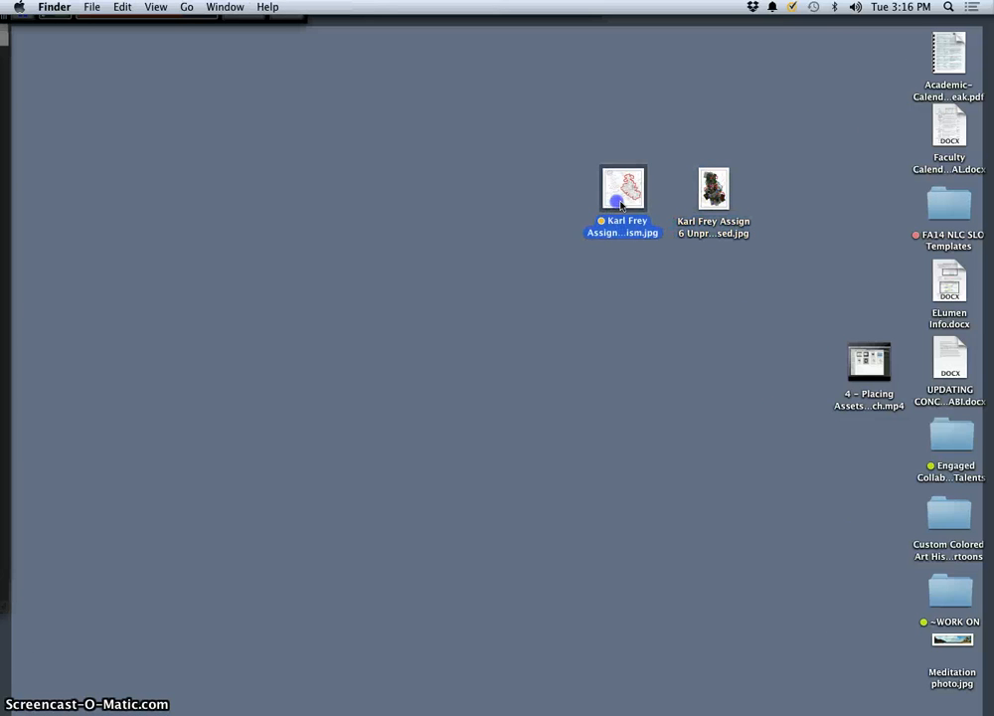
right_click(697, 221)
click(736, 426)
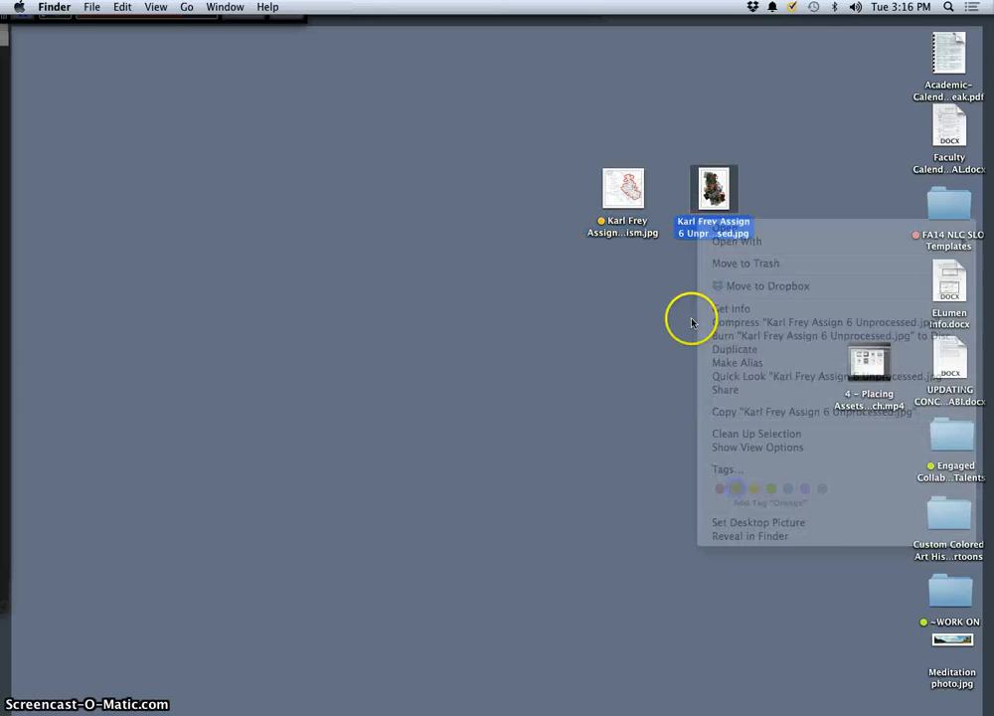
click(680, 287)
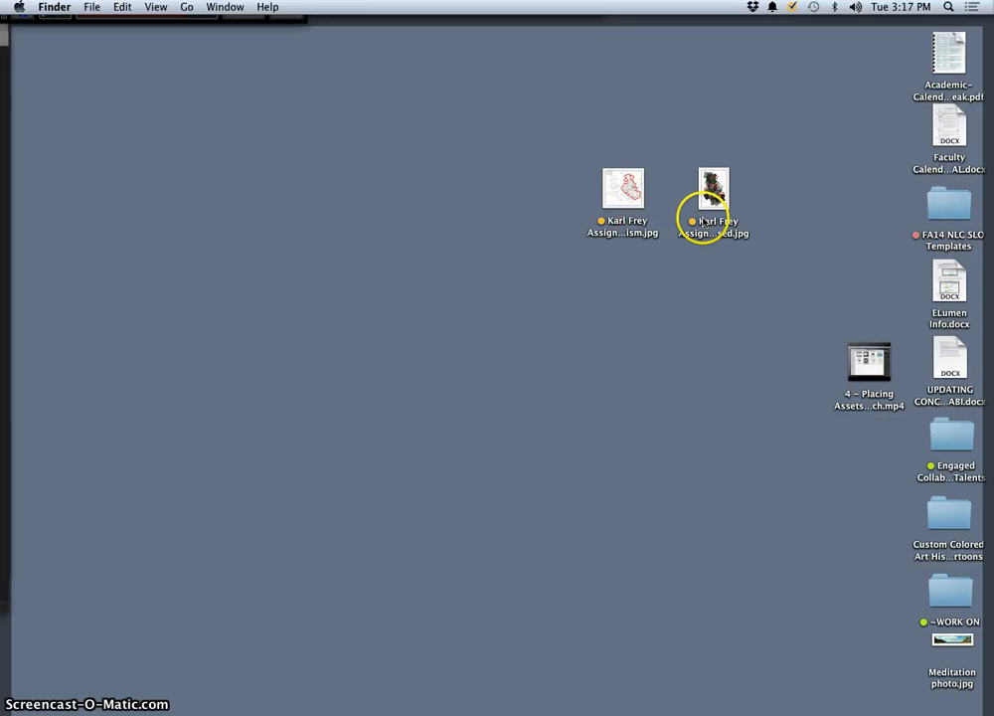
Return to Photoshop and auto-select several collage photos in turn with the Move tool, ending on the small potted plant near the bottom
key(F11)
click(554, 281)
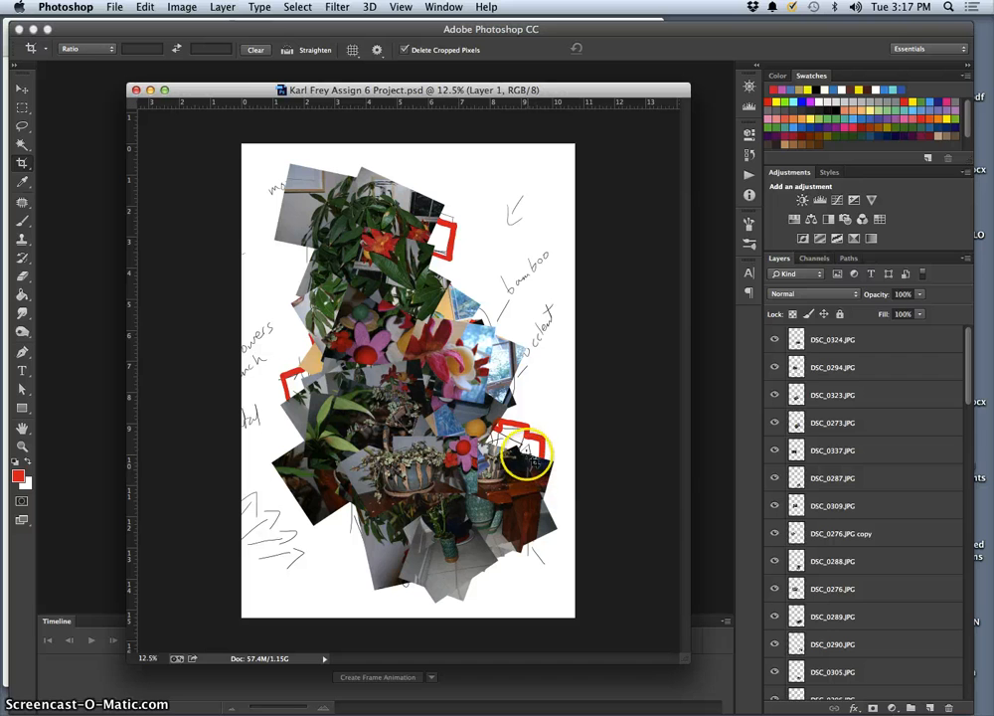
click(22, 91)
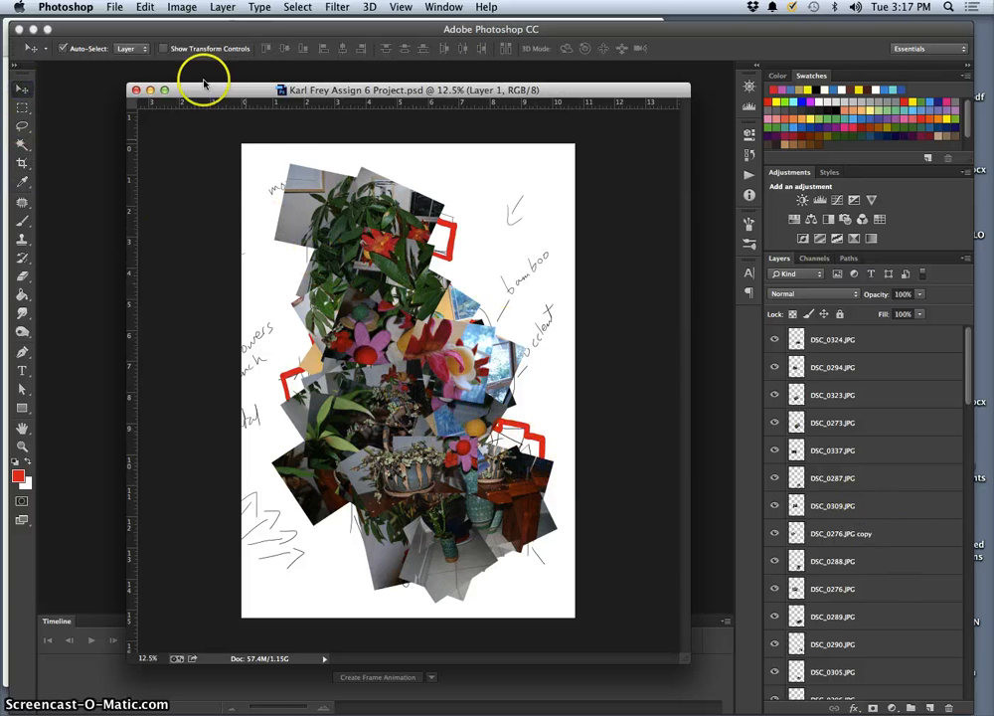
click(359, 346)
click(375, 417)
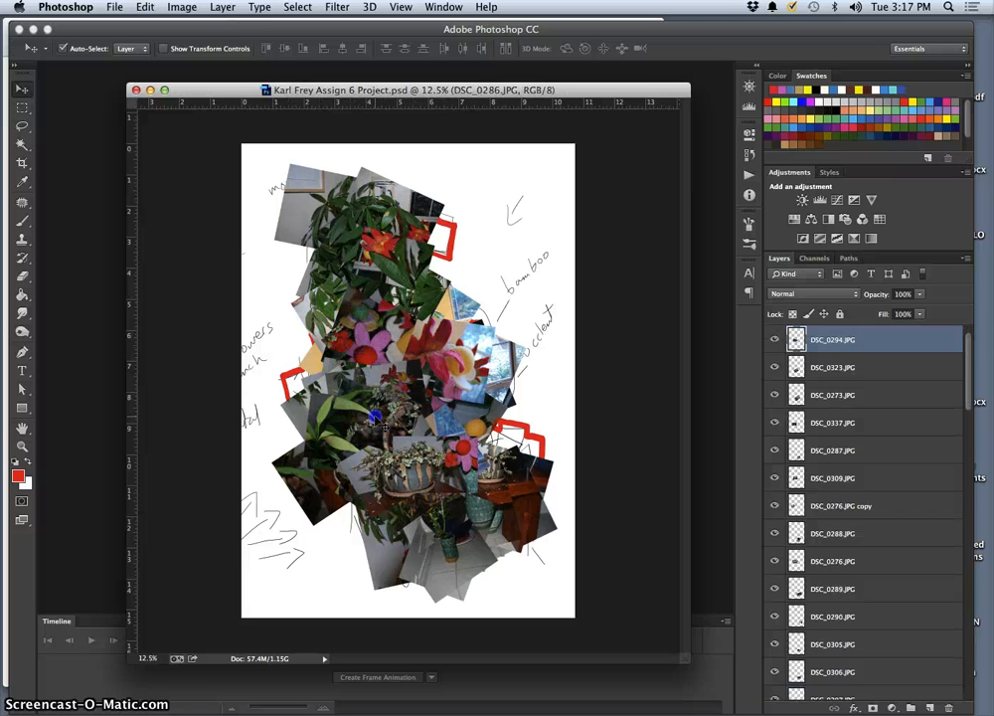
click(470, 414)
click(443, 543)
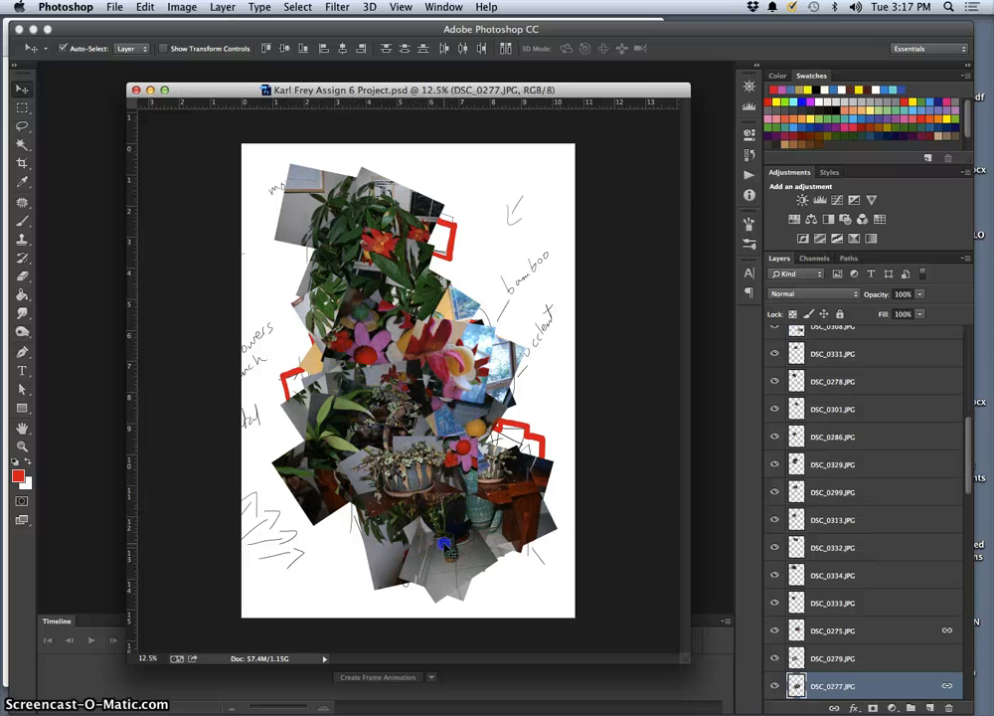
Auto-select photos at the collage's lower and upper left, and toggle DSC_0333 off and on to check its contribution
click(388, 539)
drag(338, 428, 371, 288)
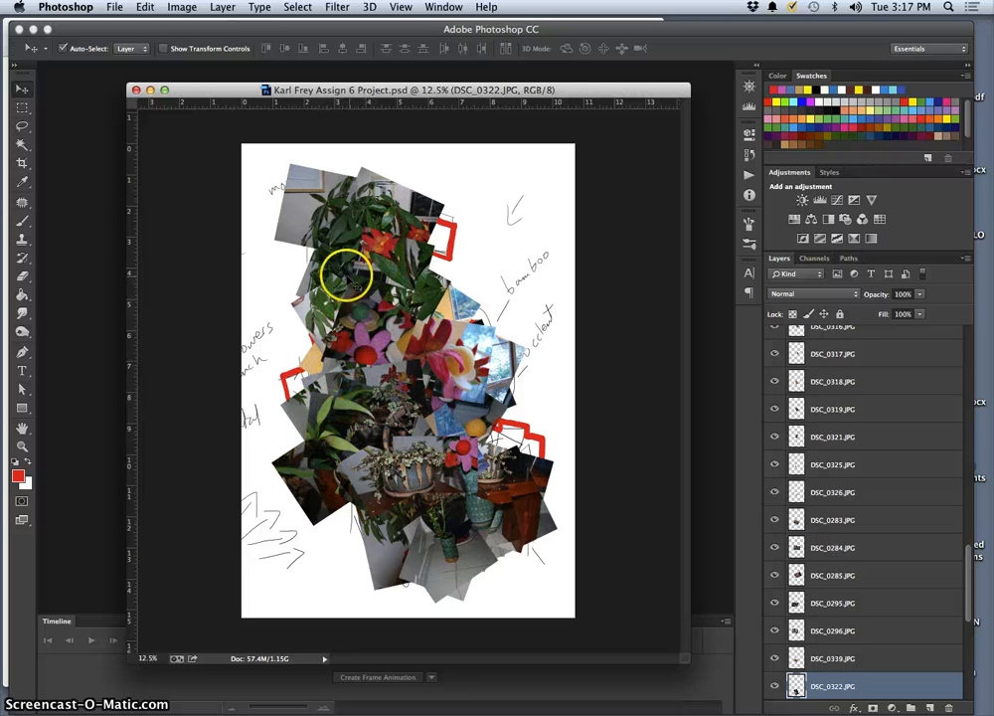
click(318, 273)
click(776, 340)
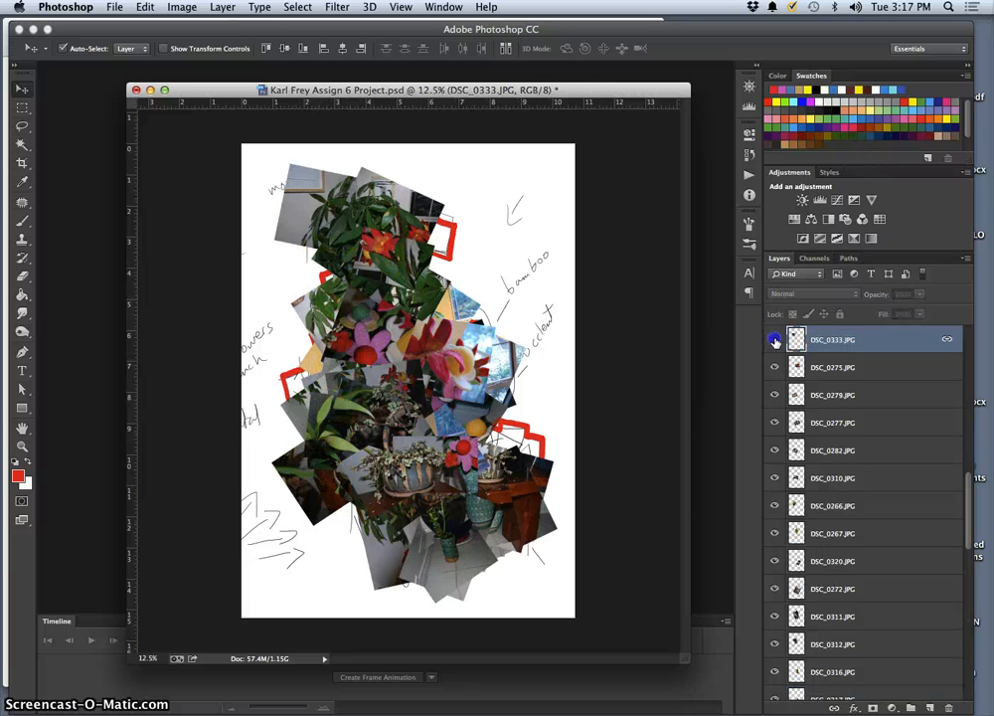
click(775, 340)
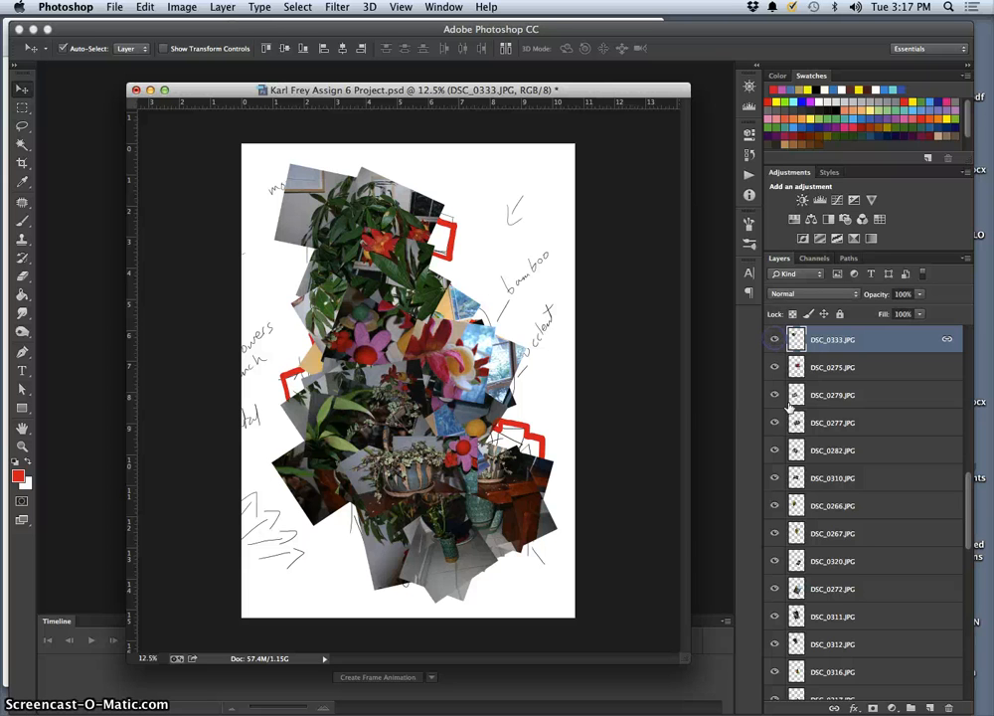
Hide the sketch on Layer 1 and fill the Background layer with white
scroll(833, 584, down, 10)
click(776, 660)
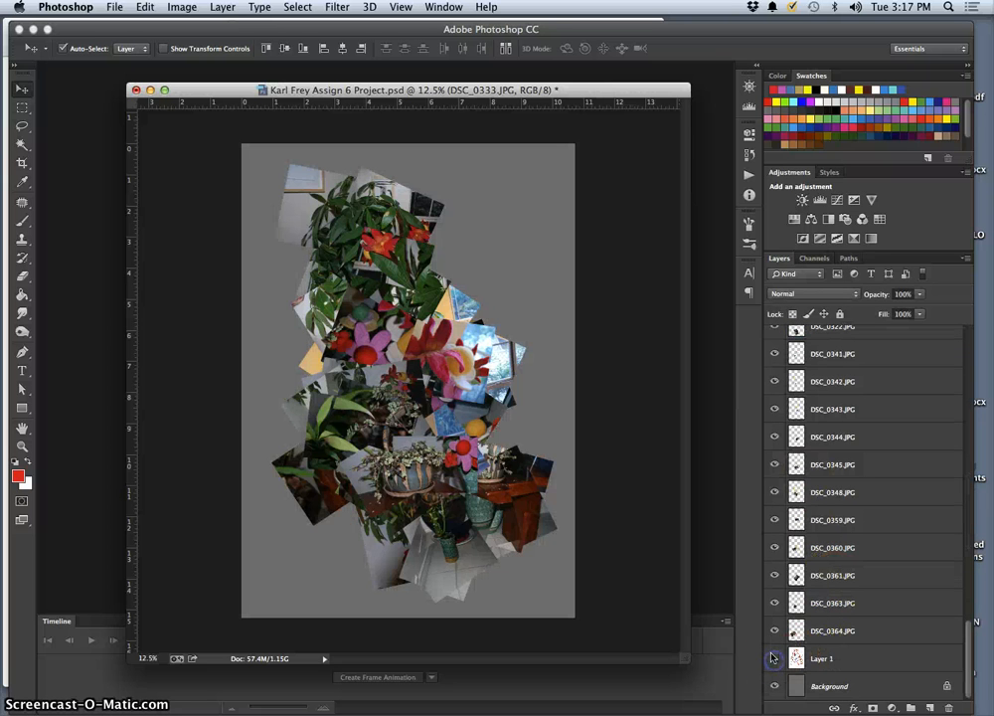
click(829, 686)
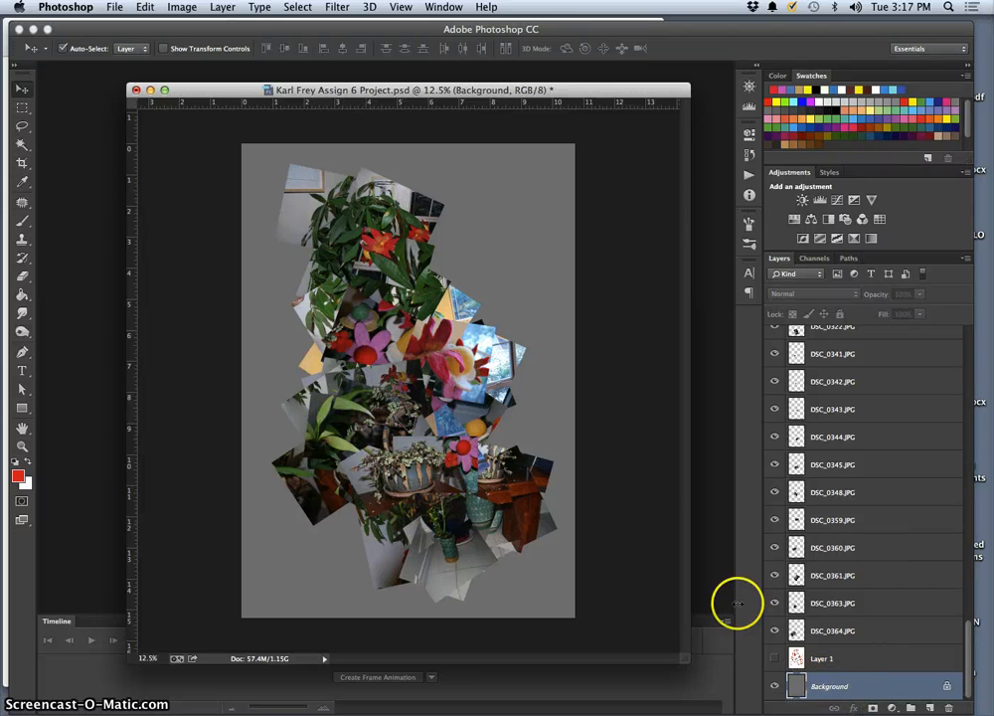
click(144, 7)
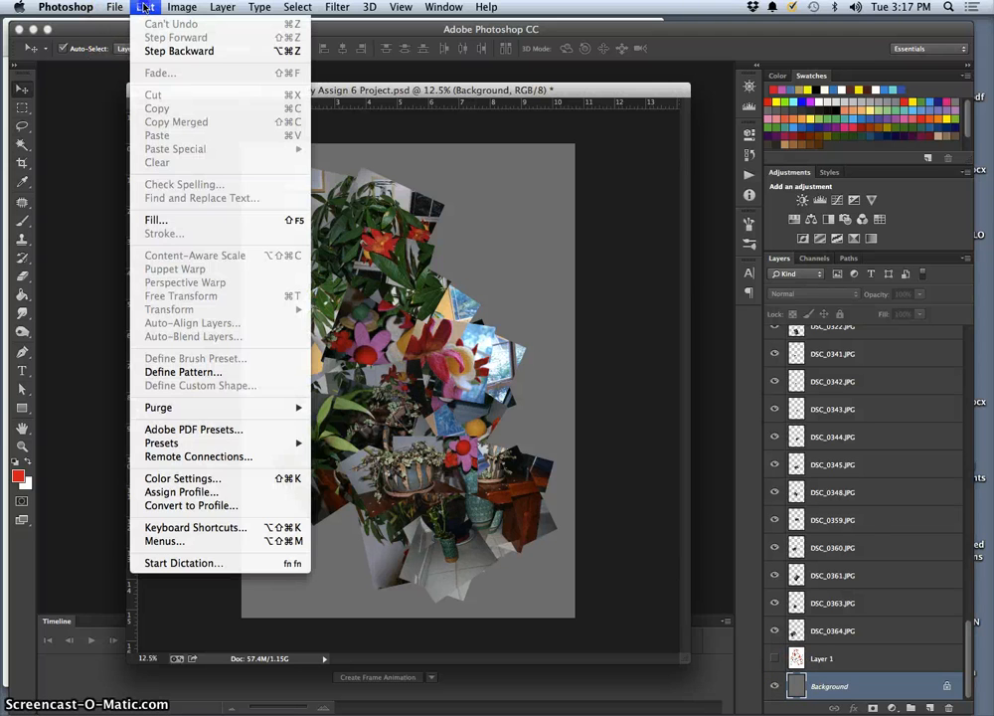
click(165, 218)
click(675, 337)
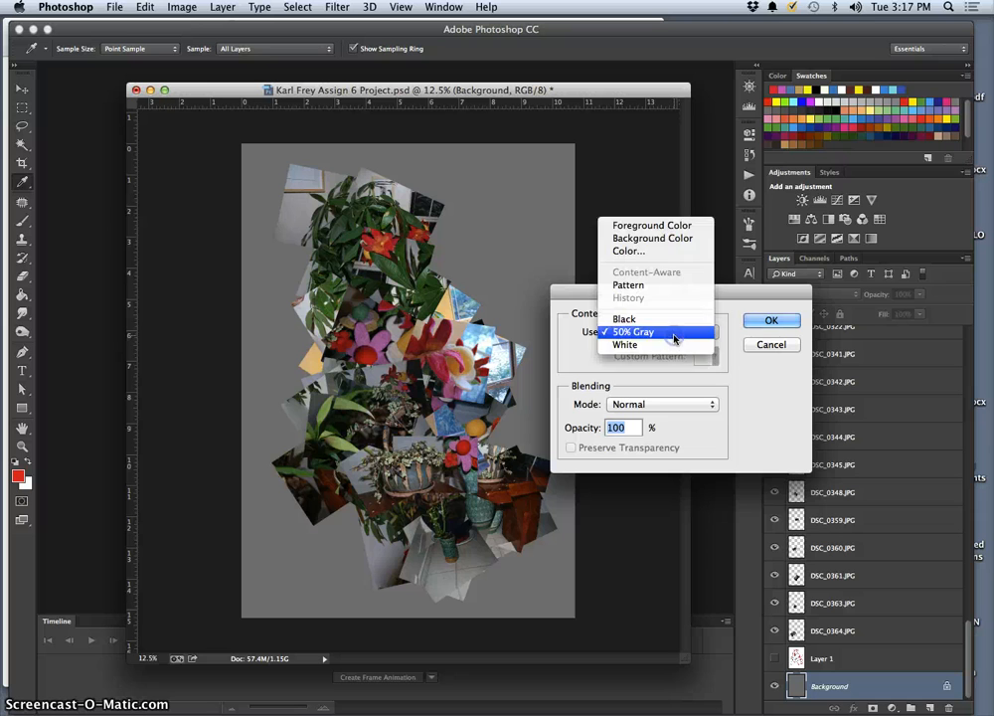
click(666, 345)
click(755, 320)
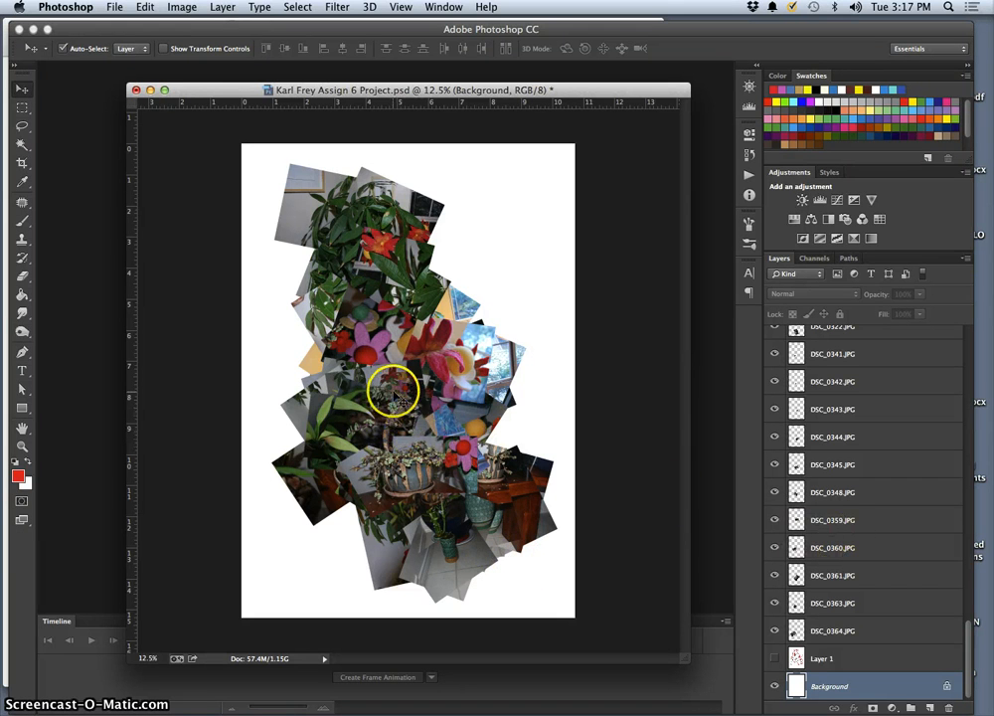
Select the DSC_0267 photo on the collage's right edge, above the large felt flower, and hide its layer
click(378, 301)
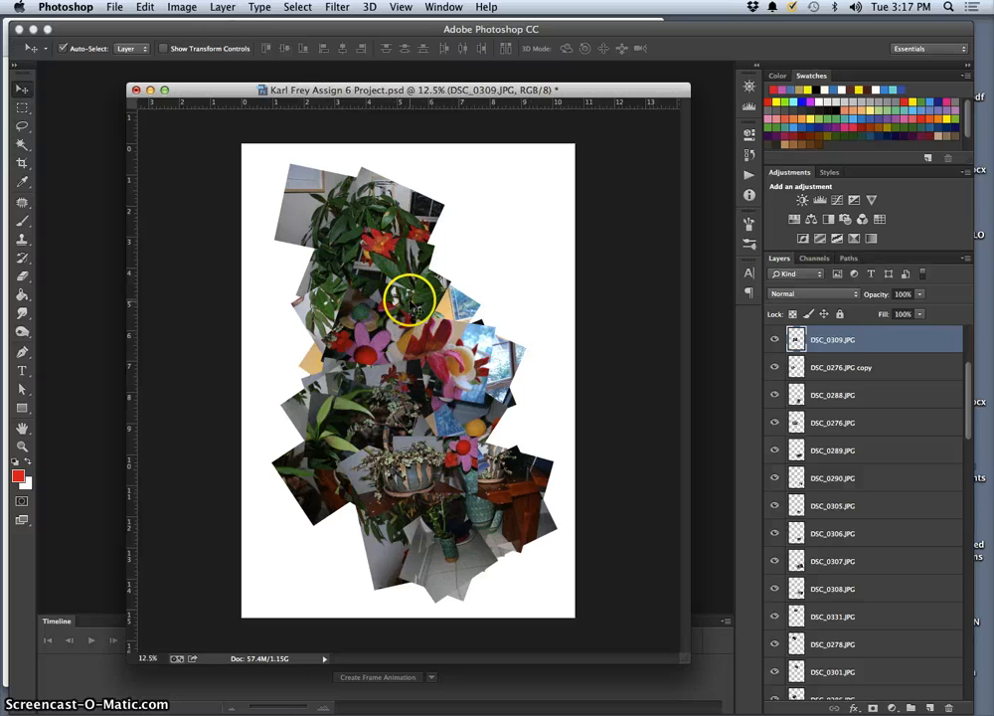
click(456, 310)
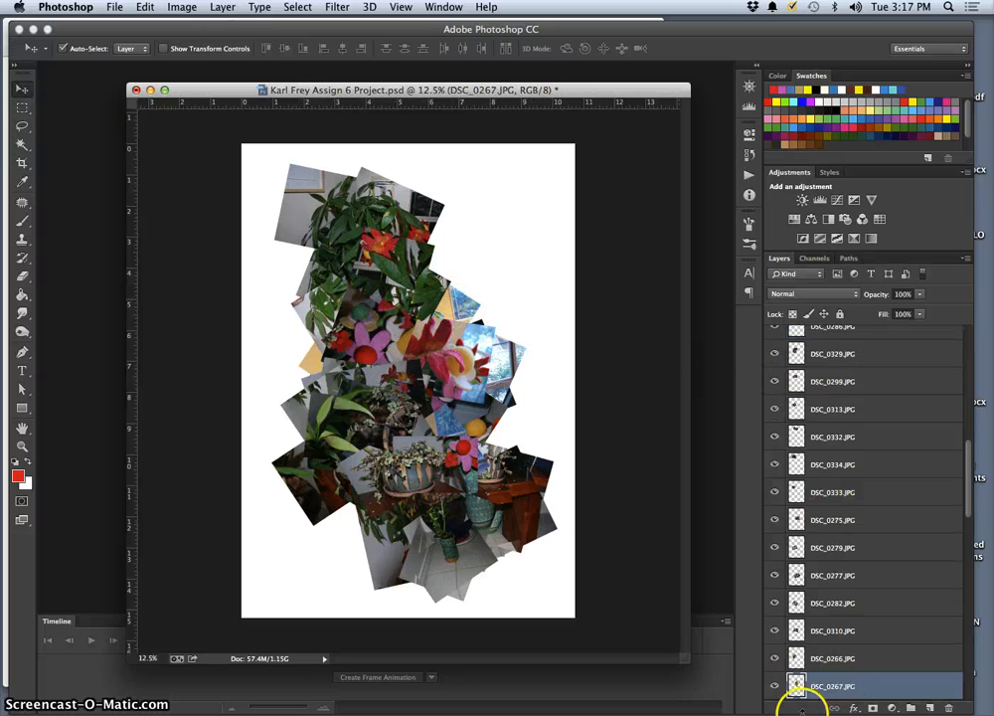
click(775, 688)
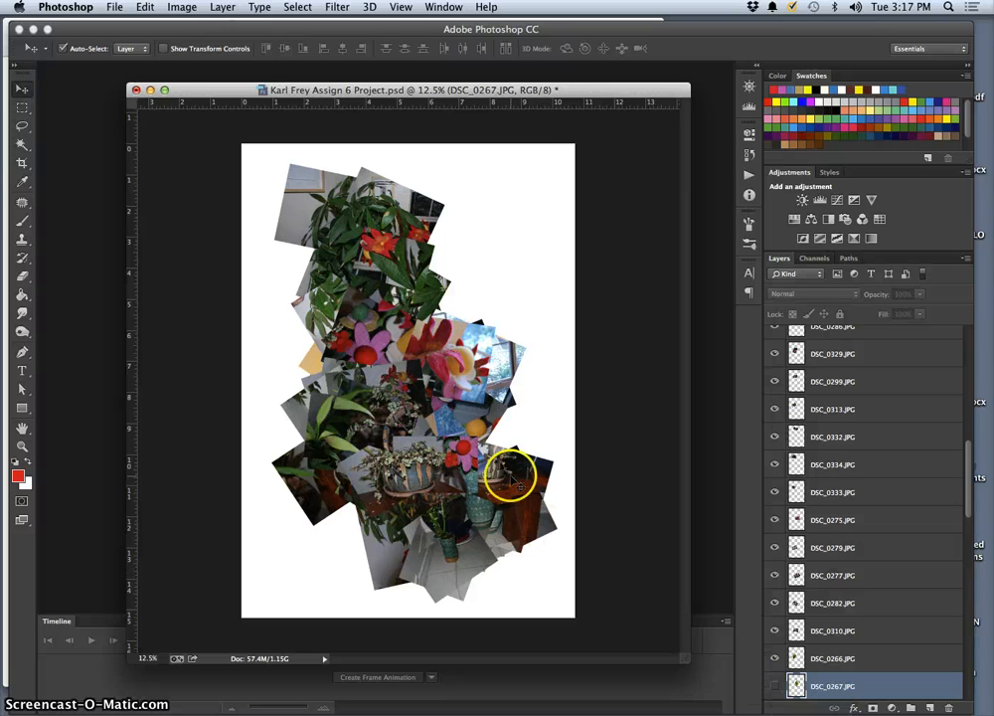
key(super+equal)
key(super+equal)
key(super+equal)
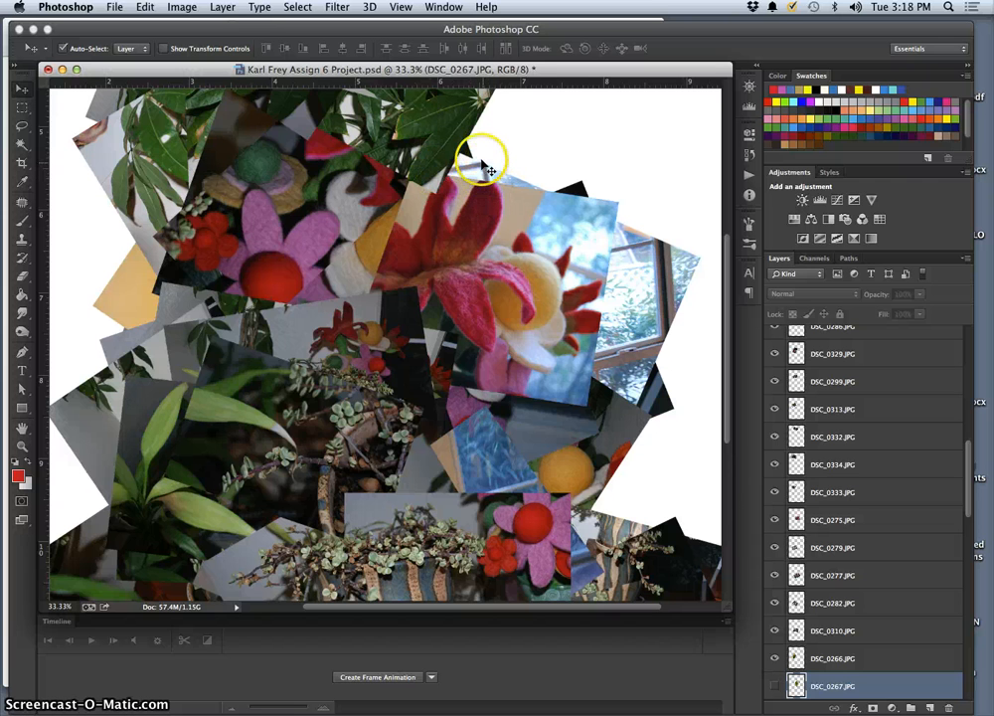
key(super+minus)
key(super+minus)
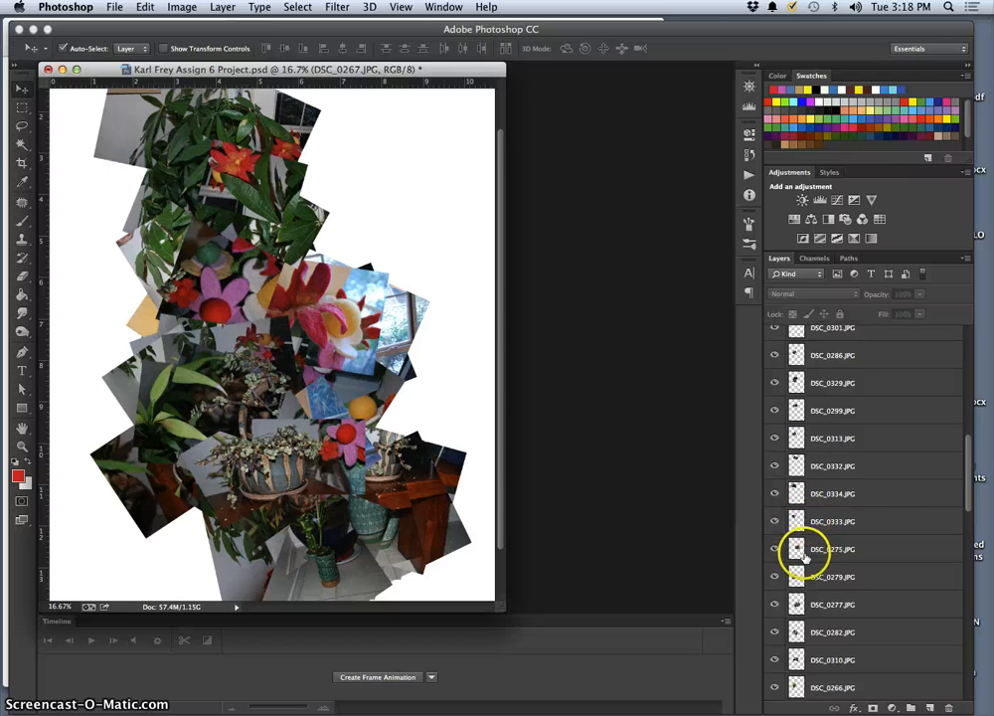
Toggle DSC_0267 on and off to compare the collage with and without it, leaving it hidden
scroll(795, 577, down, 2)
click(776, 627)
click(775, 627)
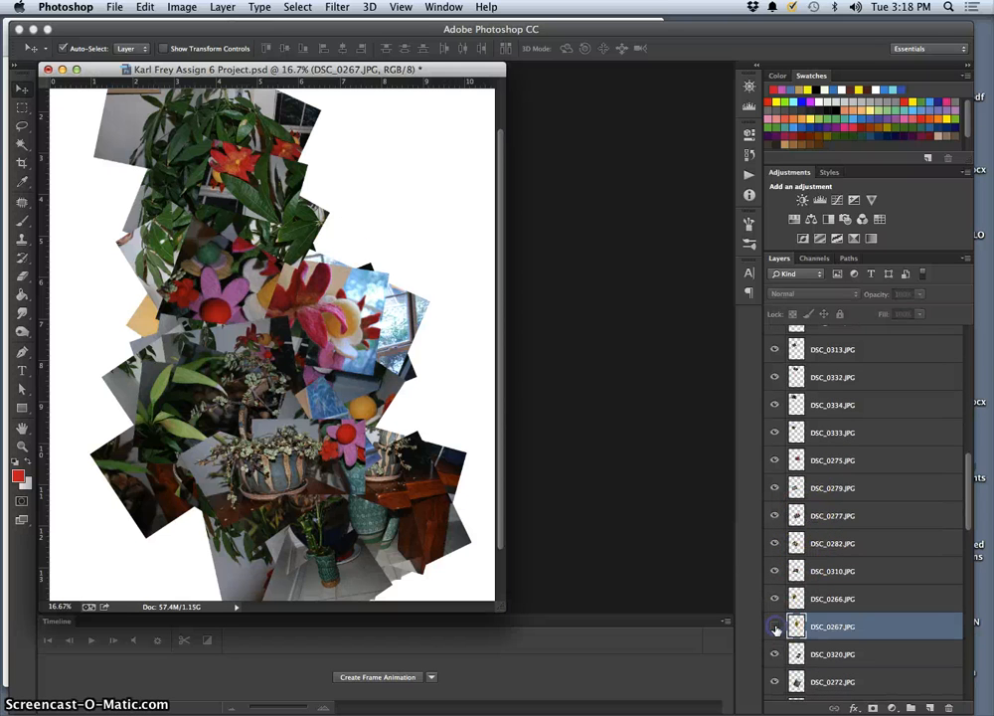
click(775, 627)
click(775, 626)
scroll(340, 218, up, 1)
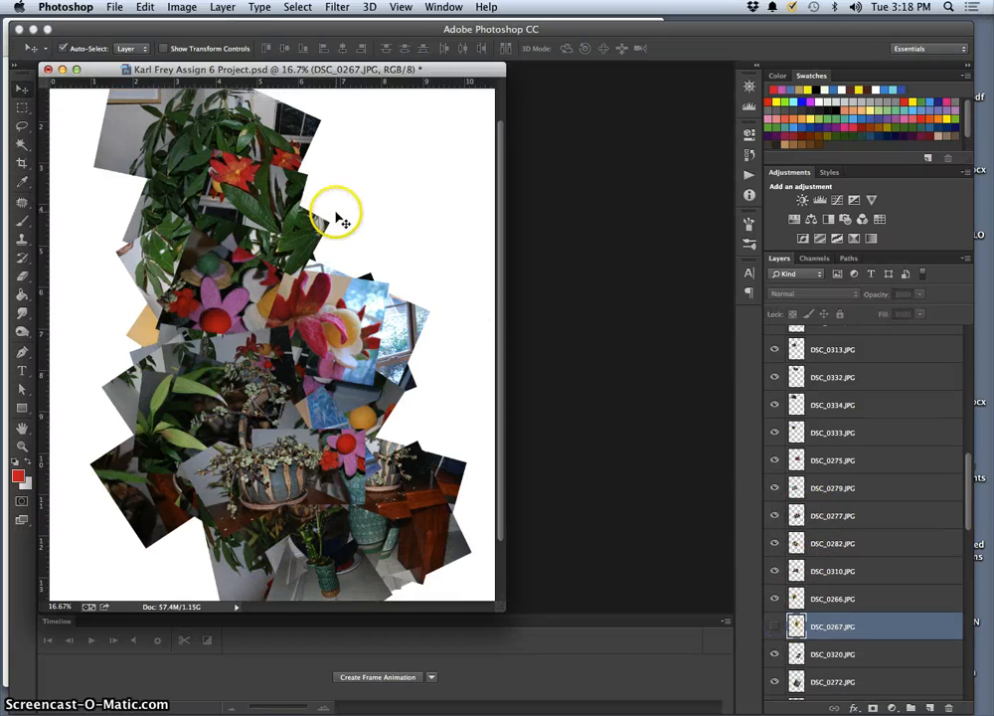
scroll(275, 298, up, 2)
scroll(239, 250, up, 1)
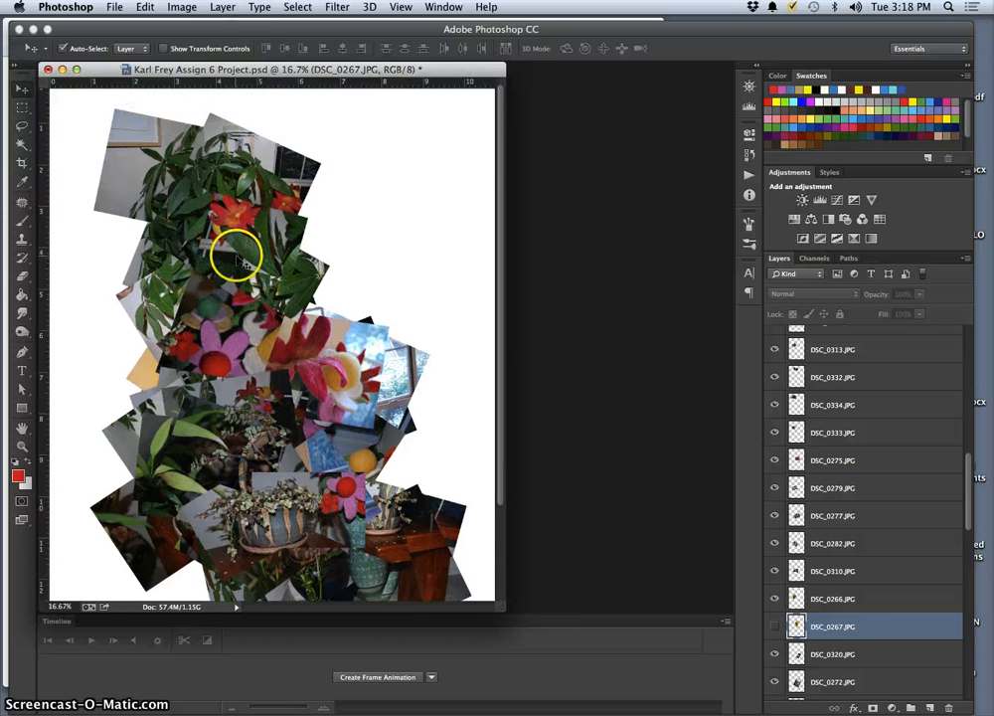
scroll(263, 279, up, 1)
scroll(263, 279, down, 5)
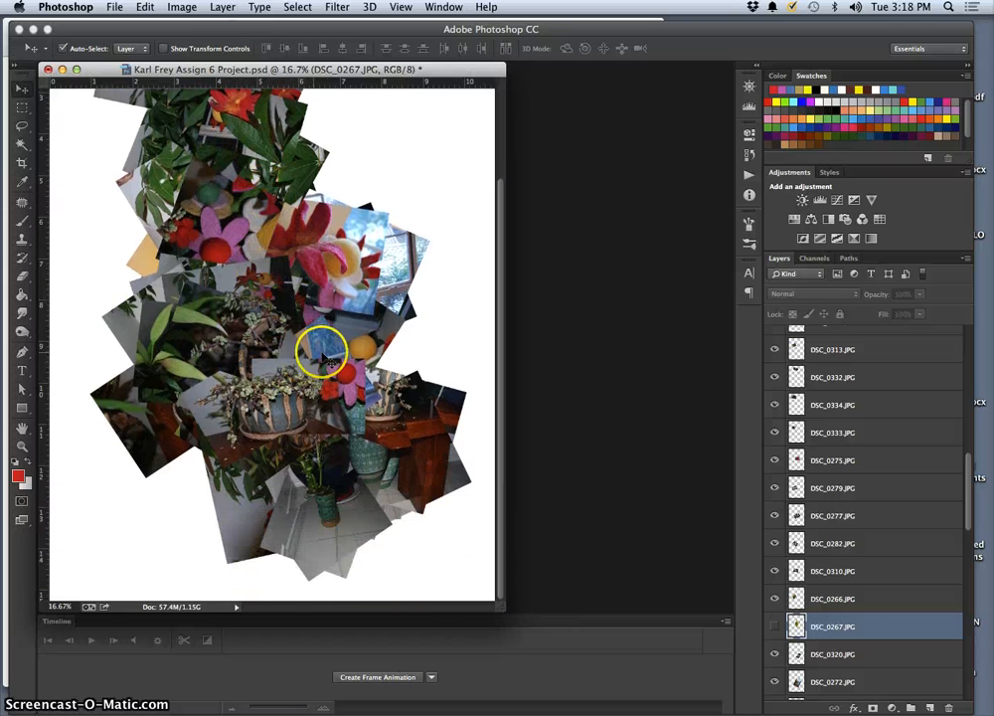
Select the DSC_0320 photo with the yellow felt ball and toggle its layer off and on to check its contribution
drag(335, 348, 355, 344)
click(800, 651)
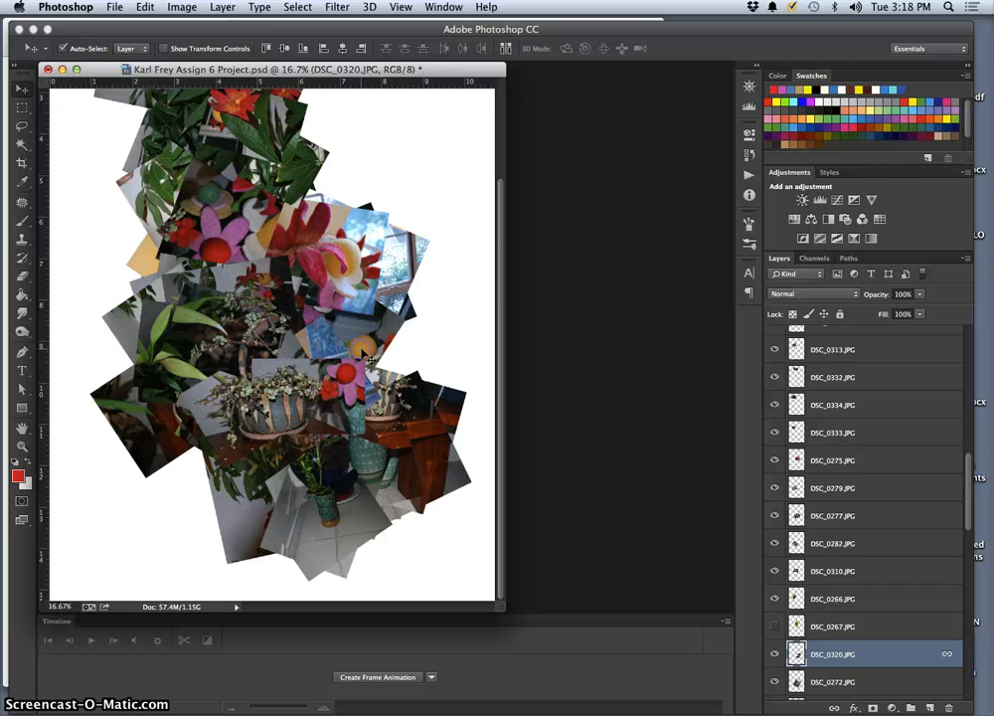
click(775, 653)
click(775, 653)
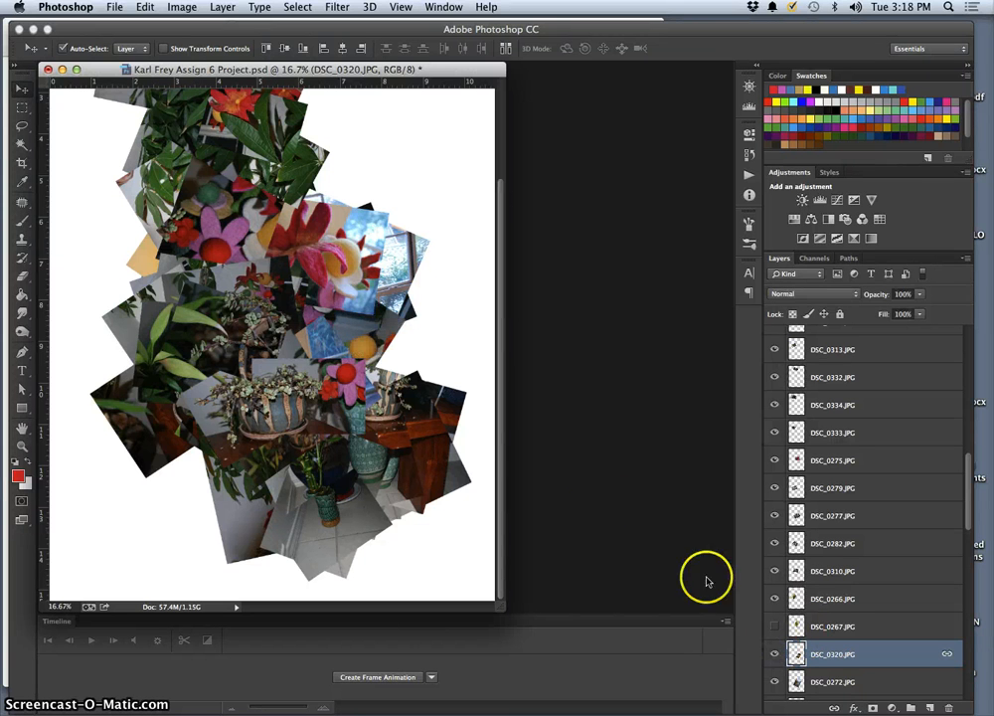
Select the DSC_0322 photo at the collage's lower left, compare the collage with and without it repeatedly, and leave it hidden
click(227, 484)
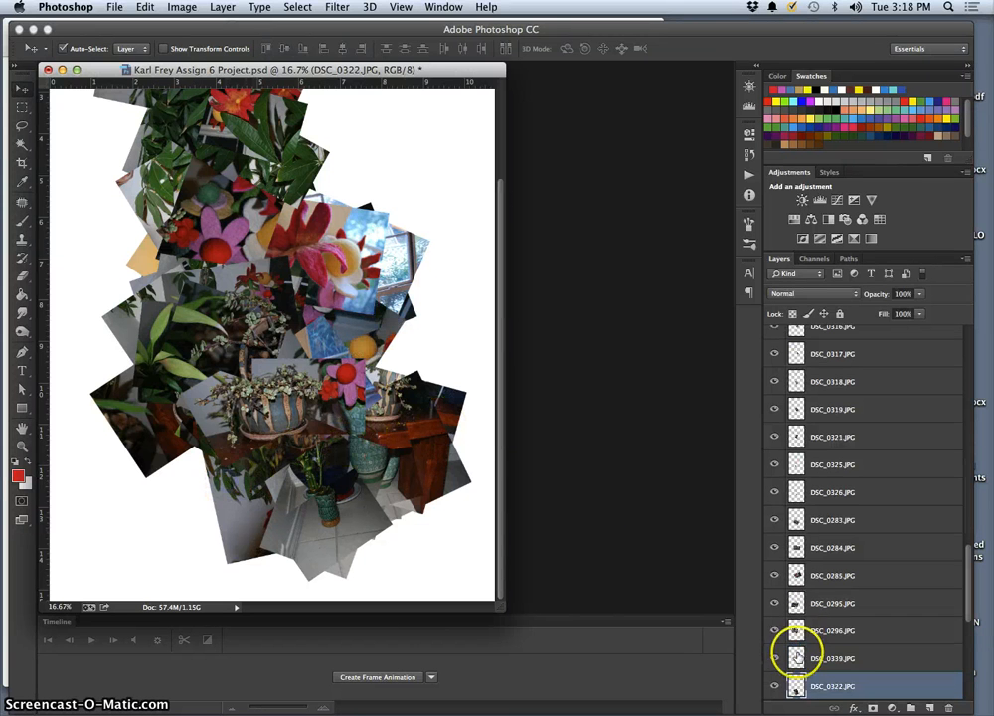
click(774, 686)
click(775, 685)
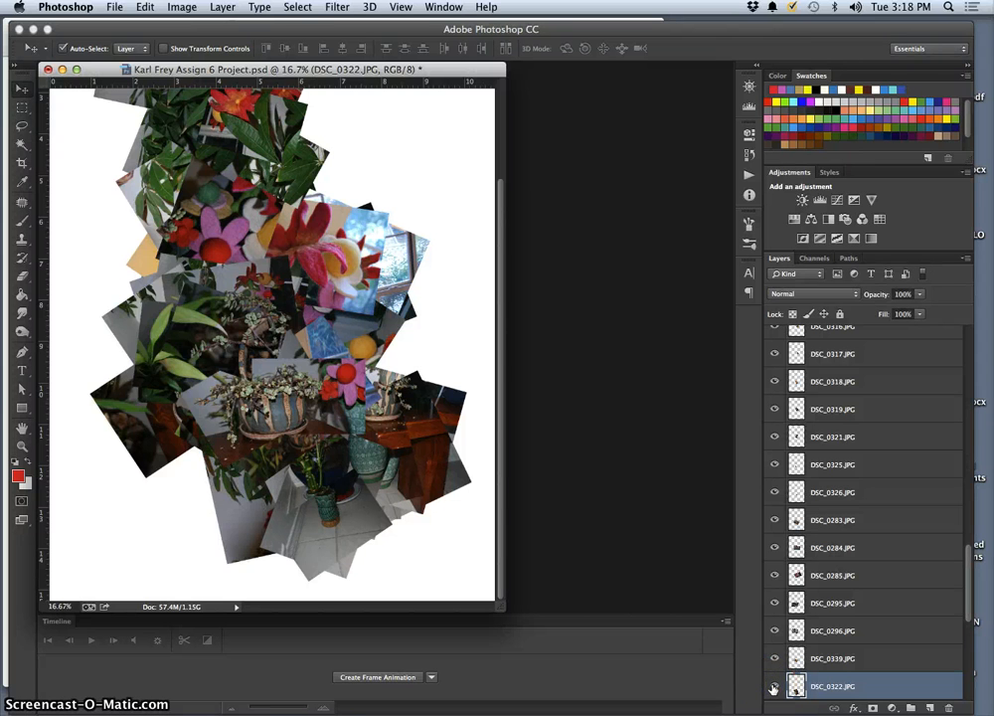
click(774, 686)
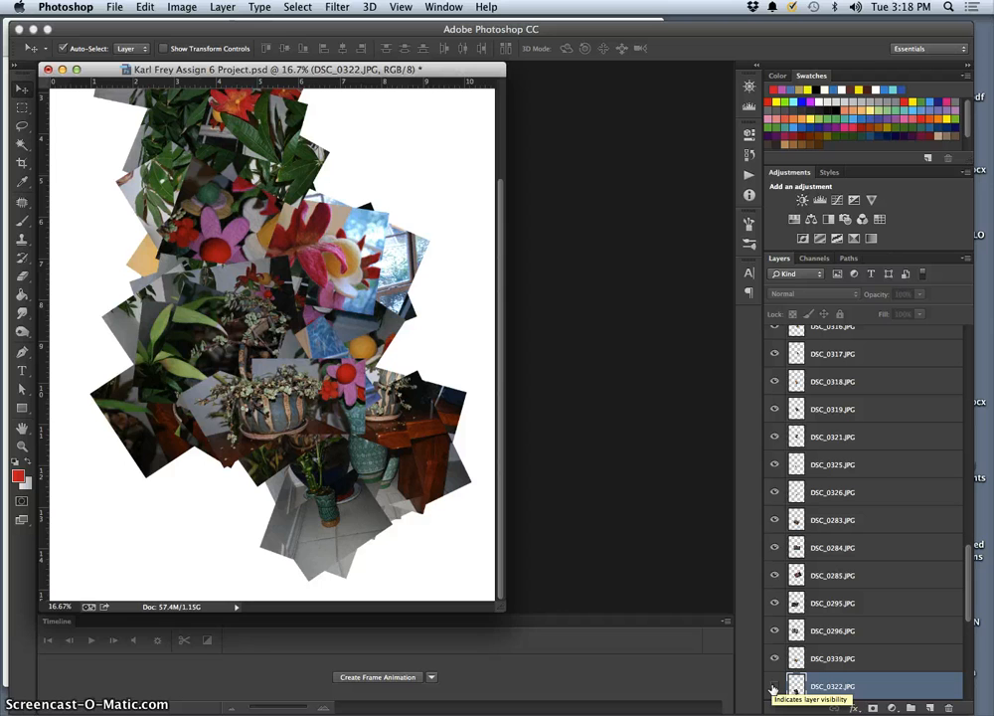
key(super+minus)
click(774, 686)
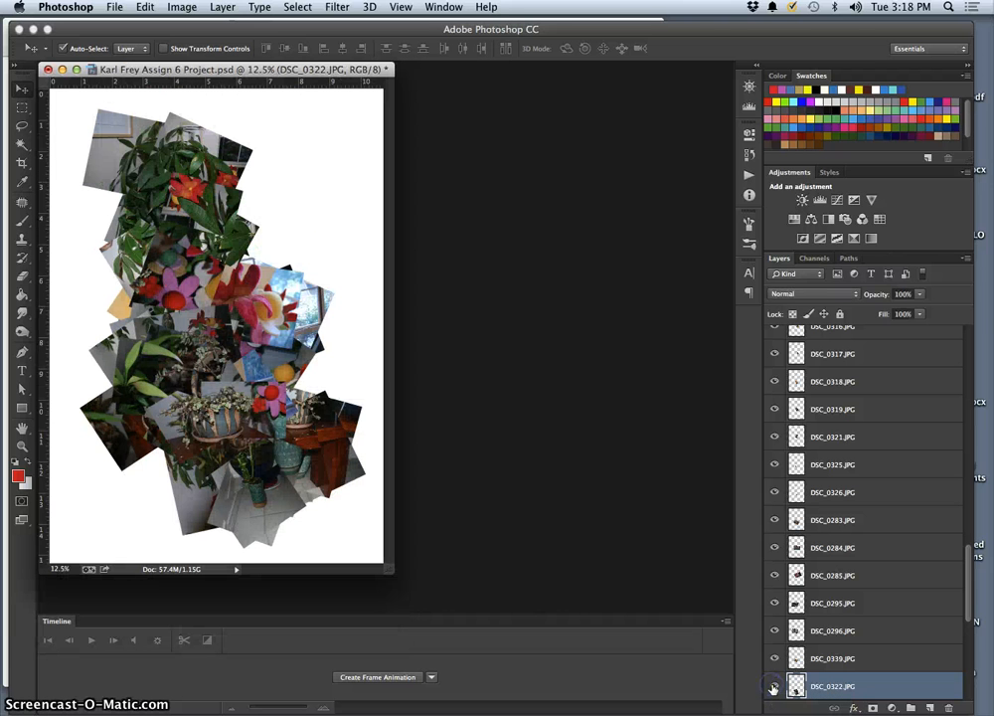
click(774, 686)
click(774, 685)
click(775, 686)
click(774, 686)
click(774, 686)
click(774, 685)
click(774, 686)
click(774, 686)
click(774, 686)
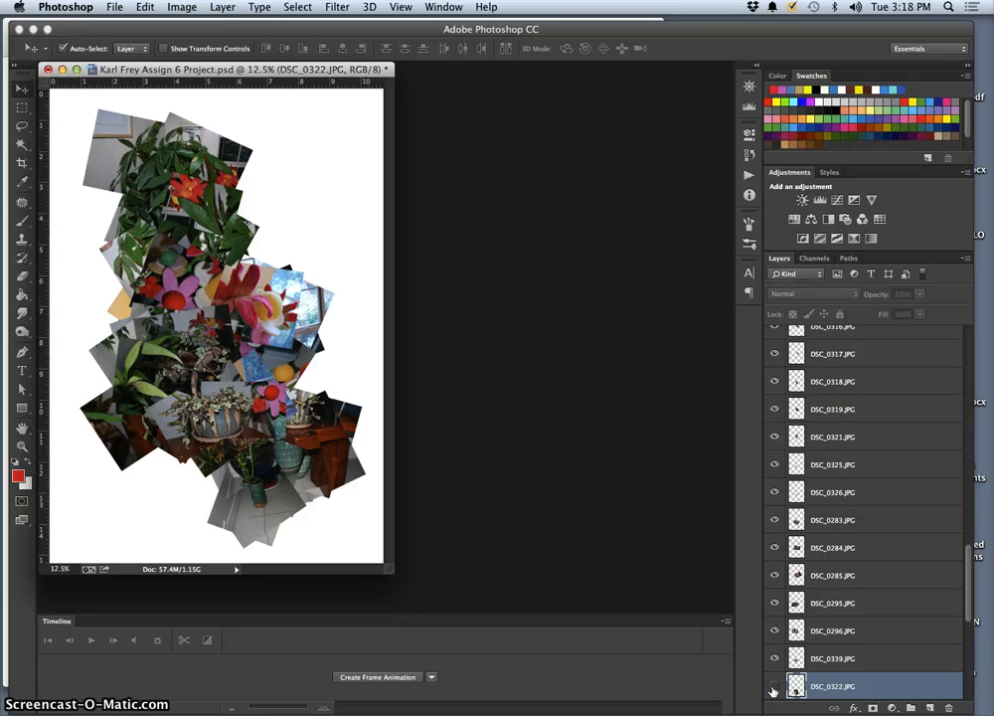
click(775, 686)
click(775, 686)
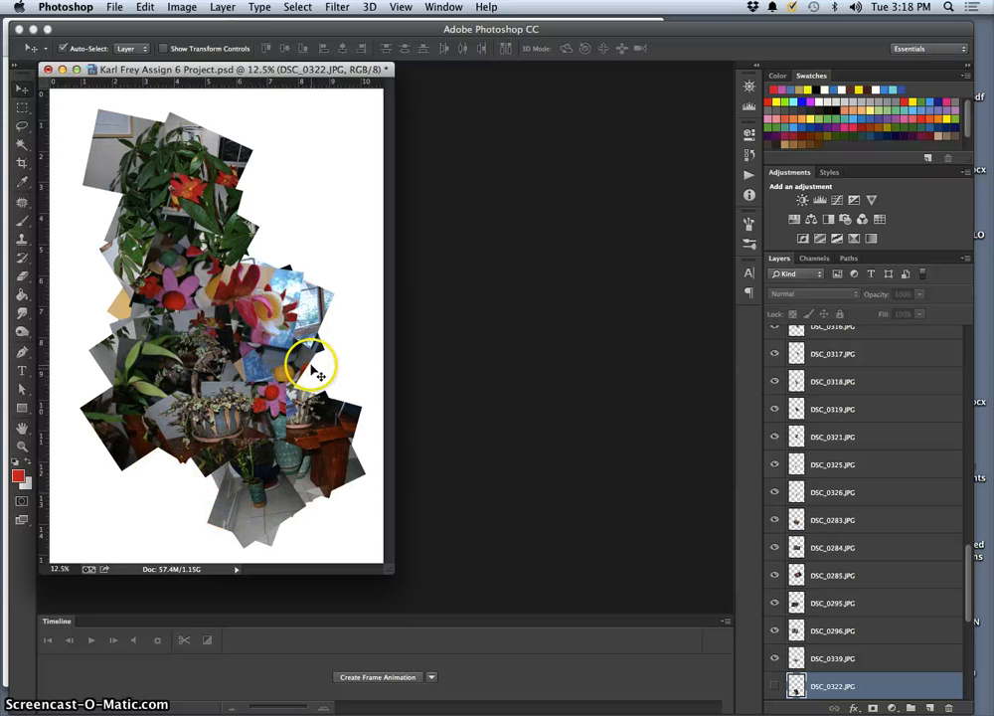
Enlarge the document window and apply Auto Tone to the DSC_0278 photo of the leafy plant near the collage's top
key(super+plus)
scroll(338, 367, up, 3)
scroll(344, 370, down, 4)
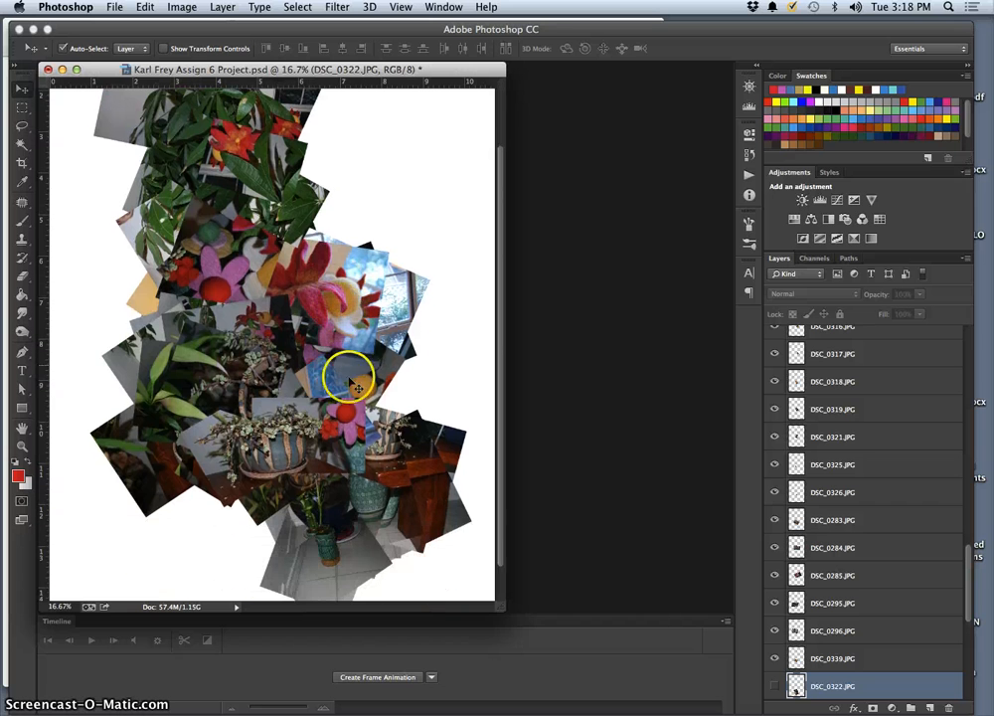
drag(501, 609, 644, 684)
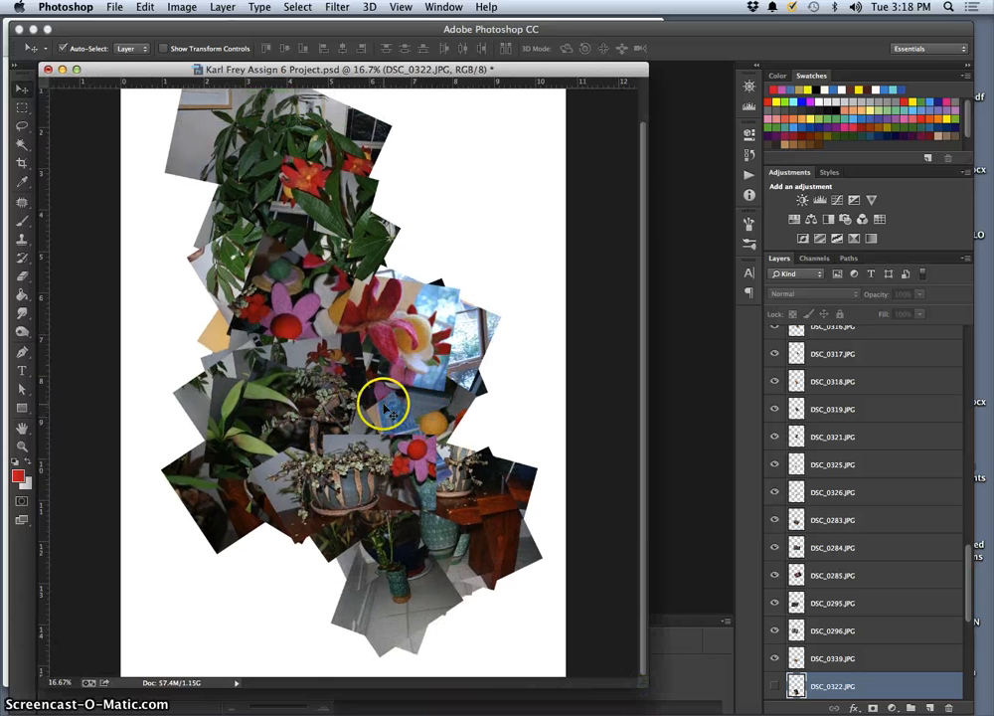
click(248, 161)
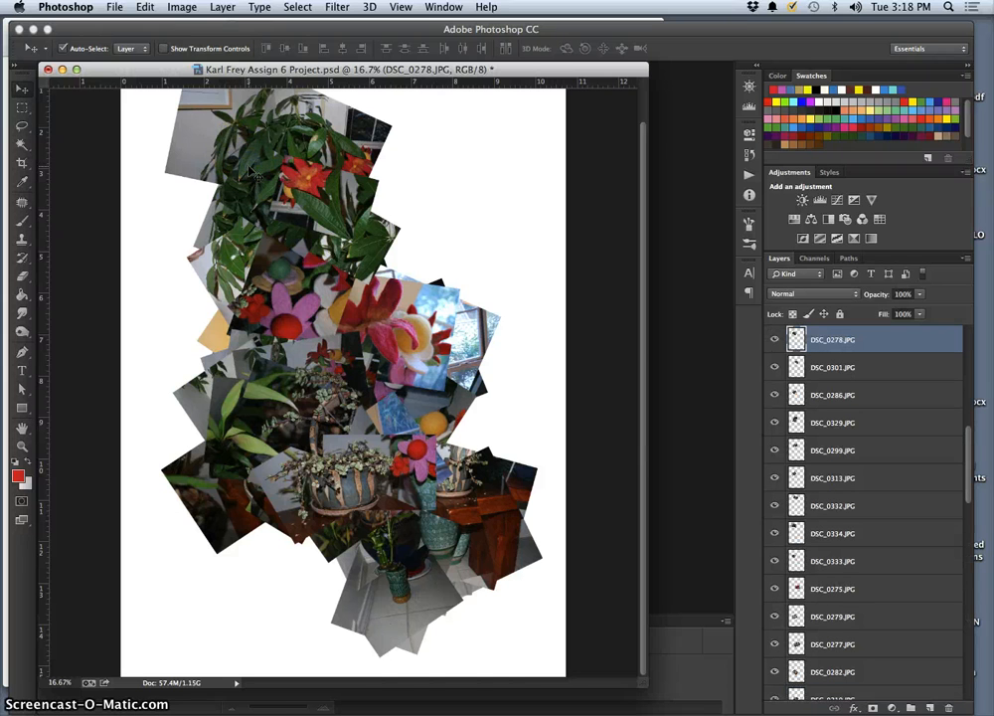
click(182, 7)
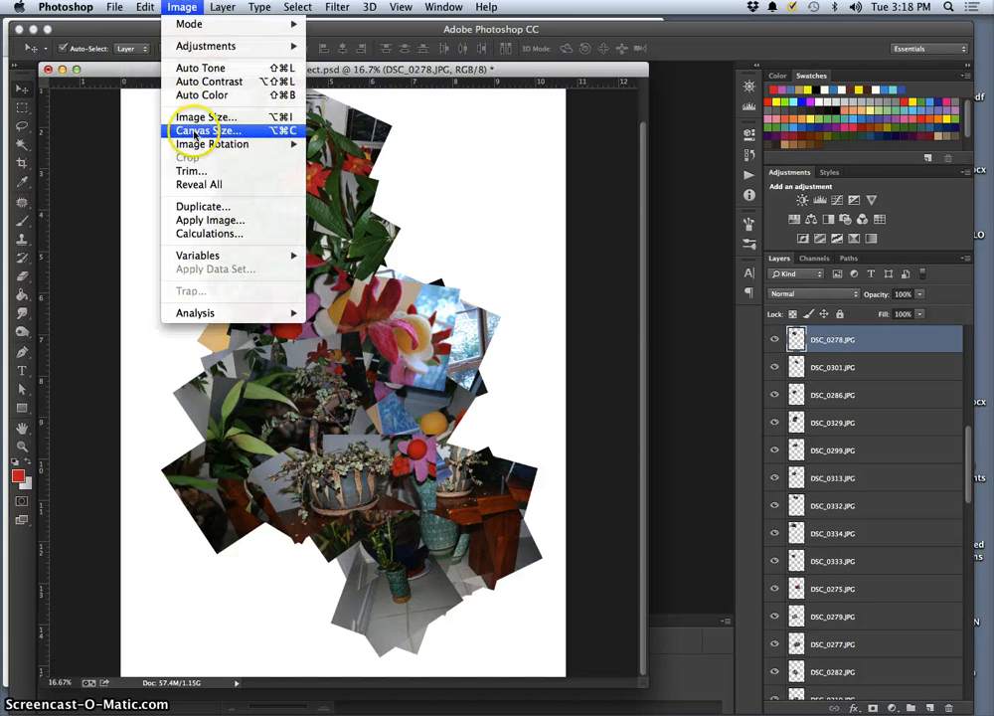
mouse_move(215, 147)
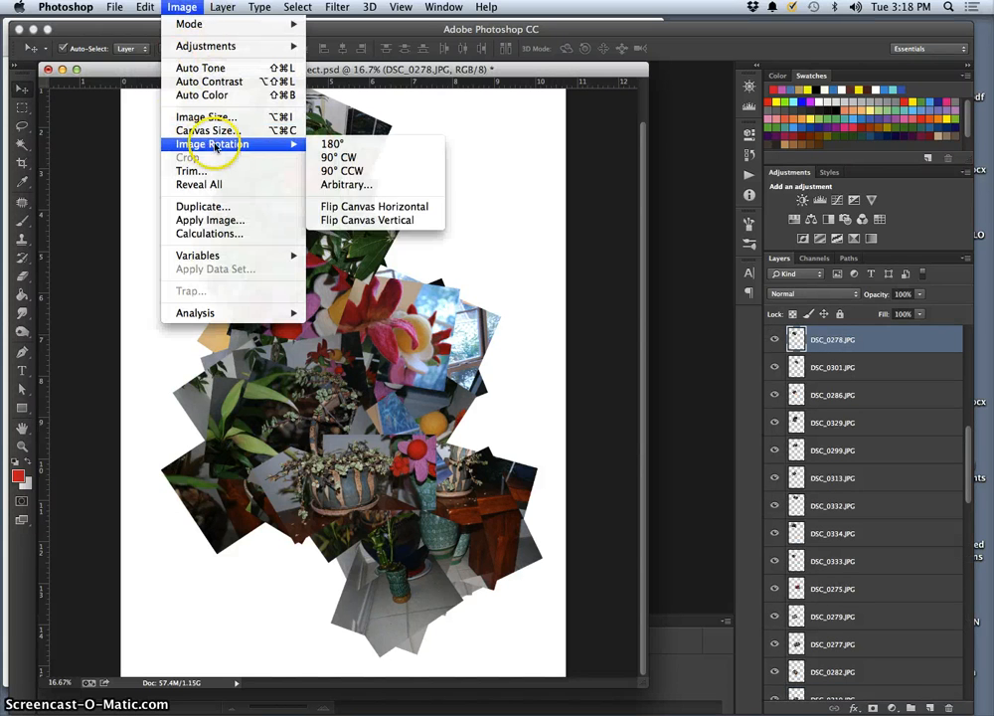
click(205, 74)
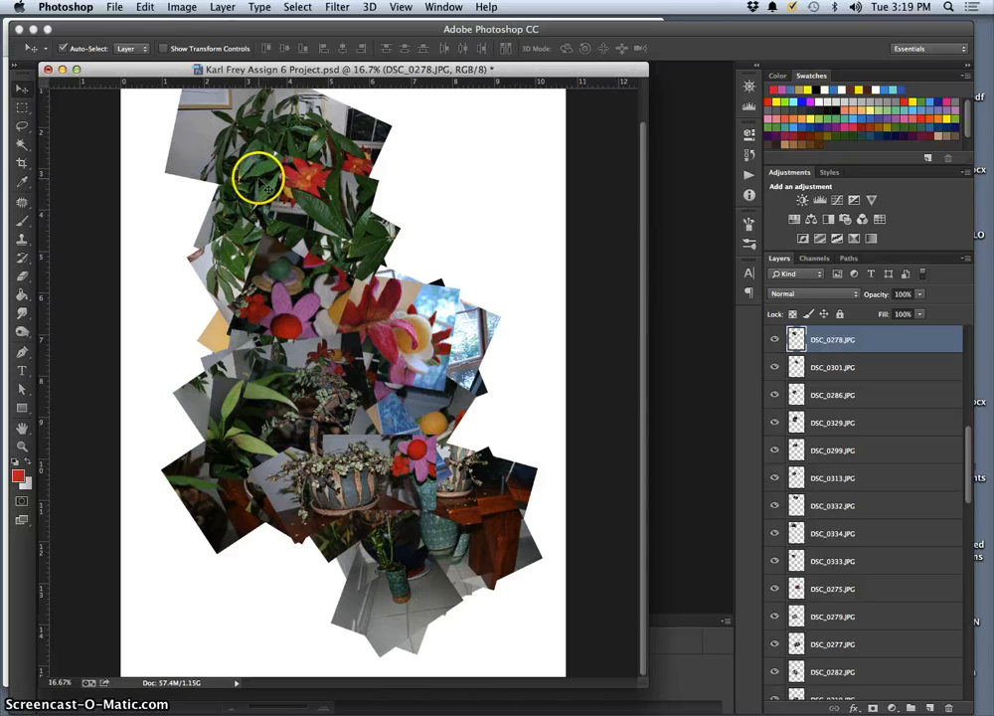
Apply Auto Color to the DSC_0334 photo at the collage's upper-left corner
click(214, 127)
click(181, 7)
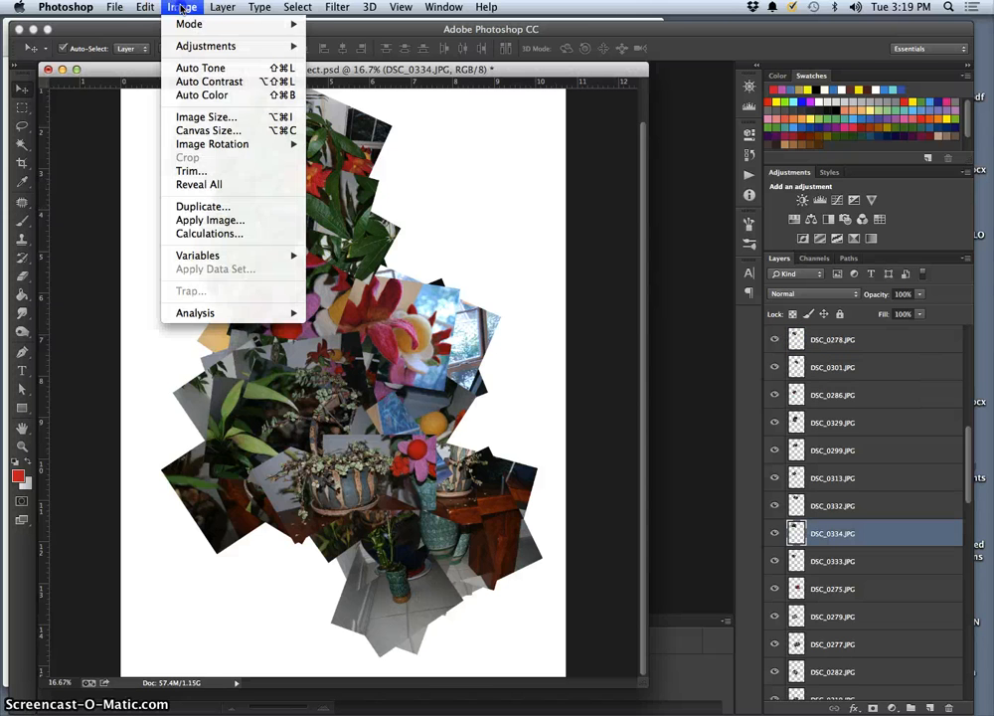
click(174, 95)
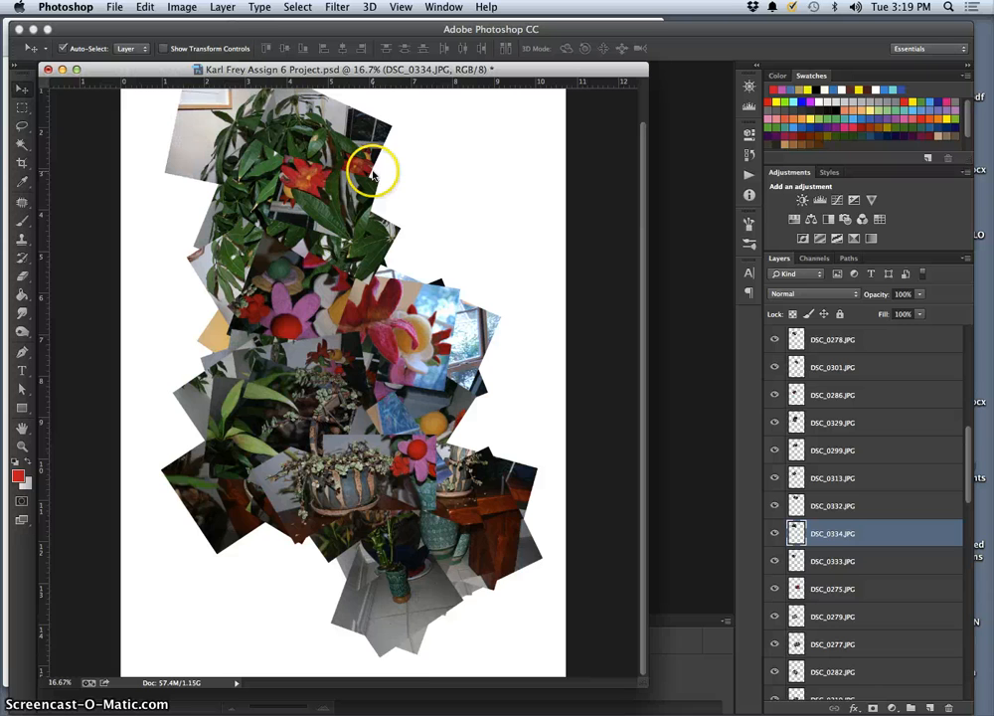
Apply Auto Color to the DSC_0286 photo with the pink felt flower and to the DSC_0331 photo with the orange flower
scroll(374, 173, up, 3)
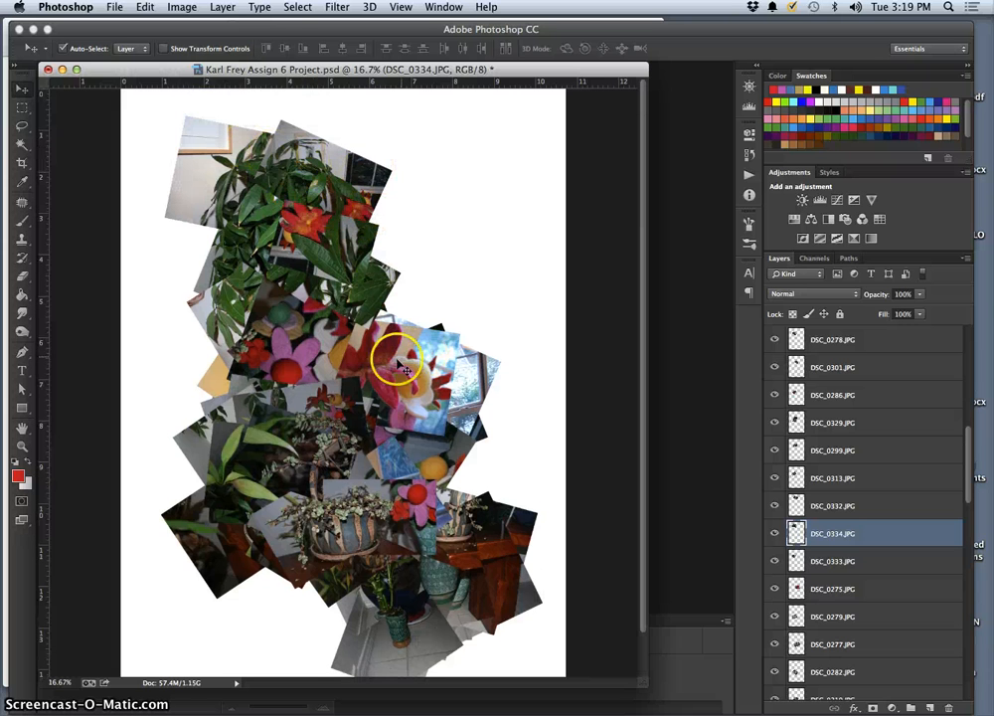
click(316, 366)
click(188, 9)
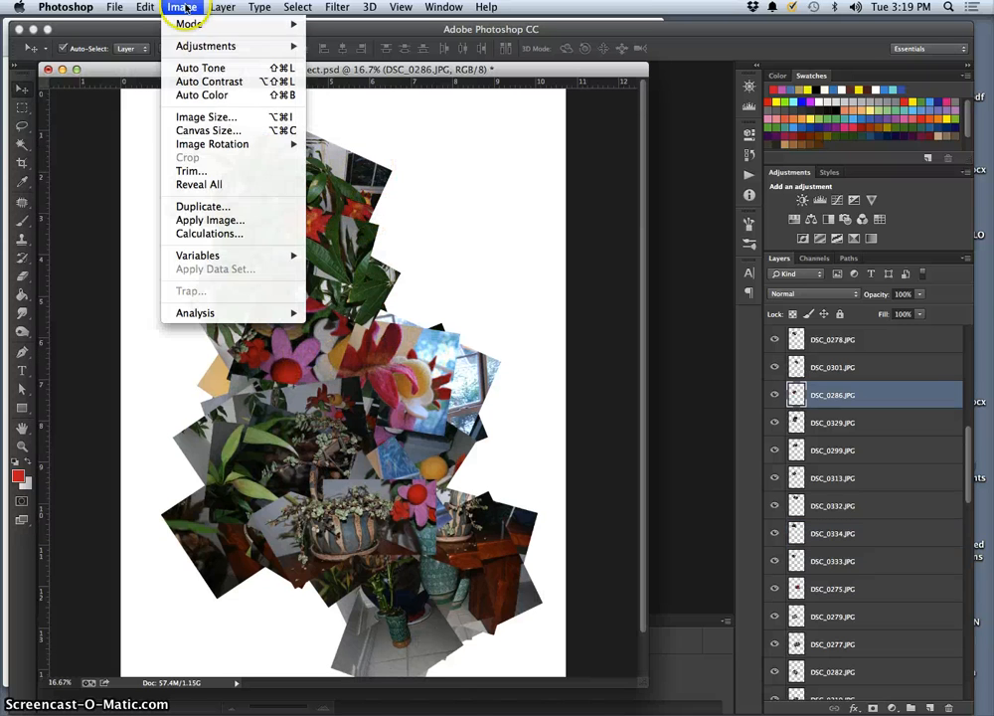
click(202, 95)
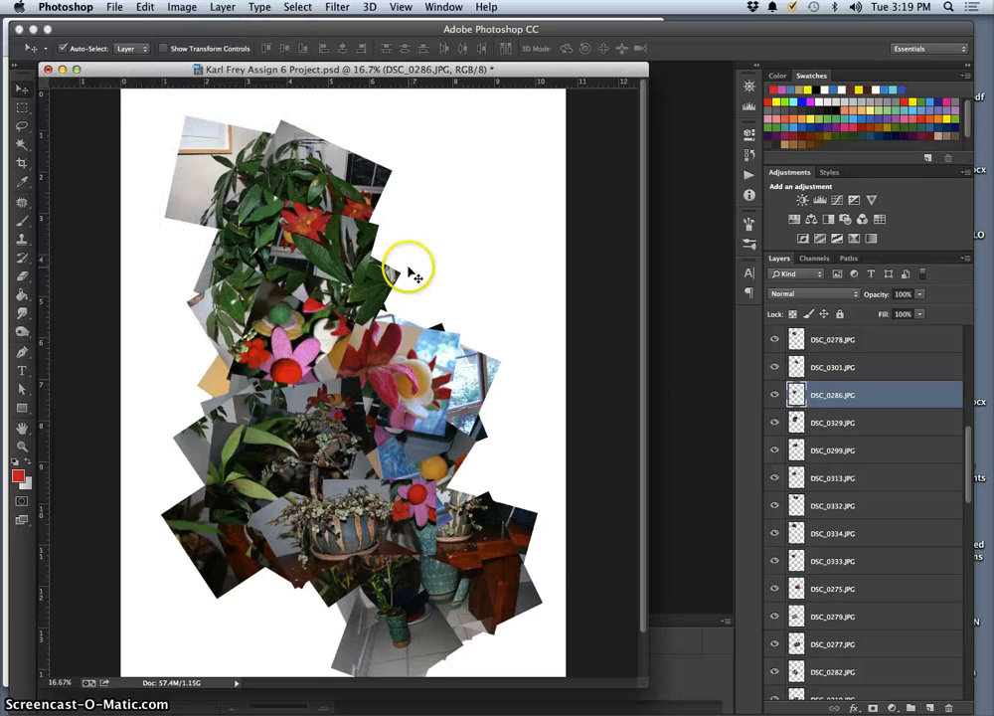
click(306, 195)
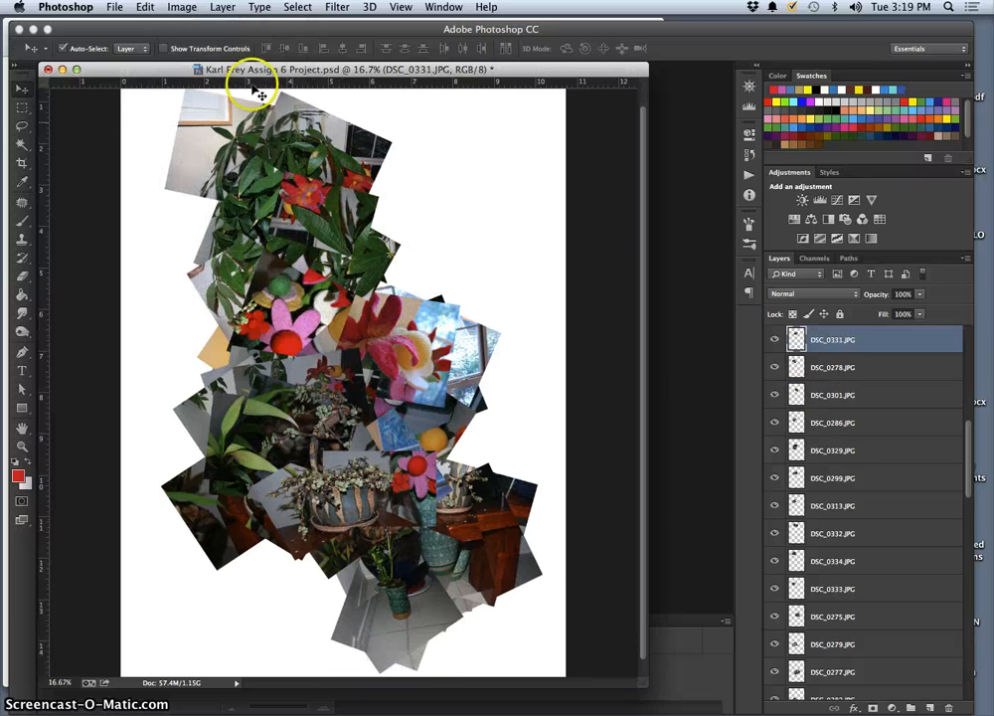
click(182, 7)
click(202, 94)
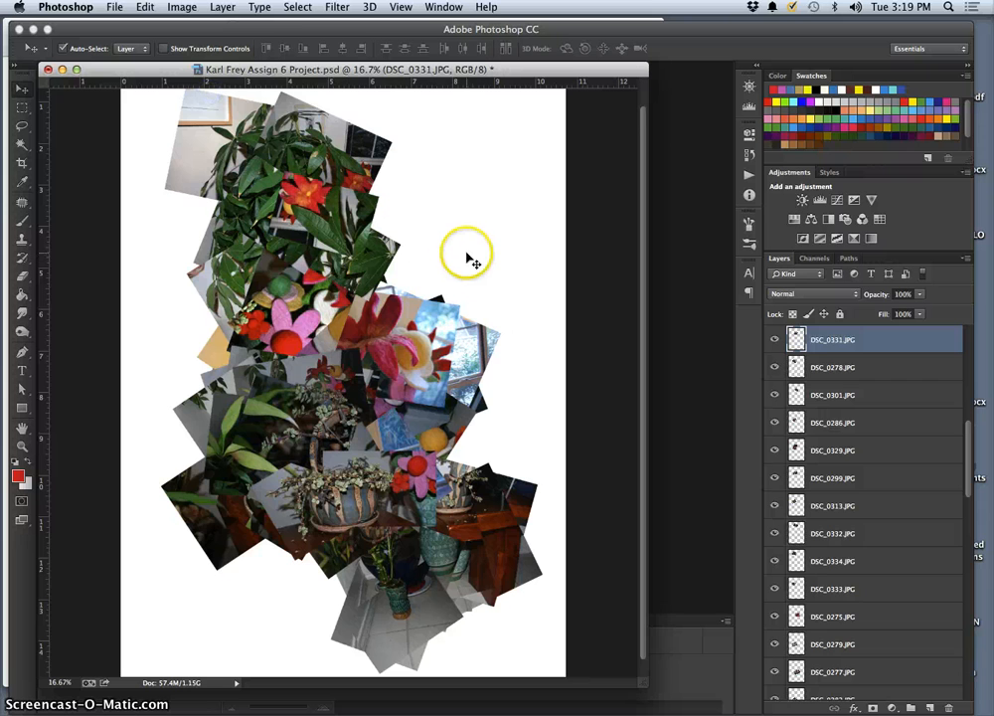
Apply Auto Contrast, Auto Color and Auto Tone to the DSC_0275 photo of the large red and white felt flower
click(427, 352)
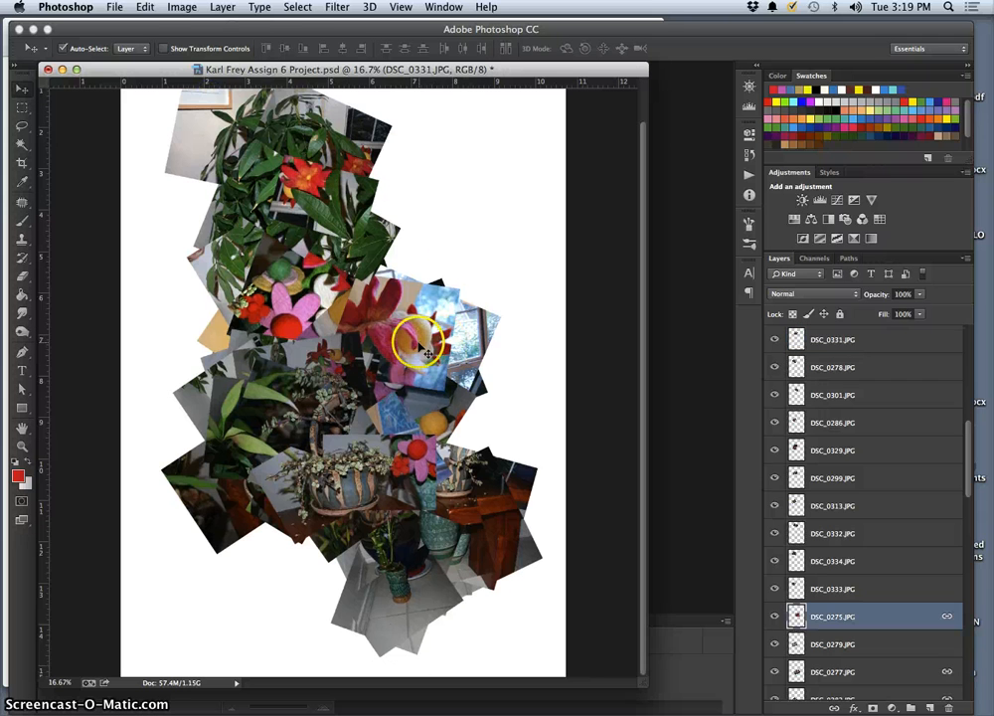
click(192, 10)
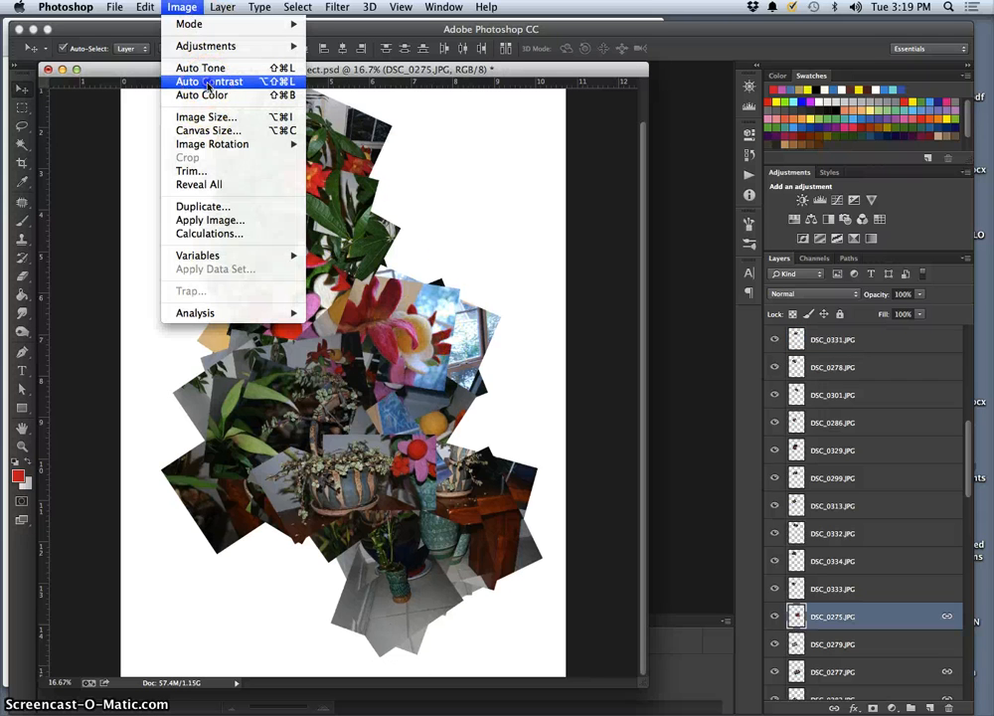
click(208, 81)
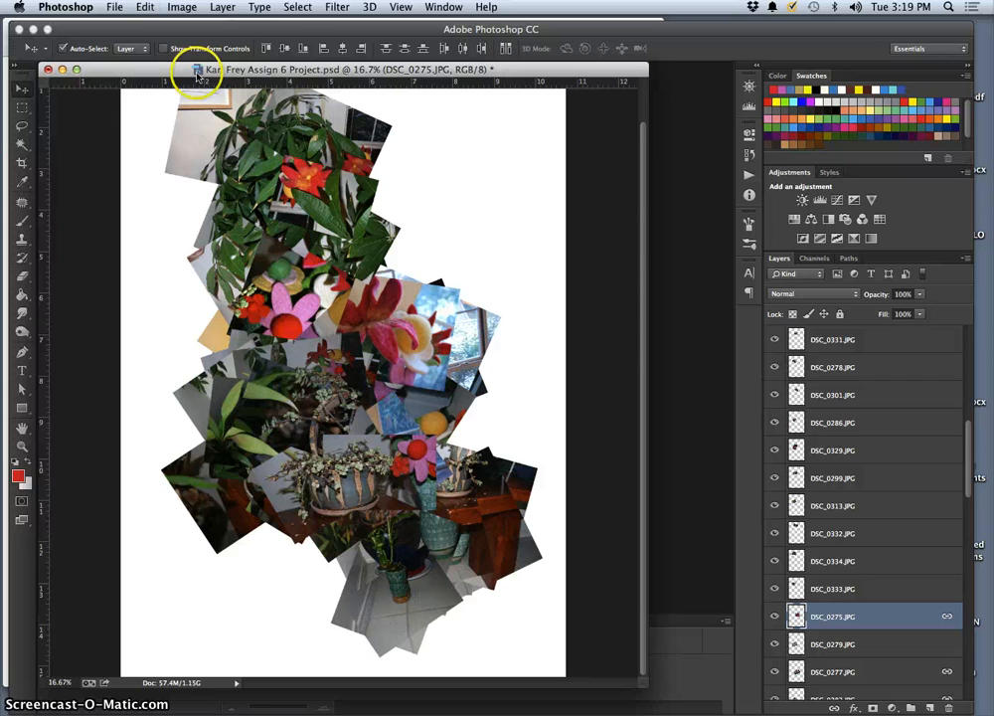
click(171, 10)
click(181, 93)
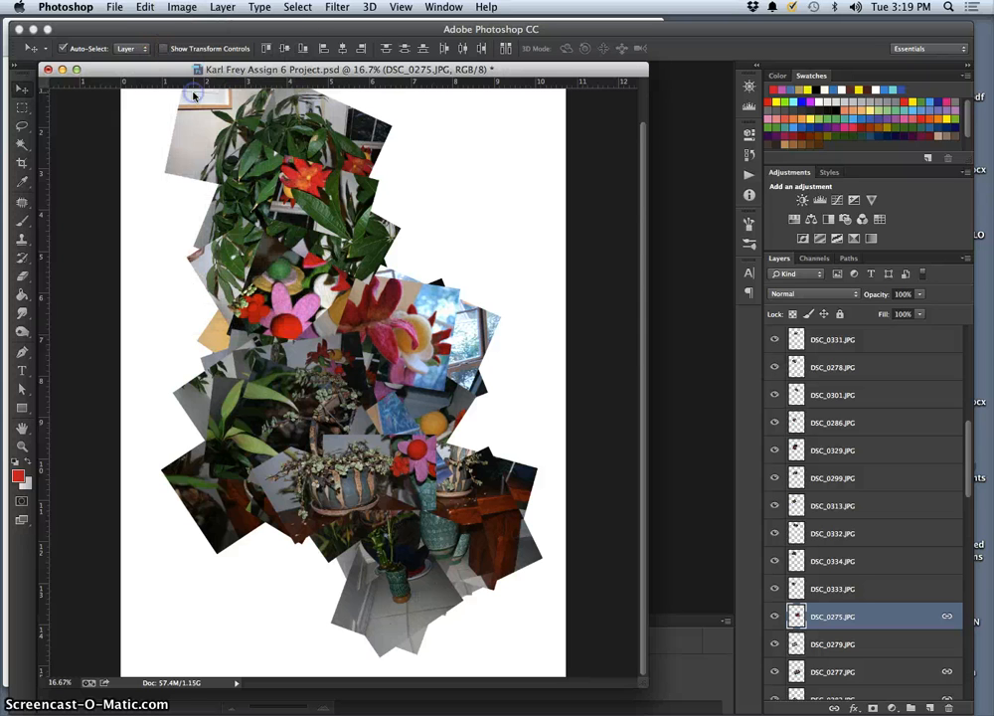
click(182, 9)
click(195, 68)
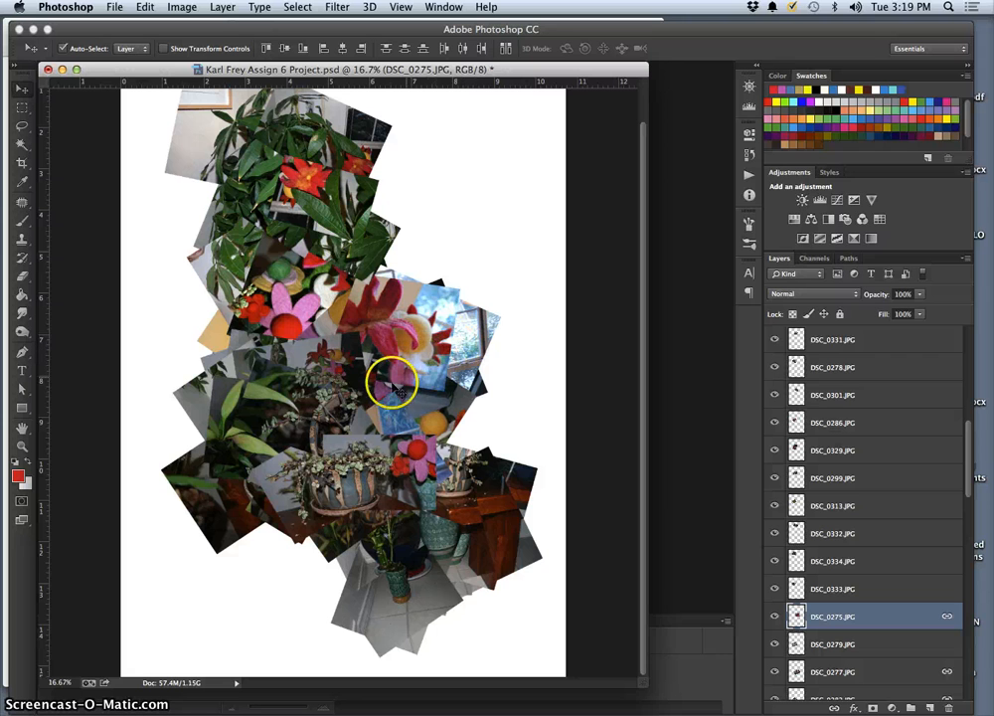
Brighten the DSC_0309 photo at the collage's middle with Levels, using input levels 13, 1.40 and 215
click(336, 367)
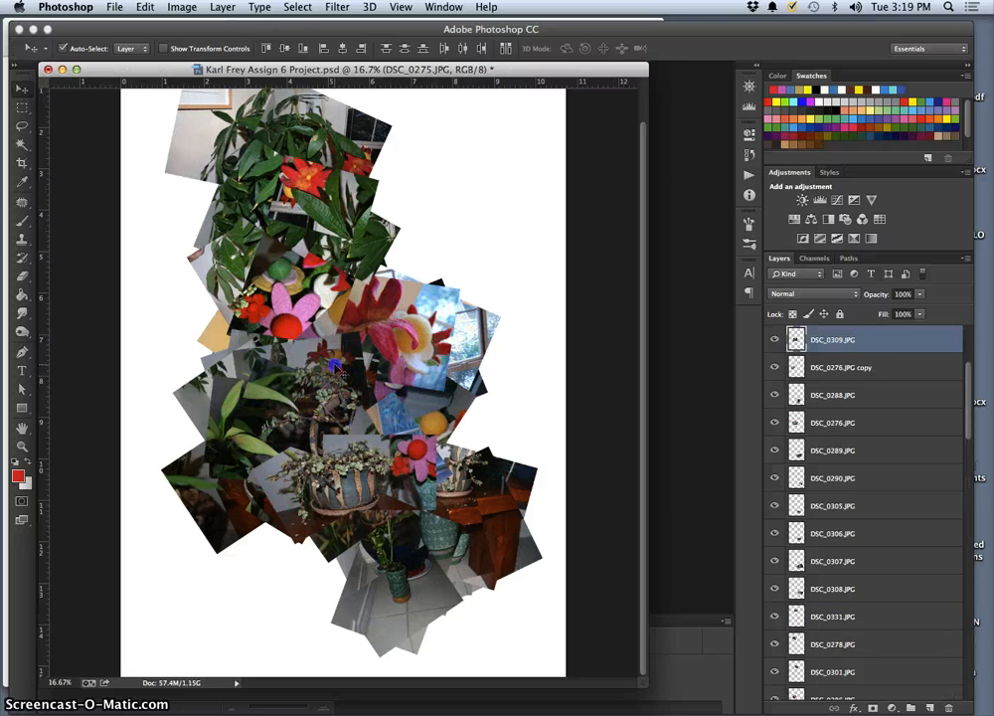
click(184, 9)
mouse_move(284, 45)
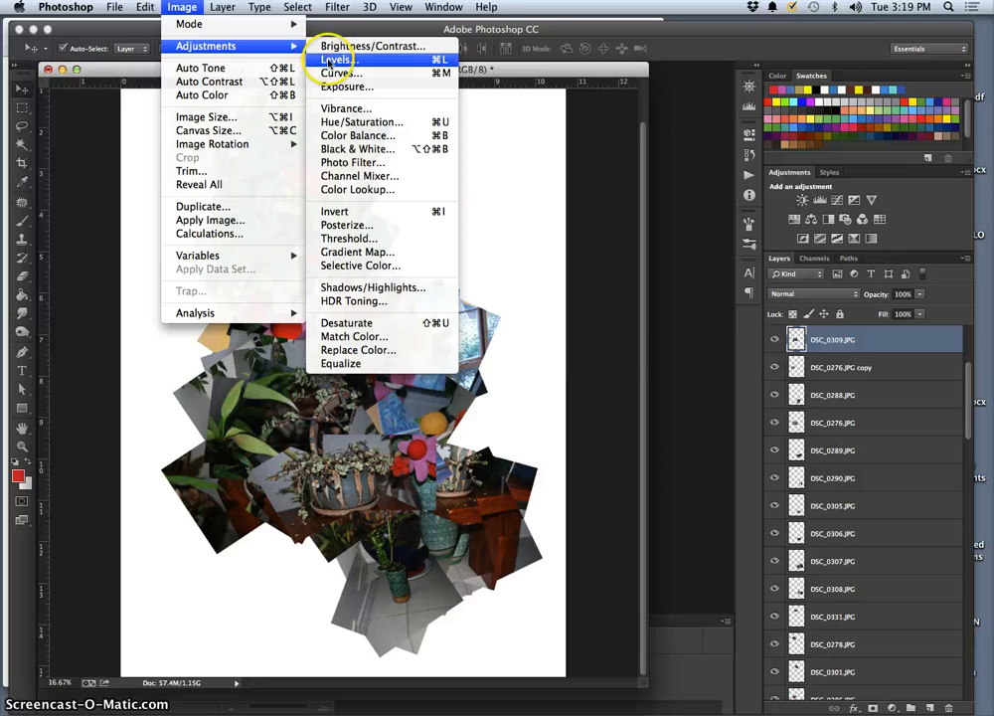
click(326, 61)
drag(710, 227, 686, 228)
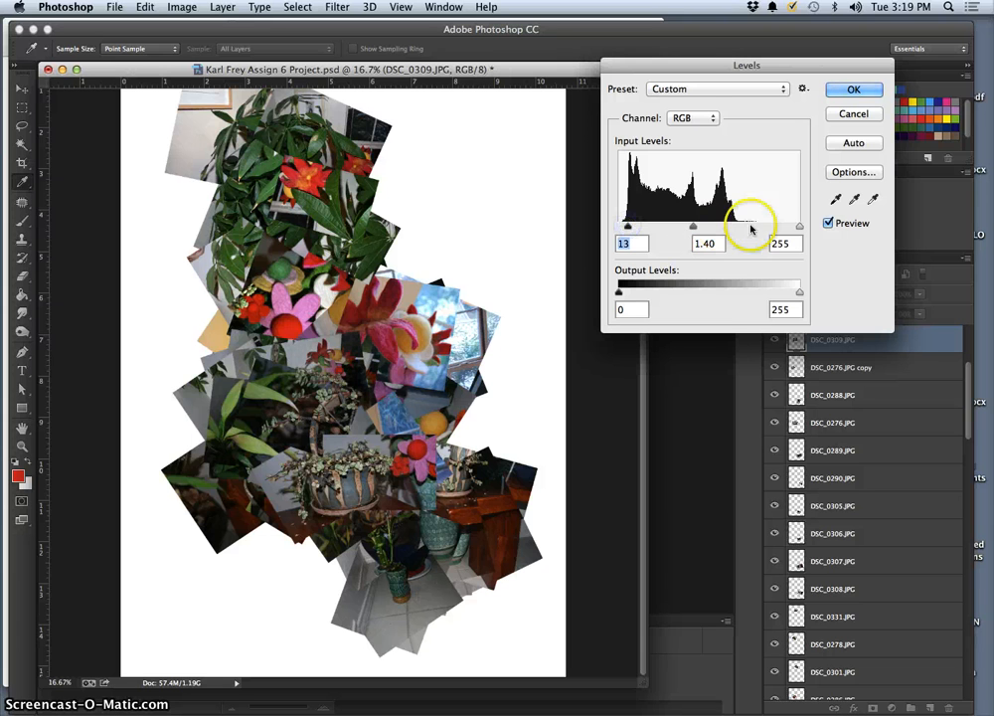
click(799, 227)
drag(780, 226, 767, 226)
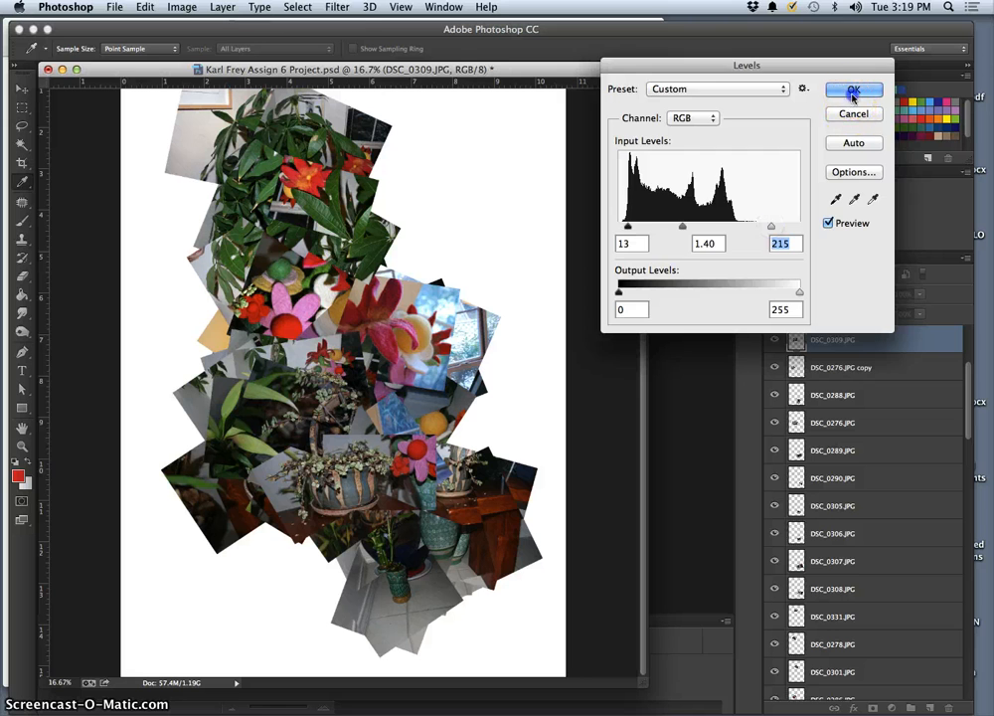
click(852, 91)
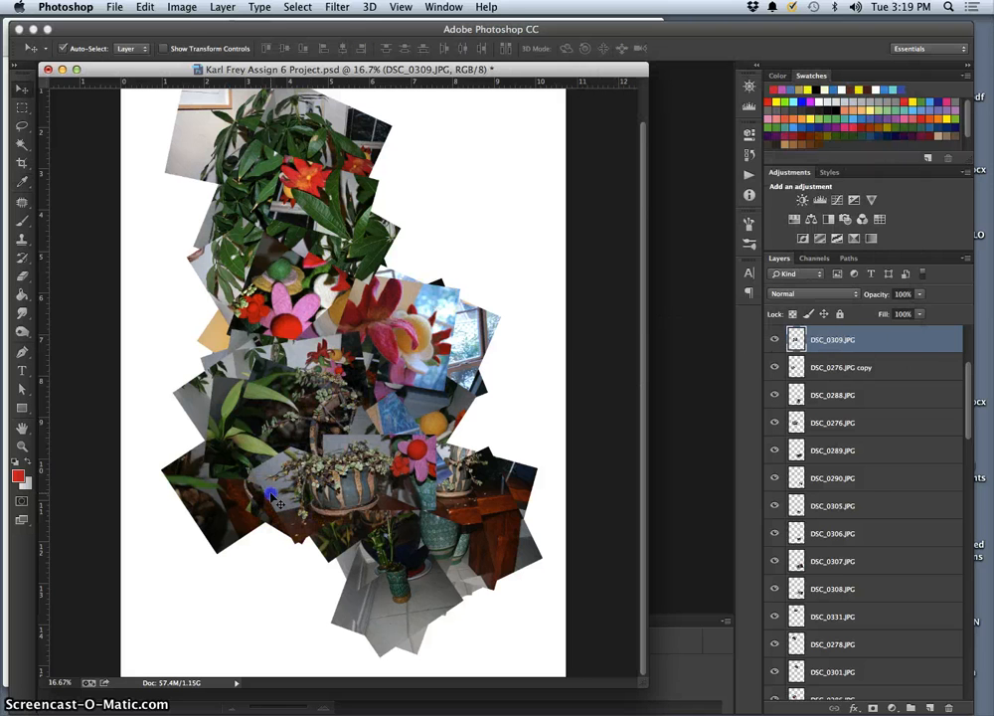
Apply Auto Tone to the DSC_0323 photo of the potted succulent and to the DSC_0276 copy photo at the collage's left edge
click(184, 8)
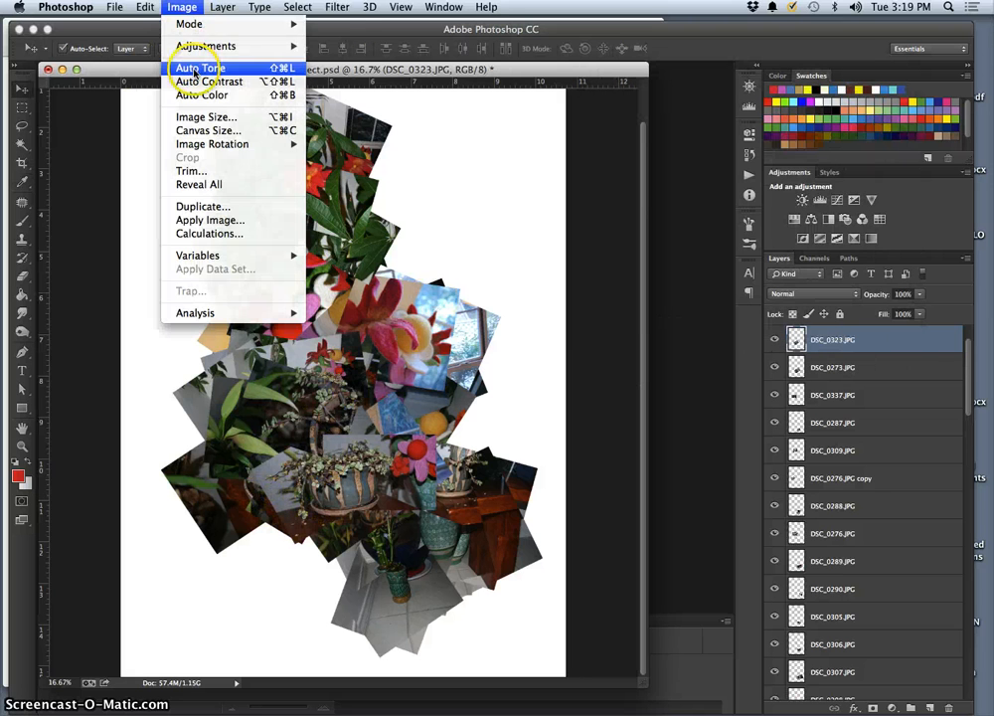
click(191, 67)
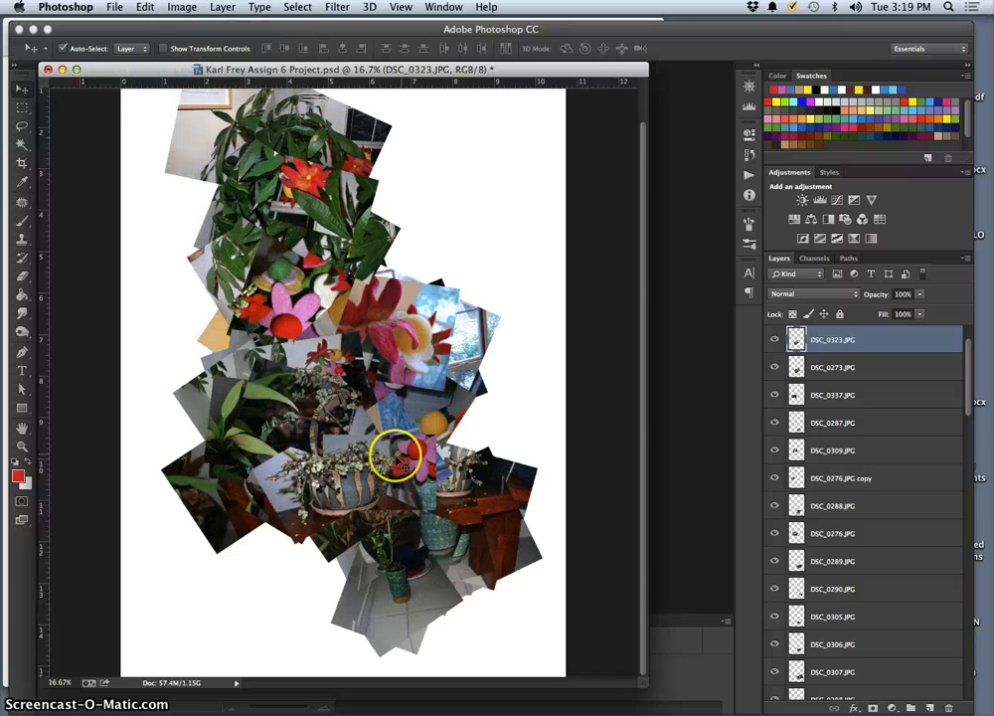
click(200, 131)
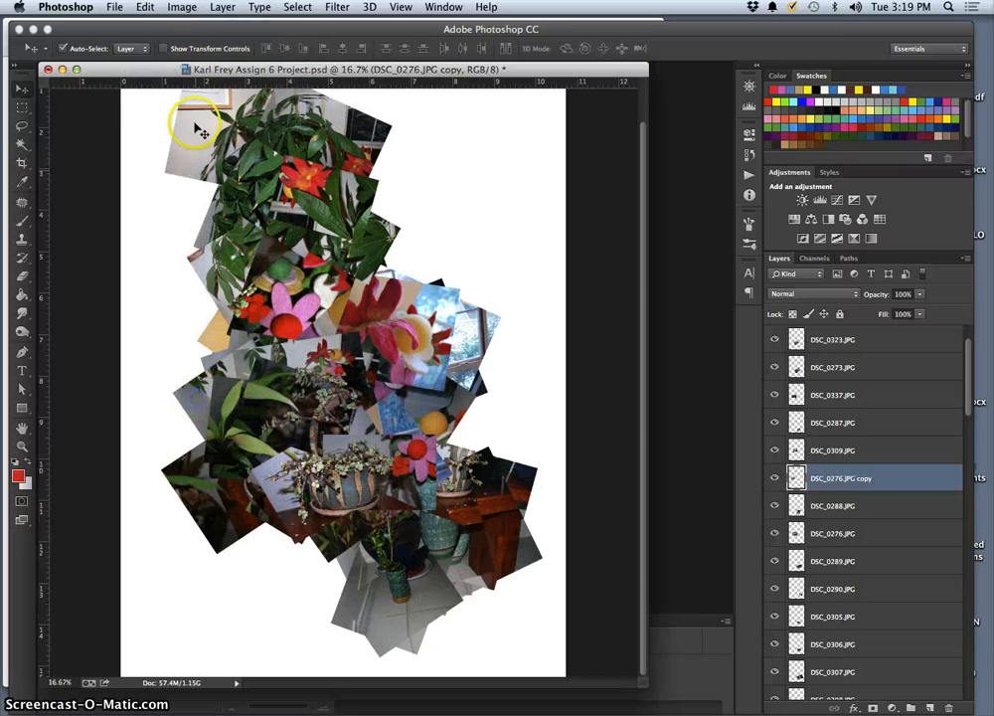
click(184, 8)
click(212, 70)
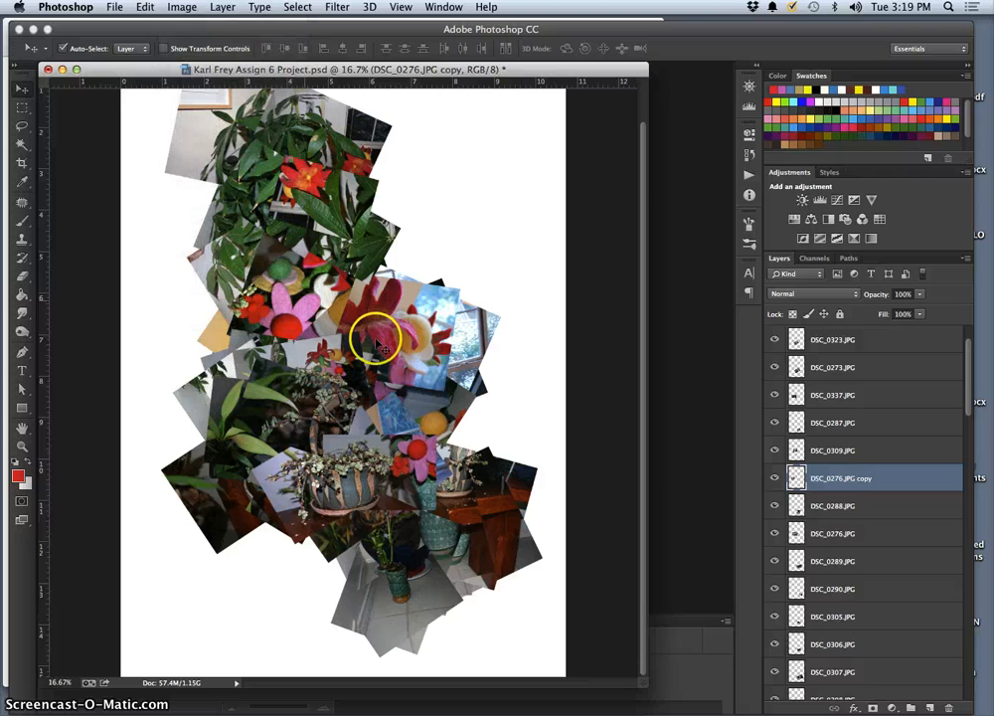
Apply Auto Color to the original DSC_0276 photo beneath the pink felt flower
click(255, 336)
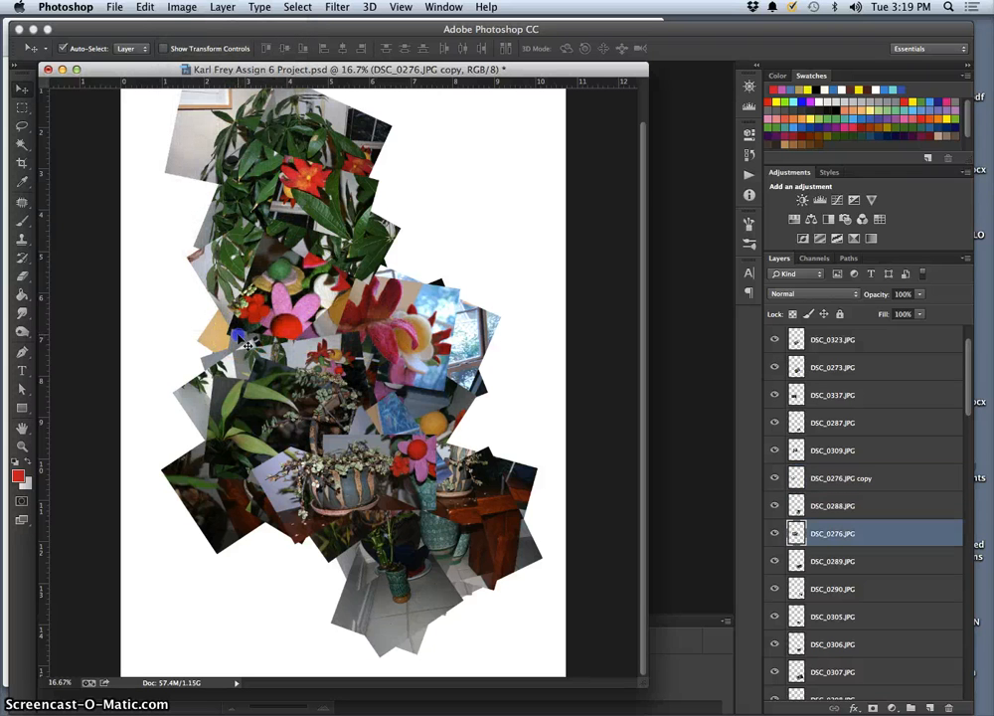
click(180, 7)
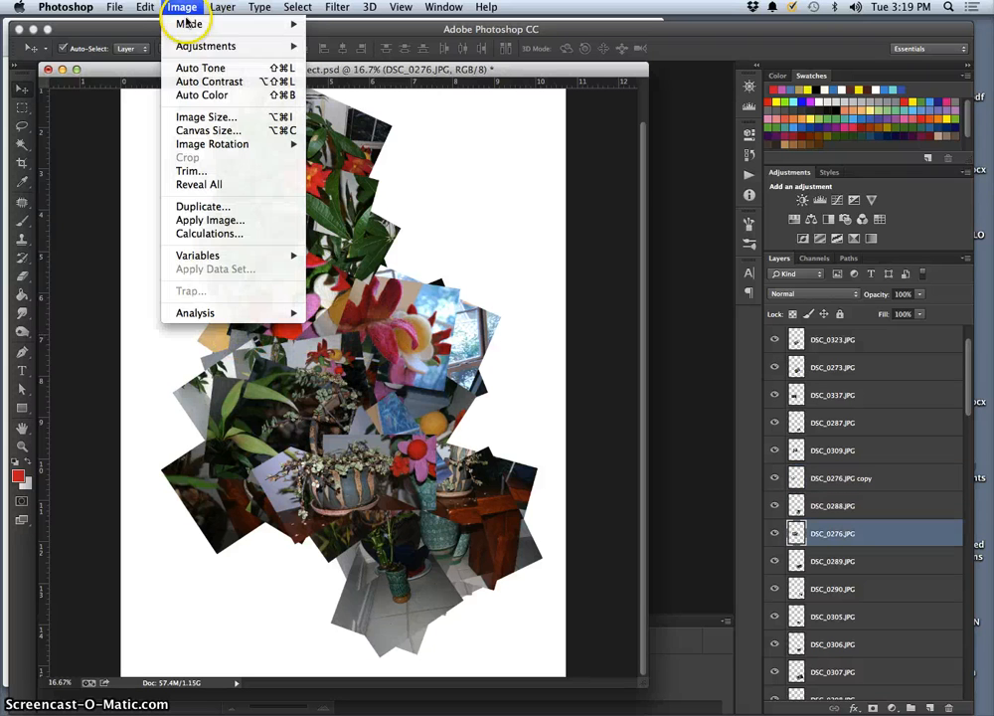
click(197, 94)
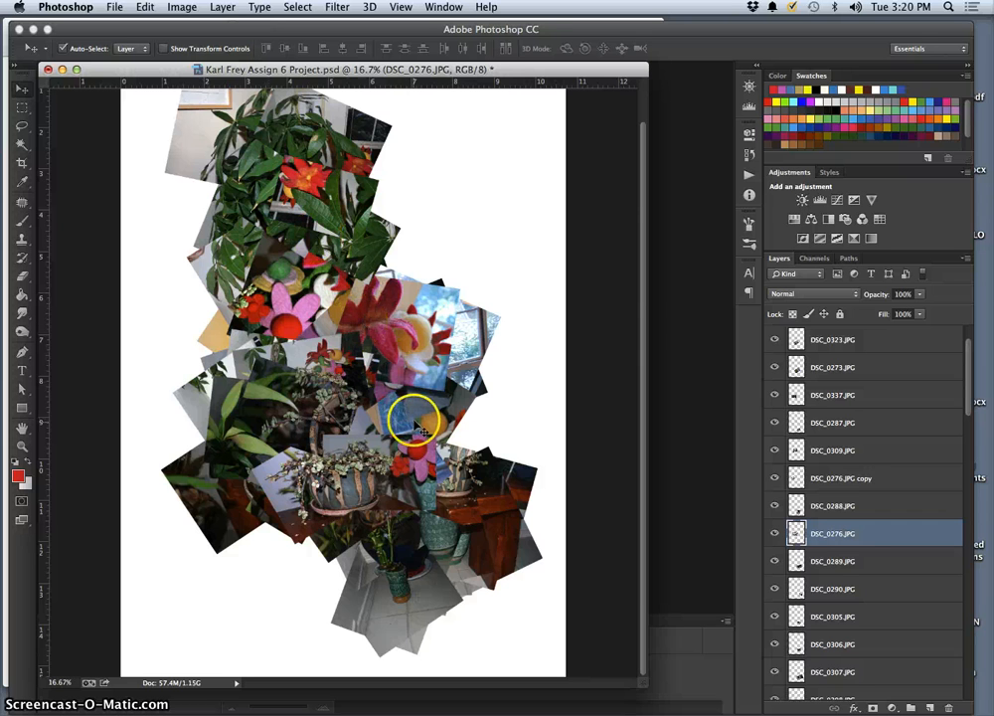
click(363, 571)
click(467, 569)
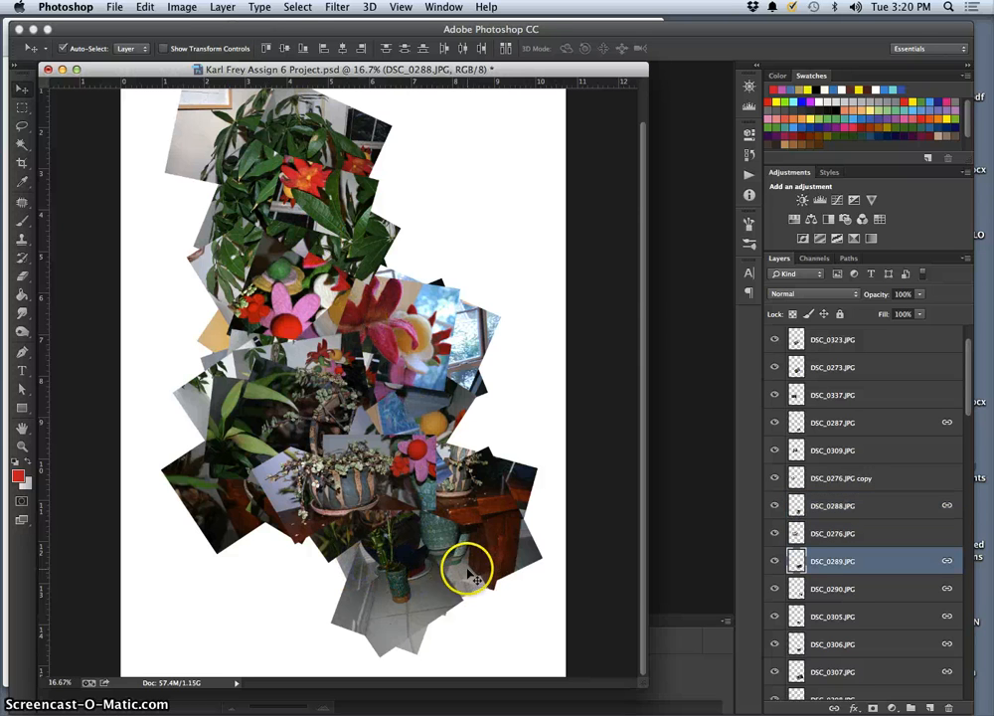
click(182, 8)
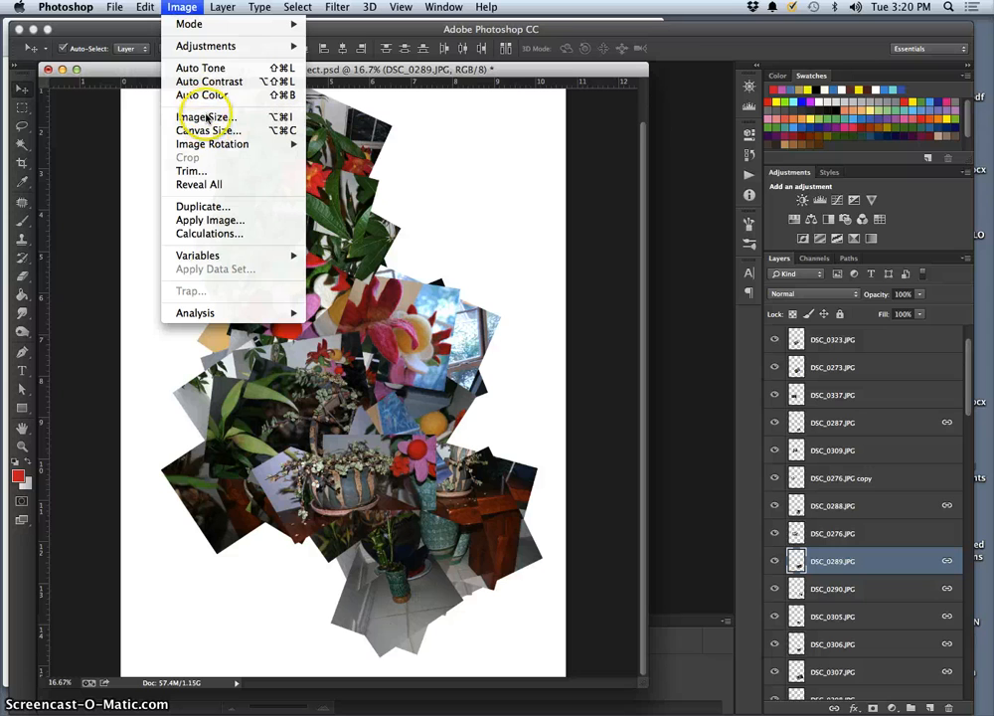
click(164, 405)
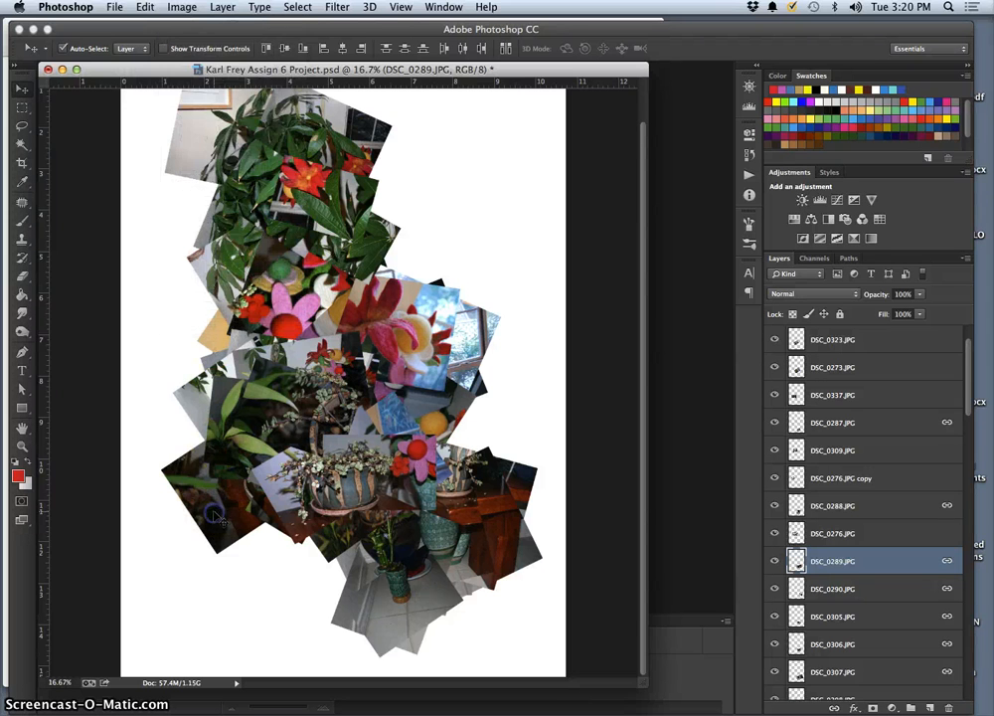
Apply Auto Tone and Auto Color to the dark DSC_0364 photo at the collage's lower left
click(164, 169)
click(178, 8)
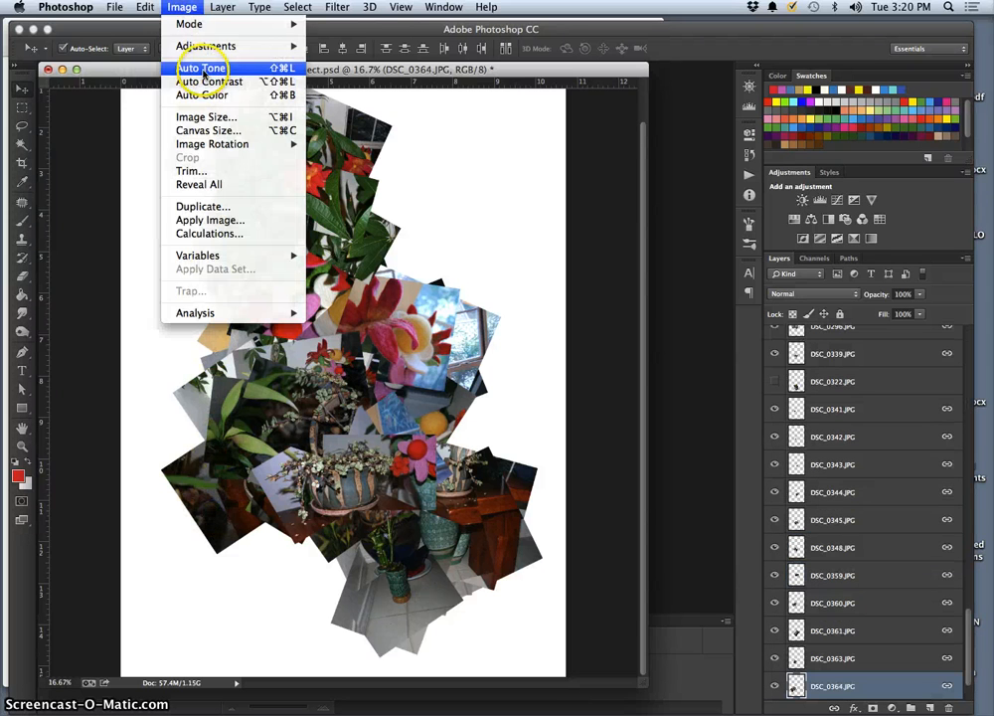
click(199, 72)
click(182, 8)
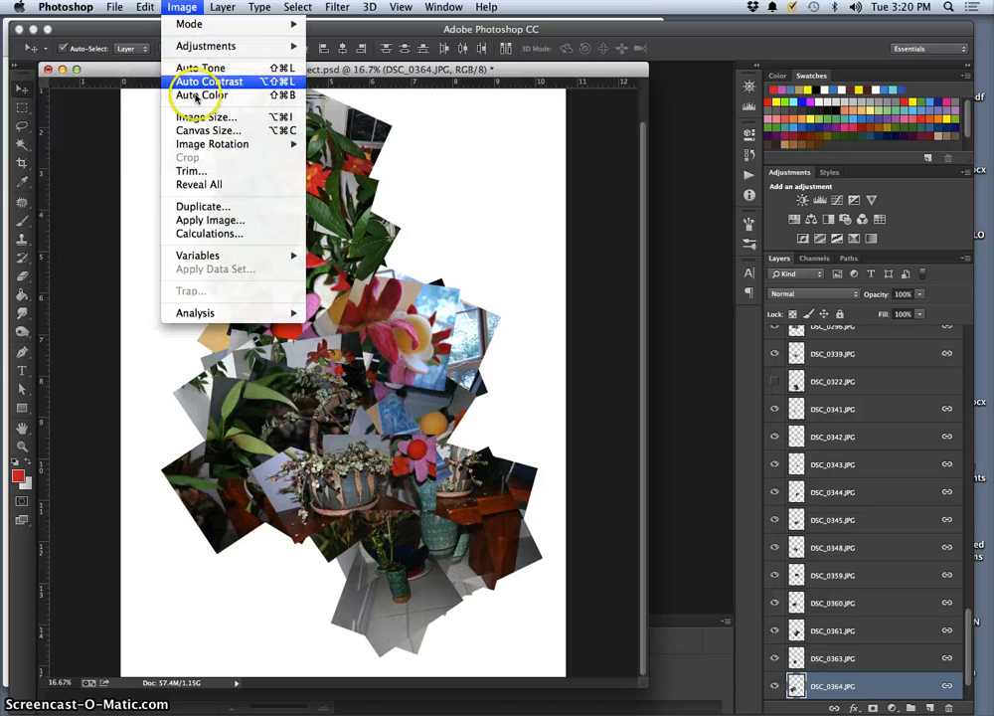
click(200, 94)
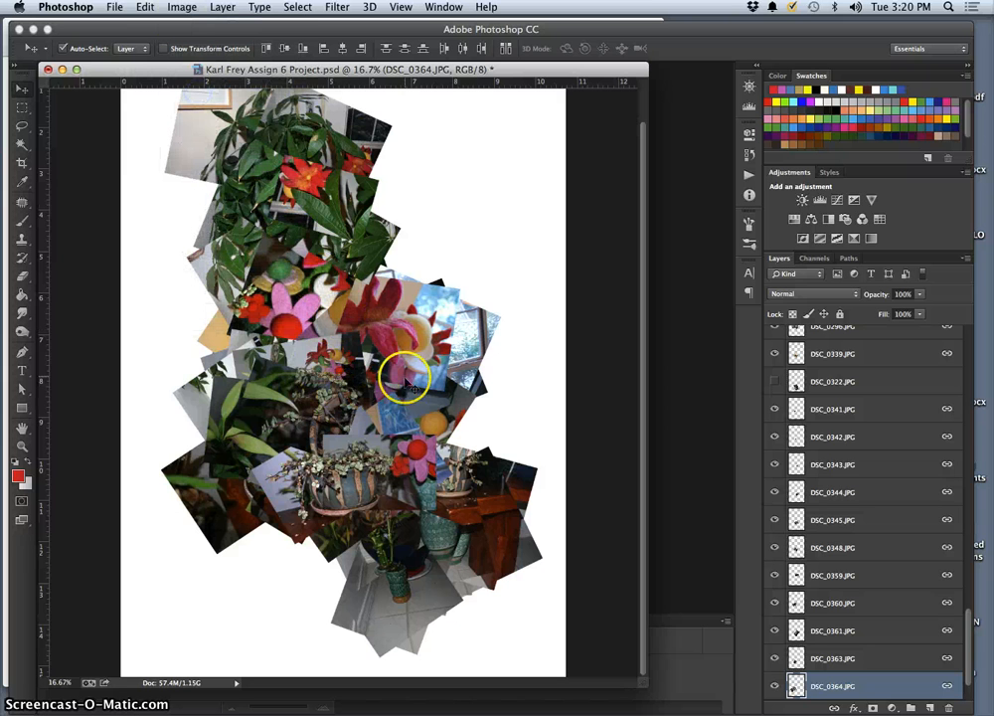
Apply Auto Color to the DSC_0277 photo
click(329, 246)
click(190, 8)
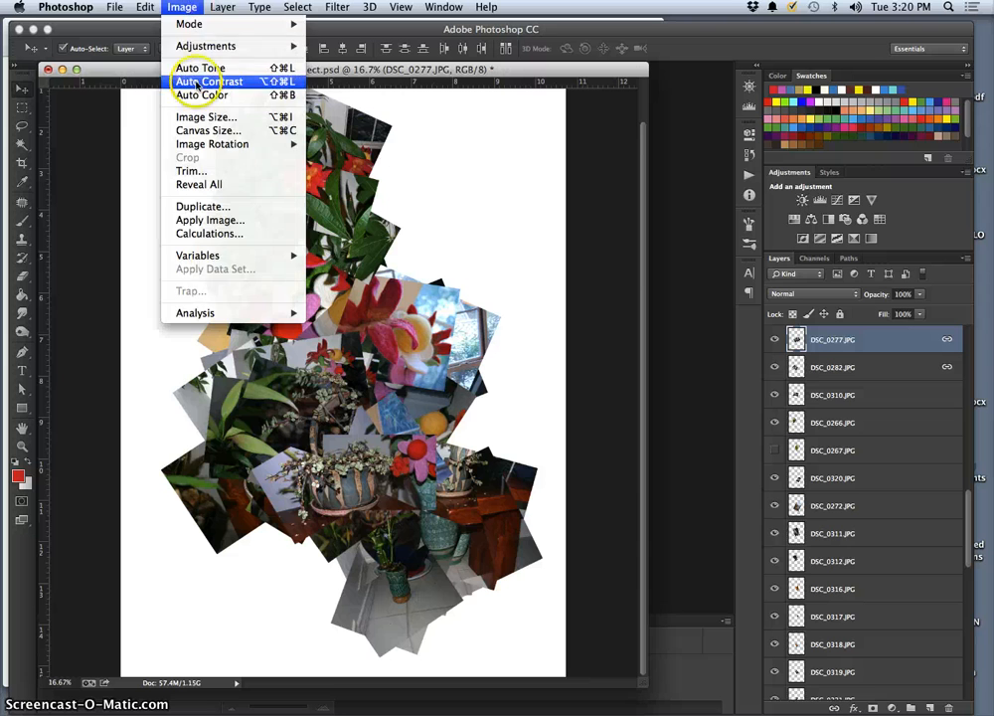
click(200, 94)
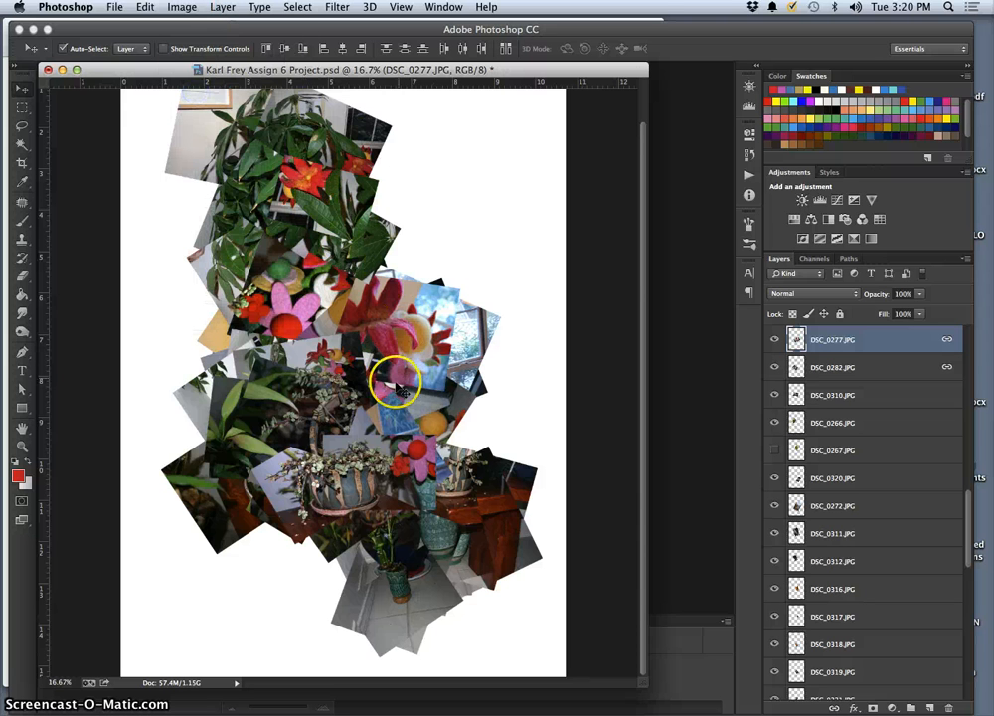
Select the DSC_0288 photo near the collage's bottom
click(320, 268)
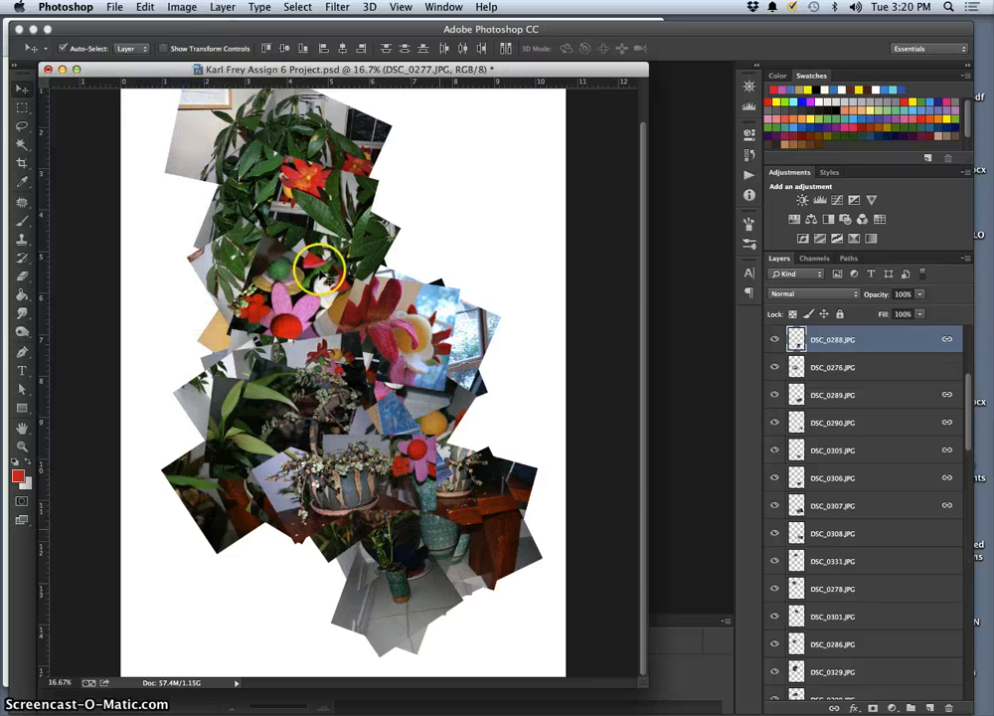